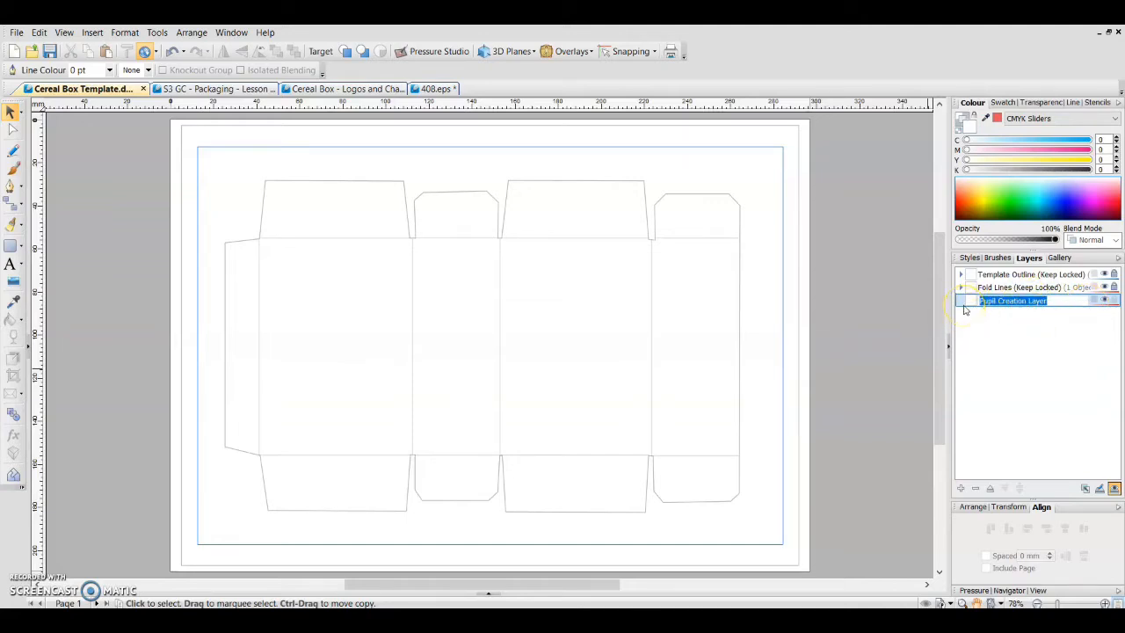
Step: Draw a Quick Rectangle about 260 × 179 mm on the Pupil Creation Layer, covering the whole box template
left_click(868, 299)
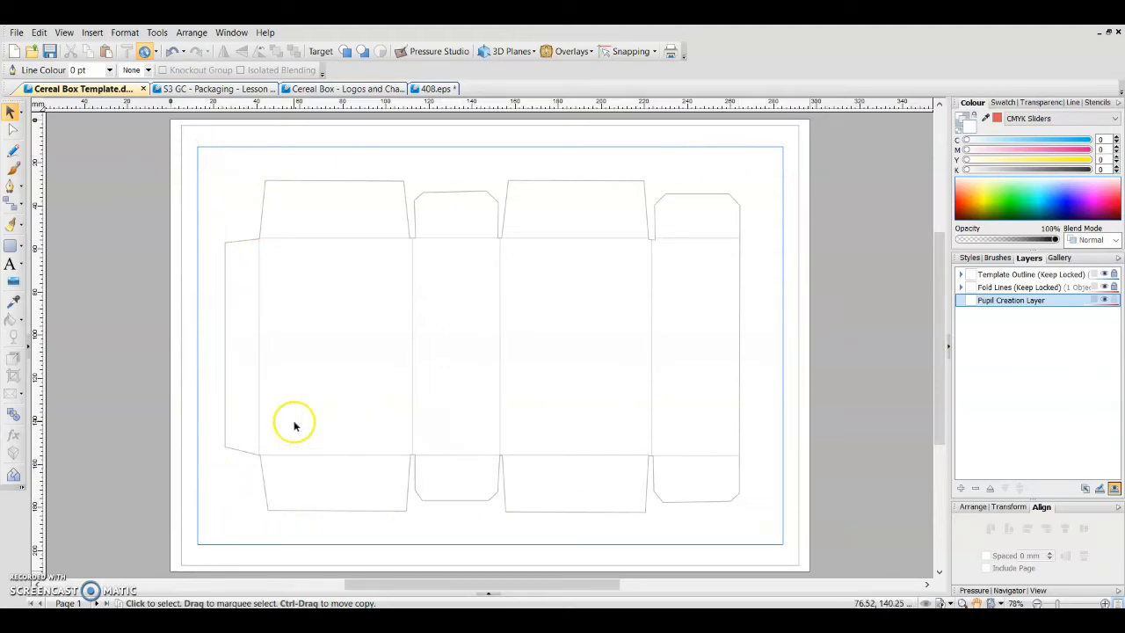
left_click(21, 247)
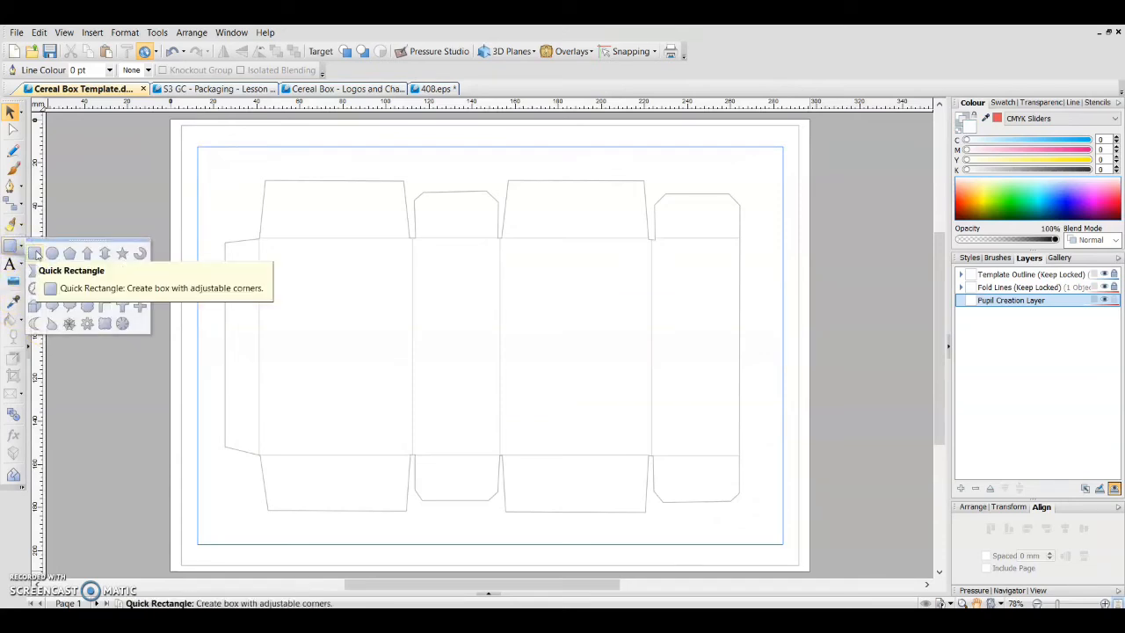
left_click(35, 253)
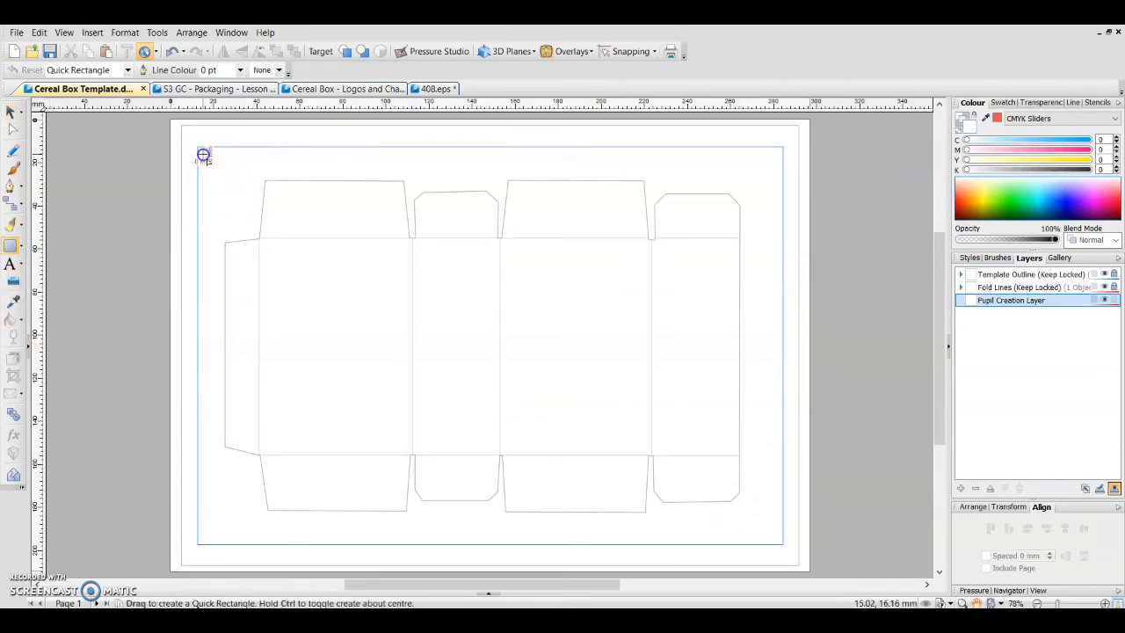
left_click_drag(203, 156, 763, 540)
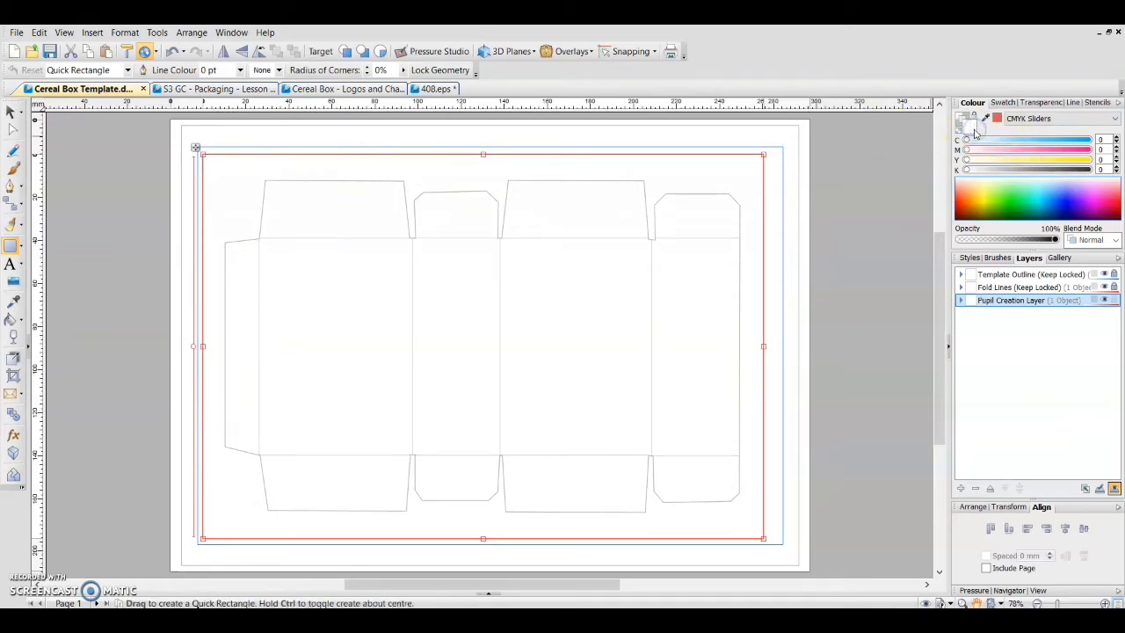
Step: Fill the rectangle with dark blue using CMYK values C 93, M 76, Y 0, K 21
left_click_drag(1046, 154, 1069, 142)
left_click(1062, 141)
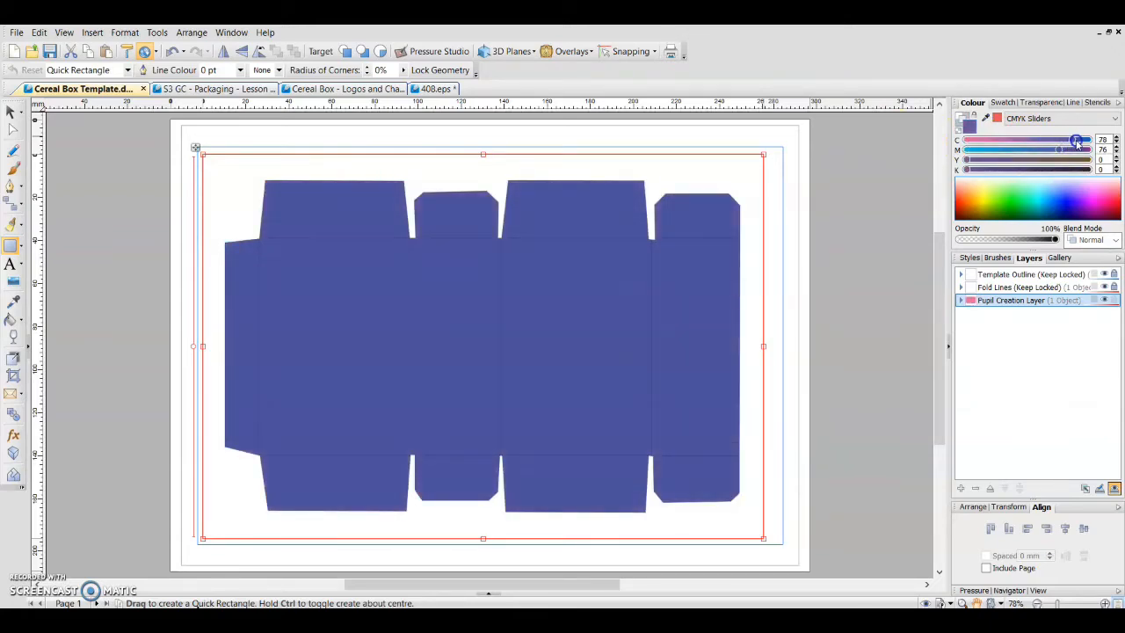
left_click(991, 169)
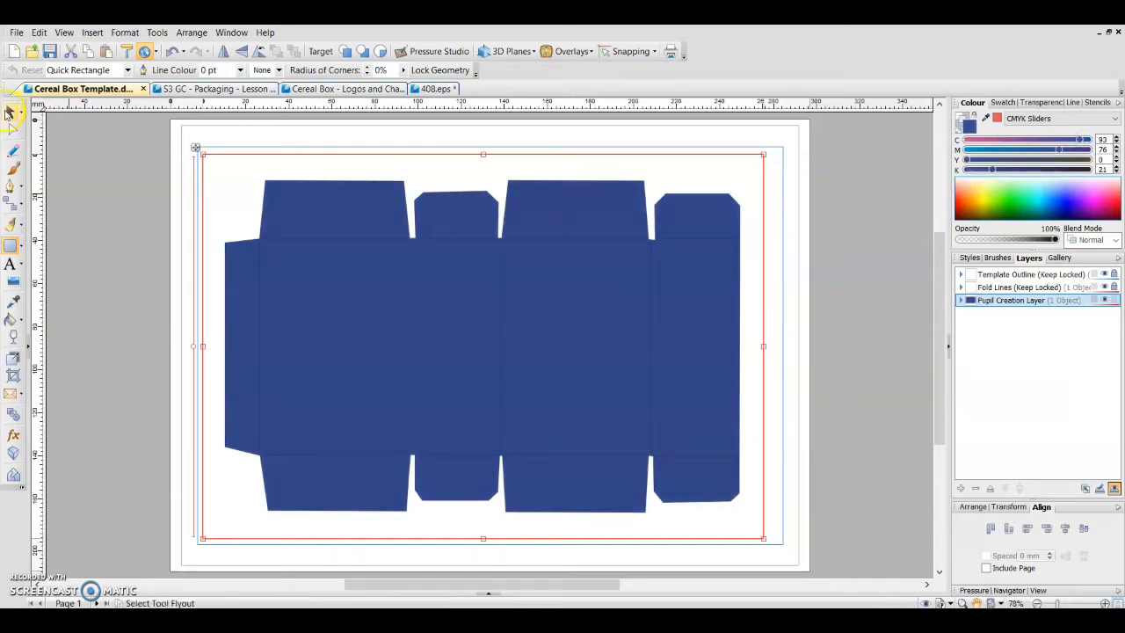
left_click(9, 112)
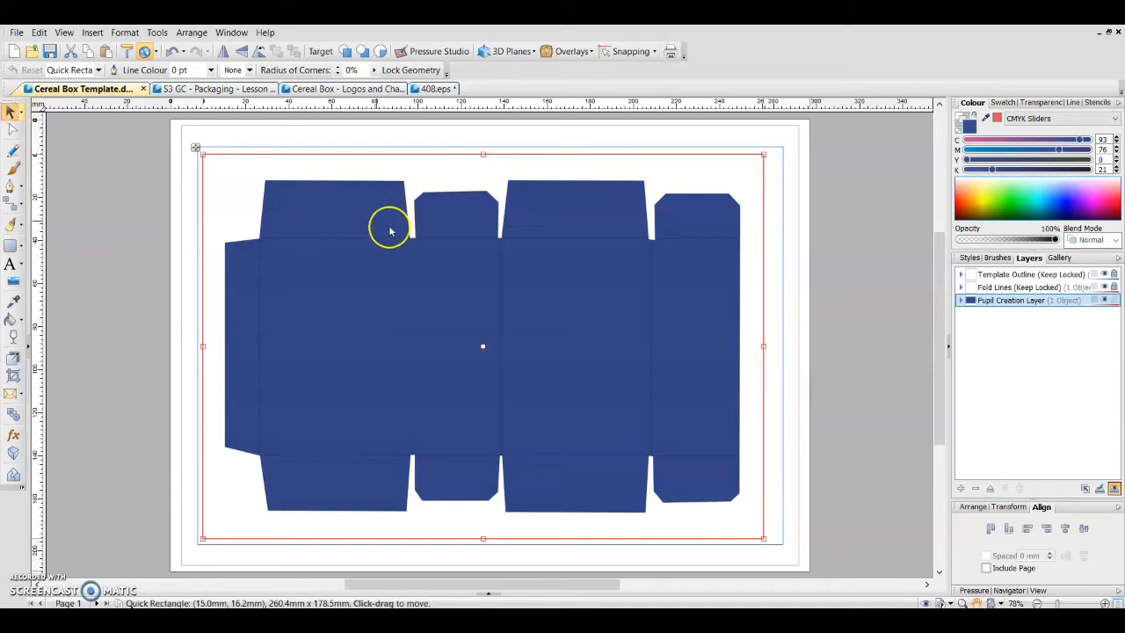
Step: Move the blue rectangle partly off the box template and back so it covers the whole net
left_click_drag(392, 176, 256, 235)
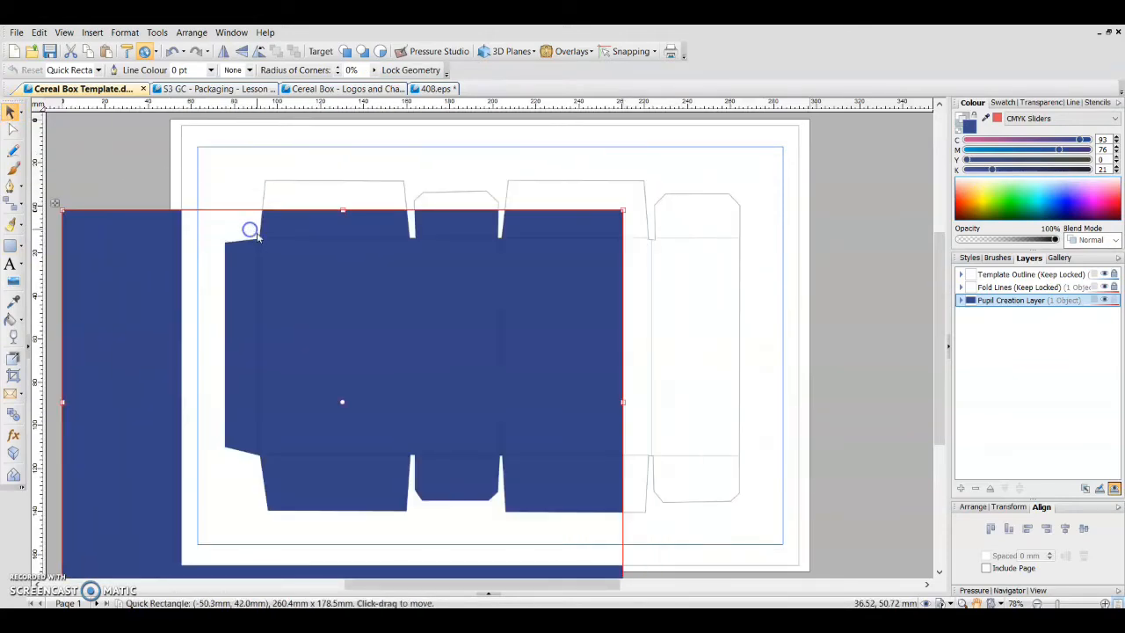
left_click_drag(143, 334, 234, 322)
left_click_drag(288, 231, 288, 231)
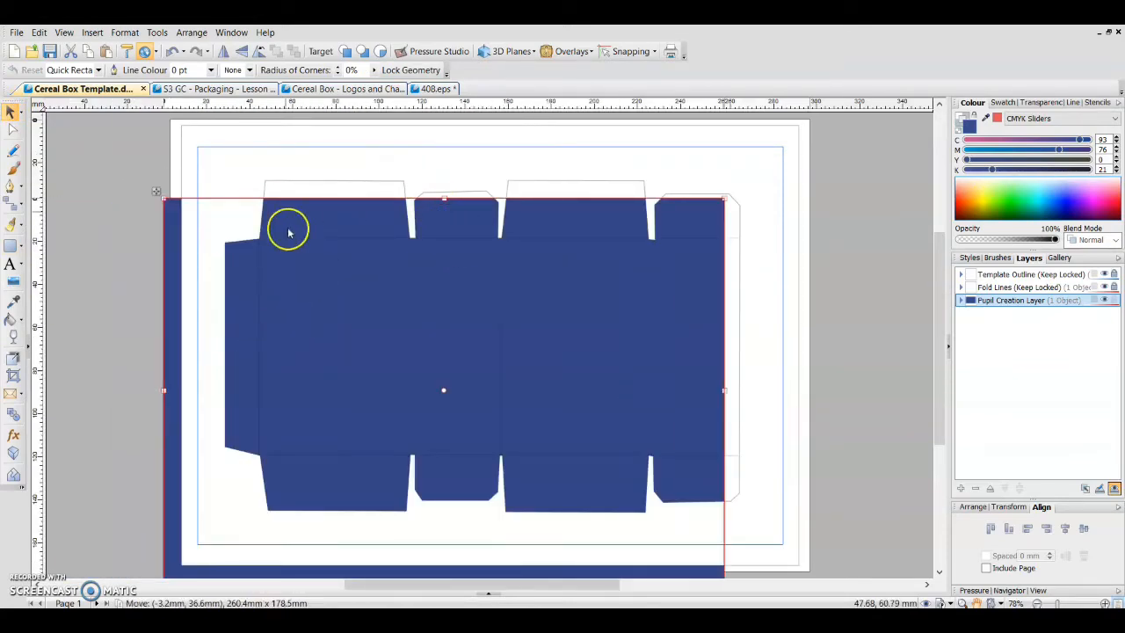
left_click_drag(168, 243, 213, 208)
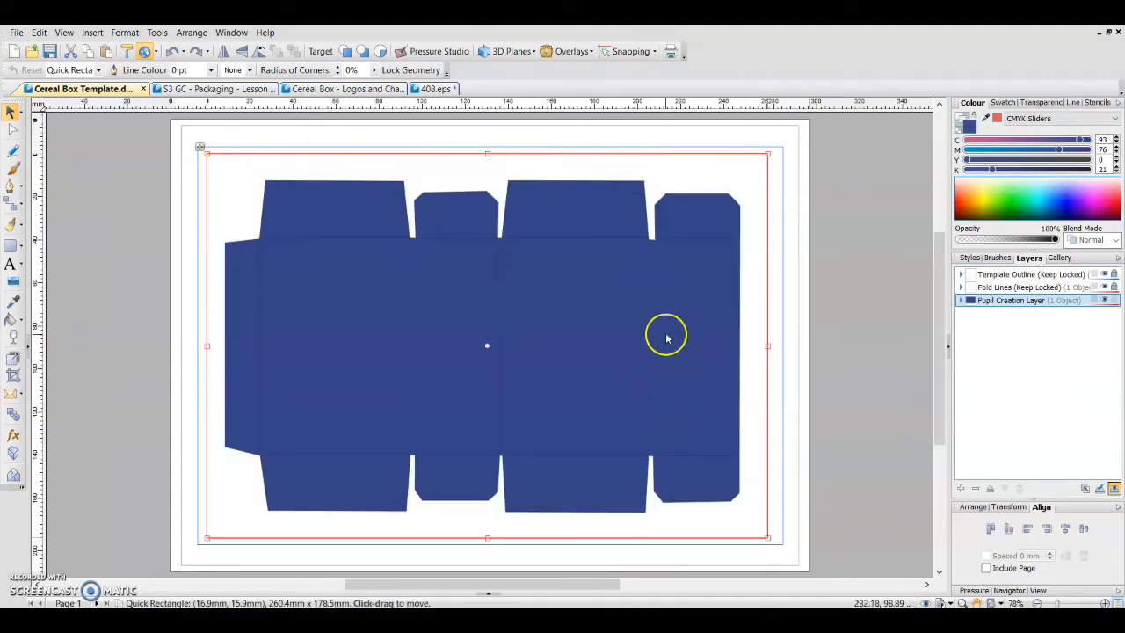
left_click(873, 229)
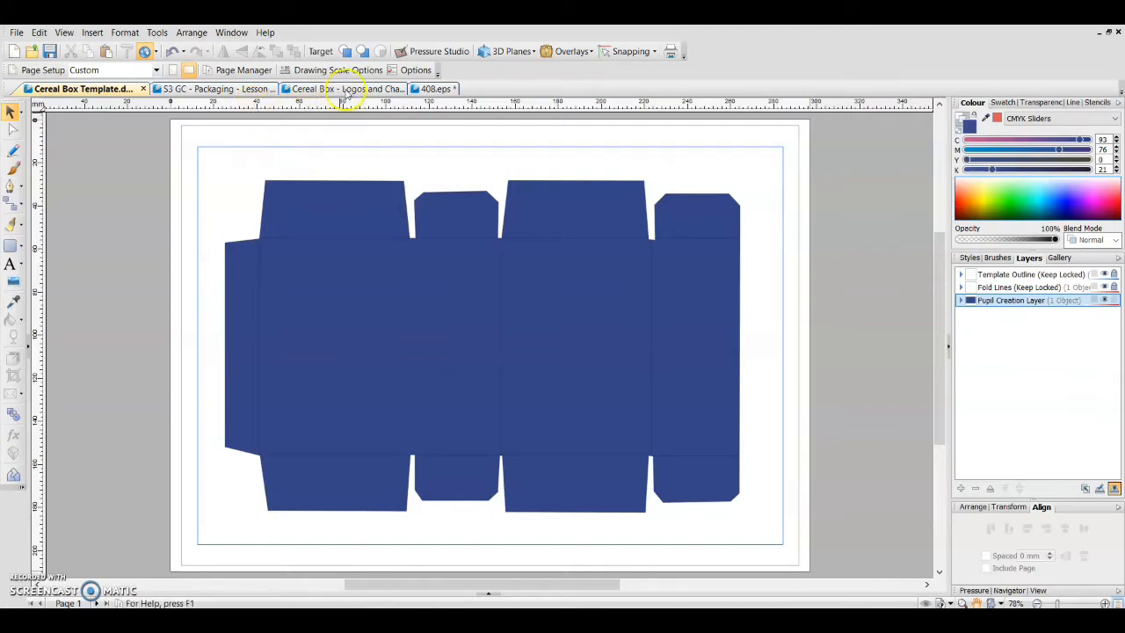
Step: Copy the asteroidz character and logo text from the Cereal Box logos document into the Cereal Box Template document
left_click(348, 88)
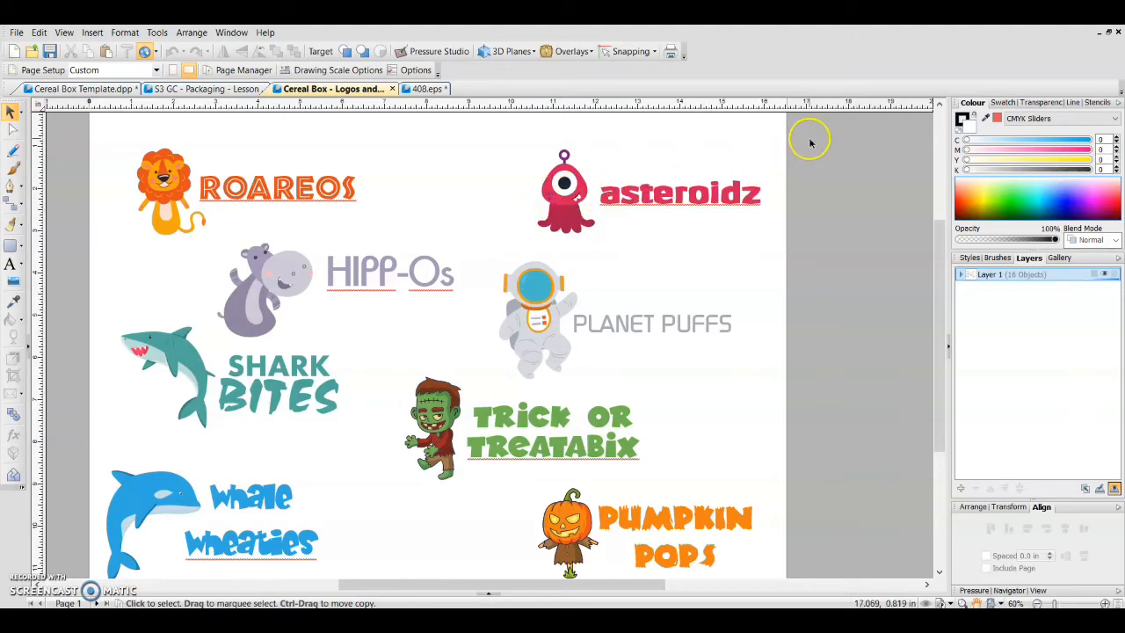
left_click_drag(810, 138, 502, 253)
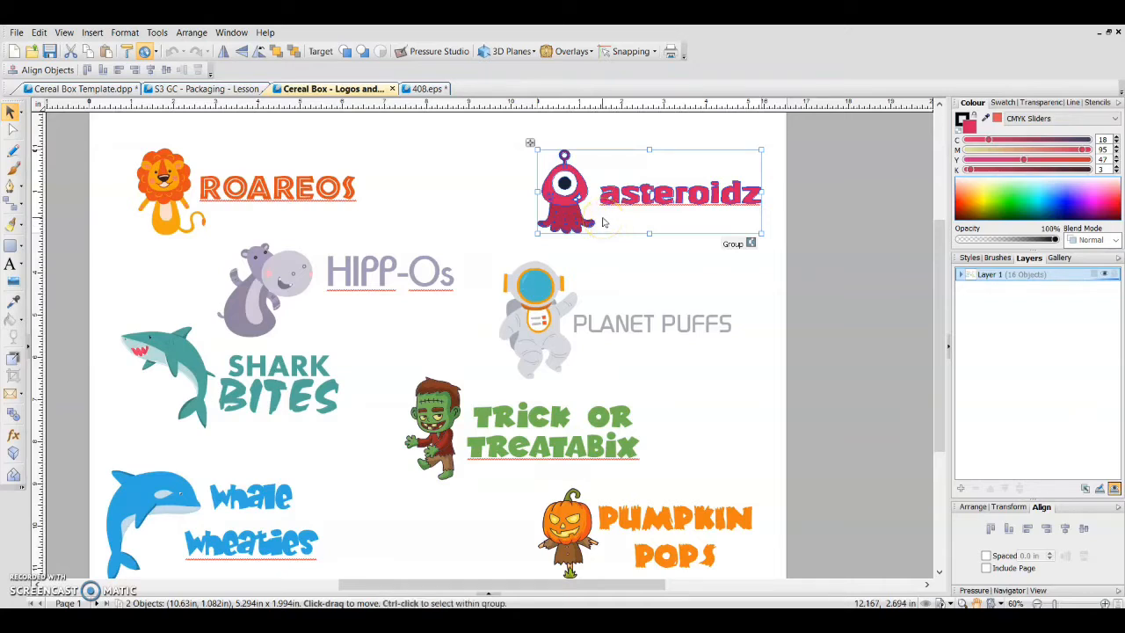
left_click(104, 89)
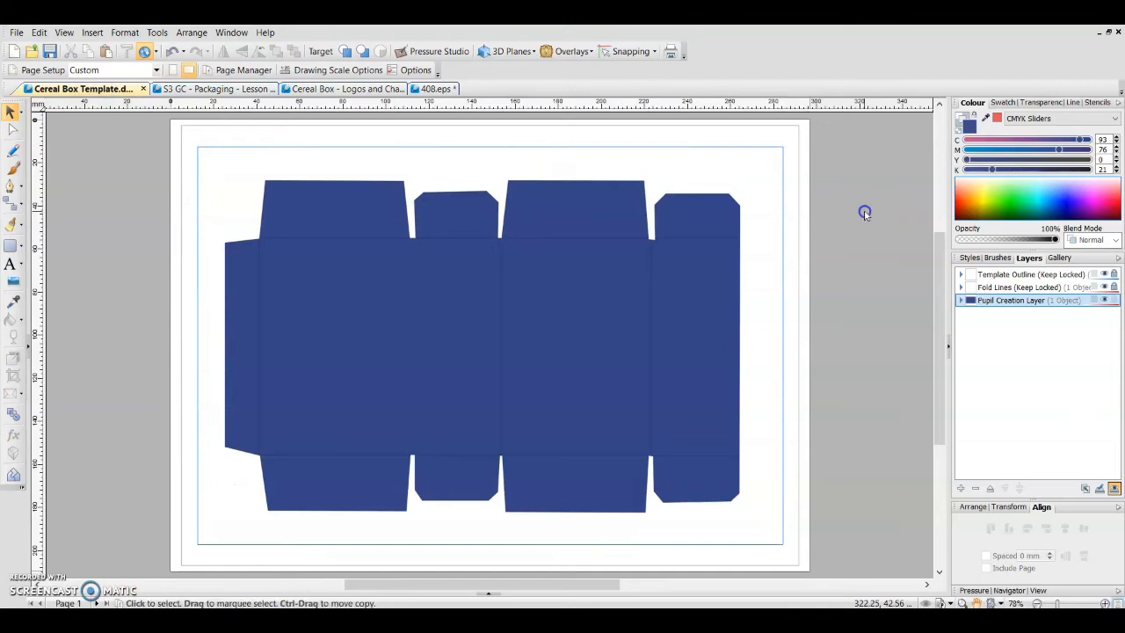
key("ctrl+v")
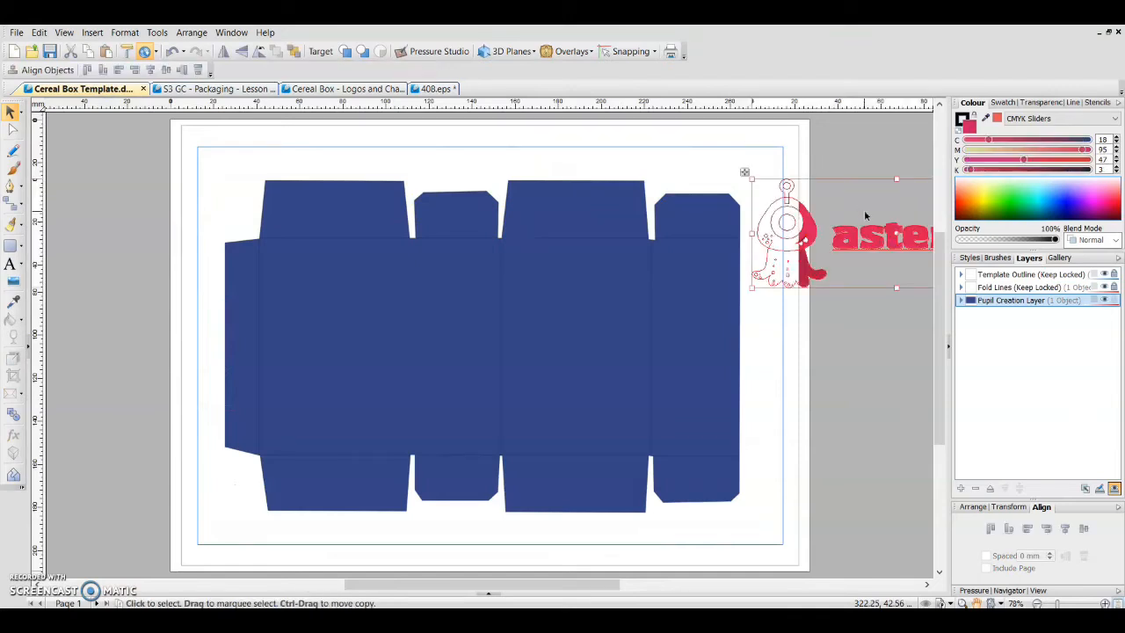
Step: Move the pasted asteroidz character and text onto the middle of the blue box template
left_click(850, 246)
left_click_drag(855, 241, 515, 323)
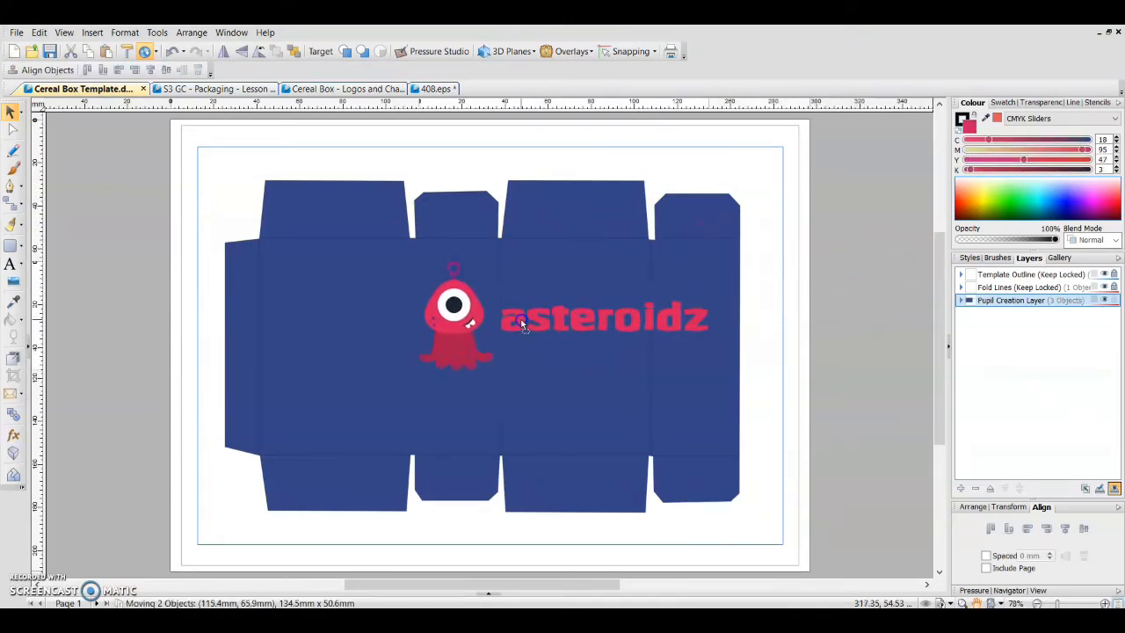
left_click(870, 280)
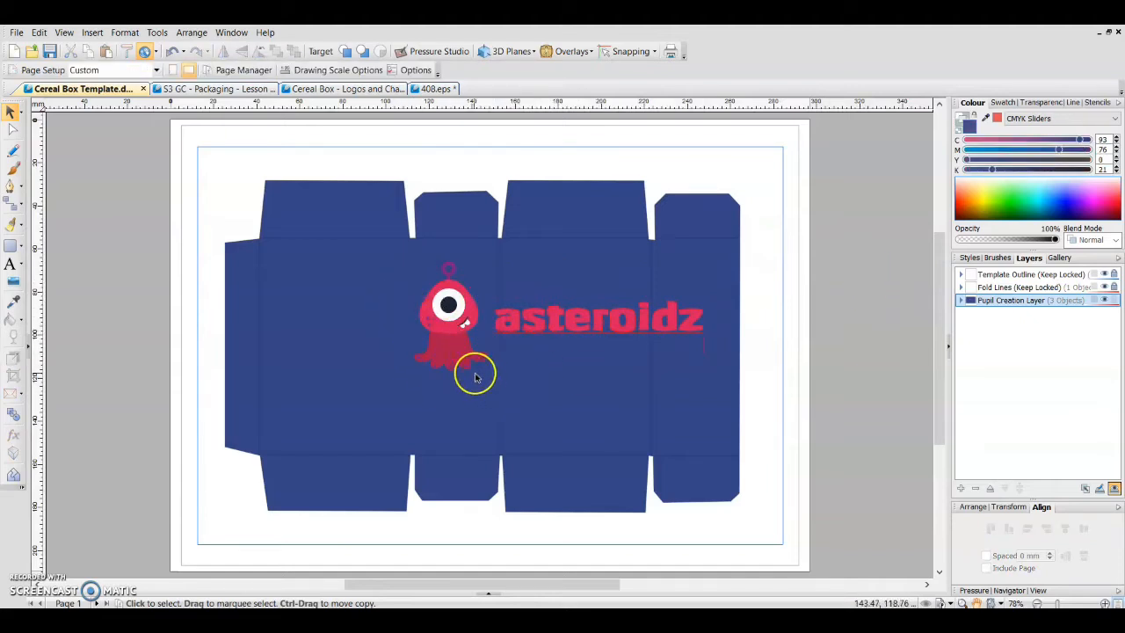
Step: Recolour the asteroidz text white, with all CMYK values at 0
scroll(519, 332, "up", 1)
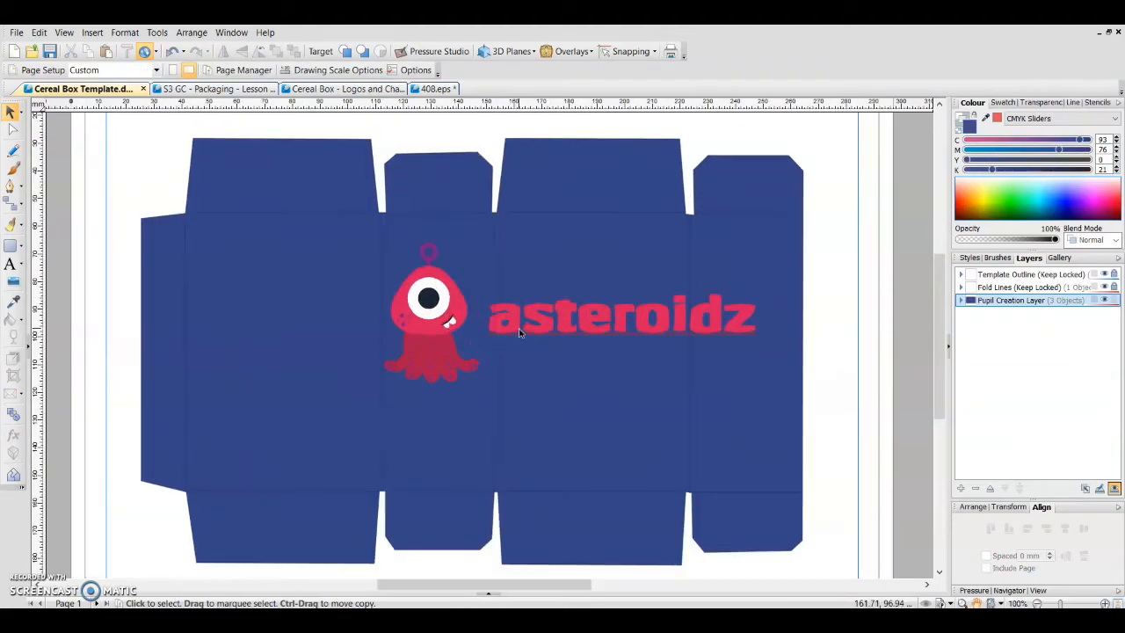
left_click(516, 314)
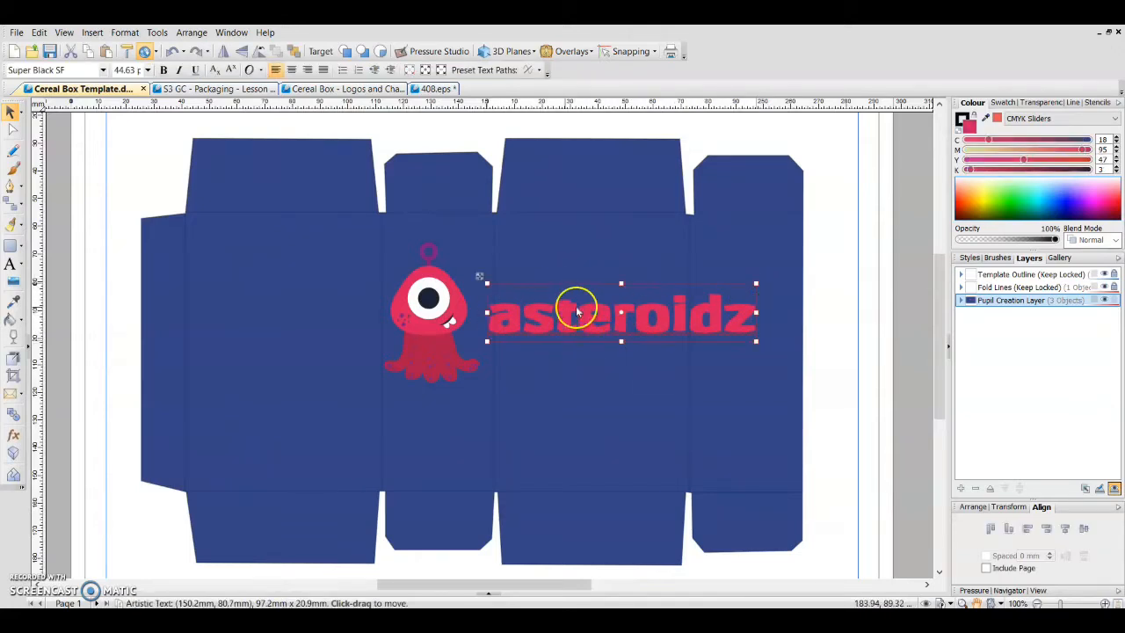
left_click(995, 188)
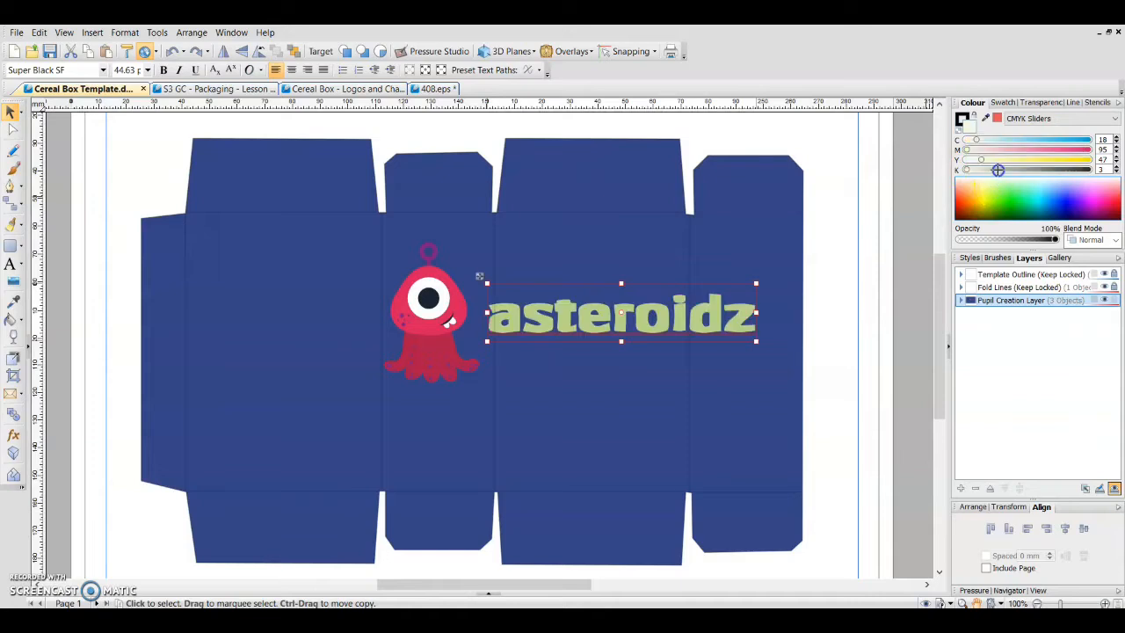
left_click(904, 194)
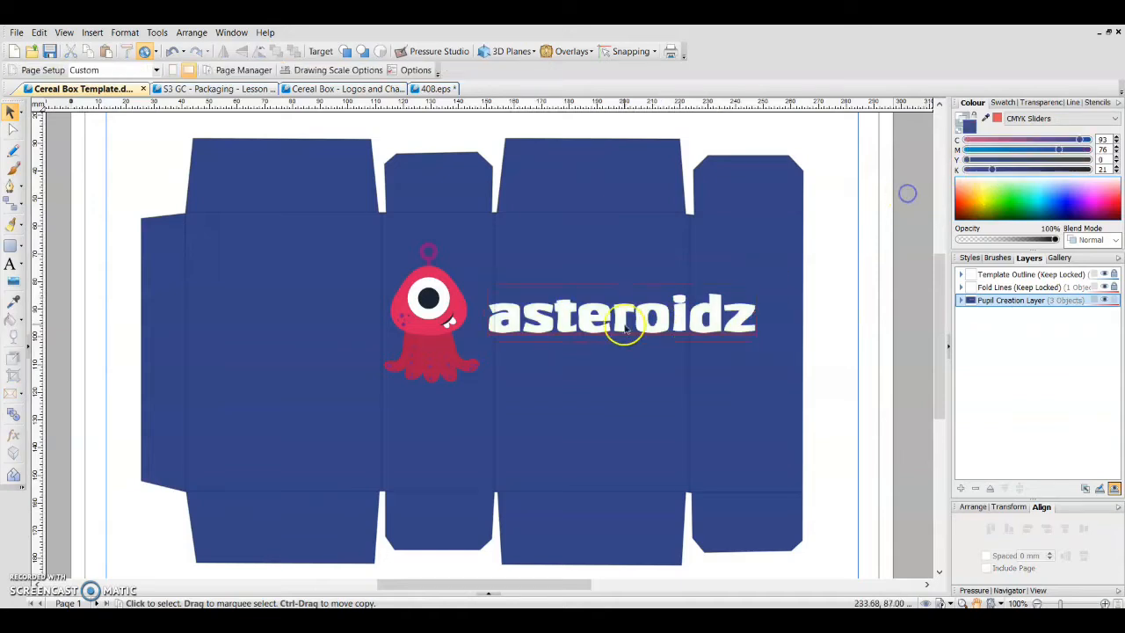
Step: Add a drop shadow to the asteroidz text with the Shadow Tool, offset slightly down and to the left
scroll(668, 327, "up", 1, "ctrl")
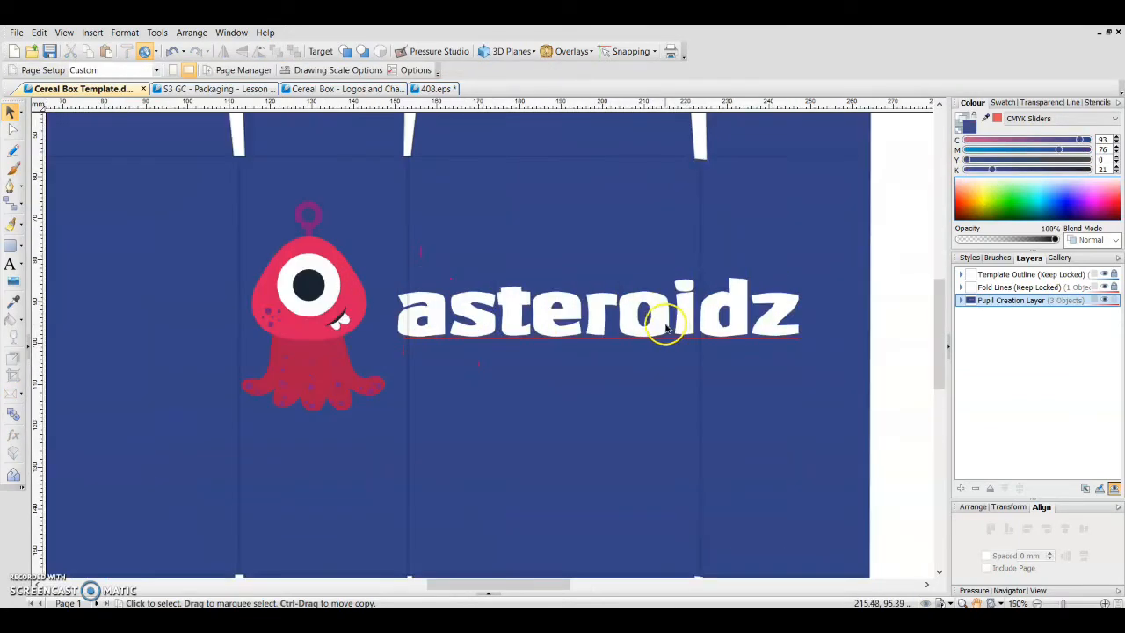
left_click(503, 312)
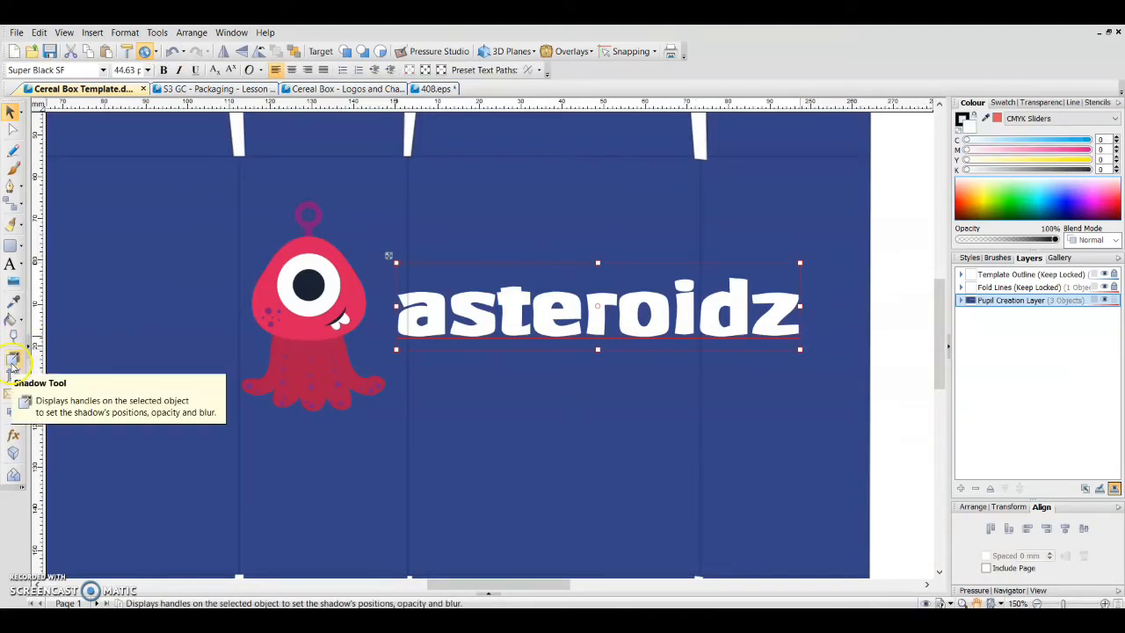
left_click(12, 359)
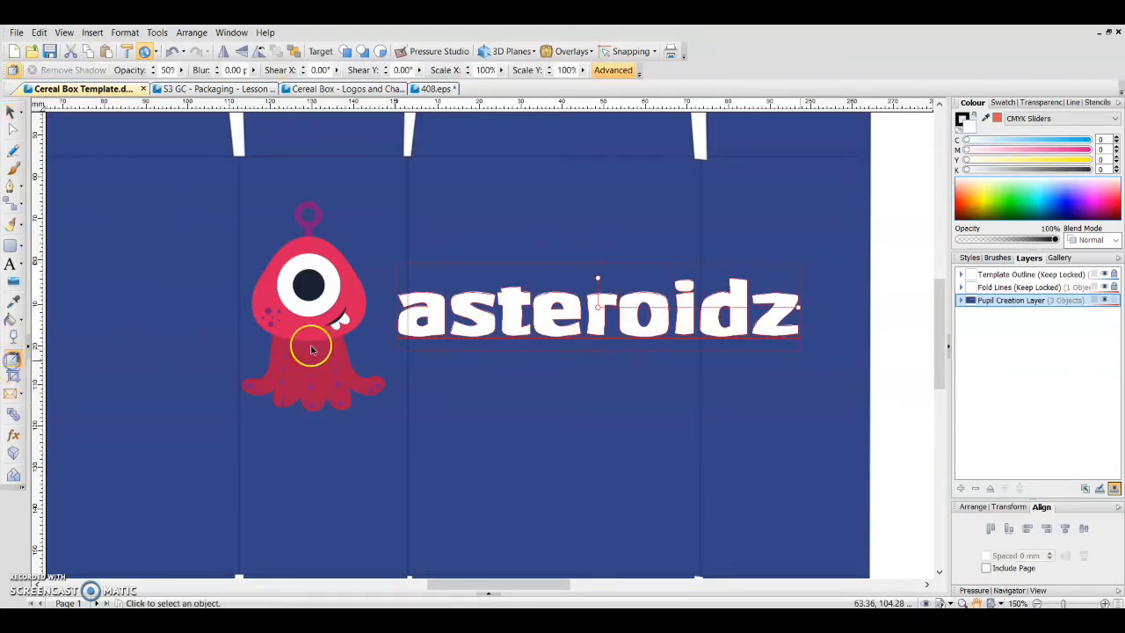
scroll(607, 318, "up", 1)
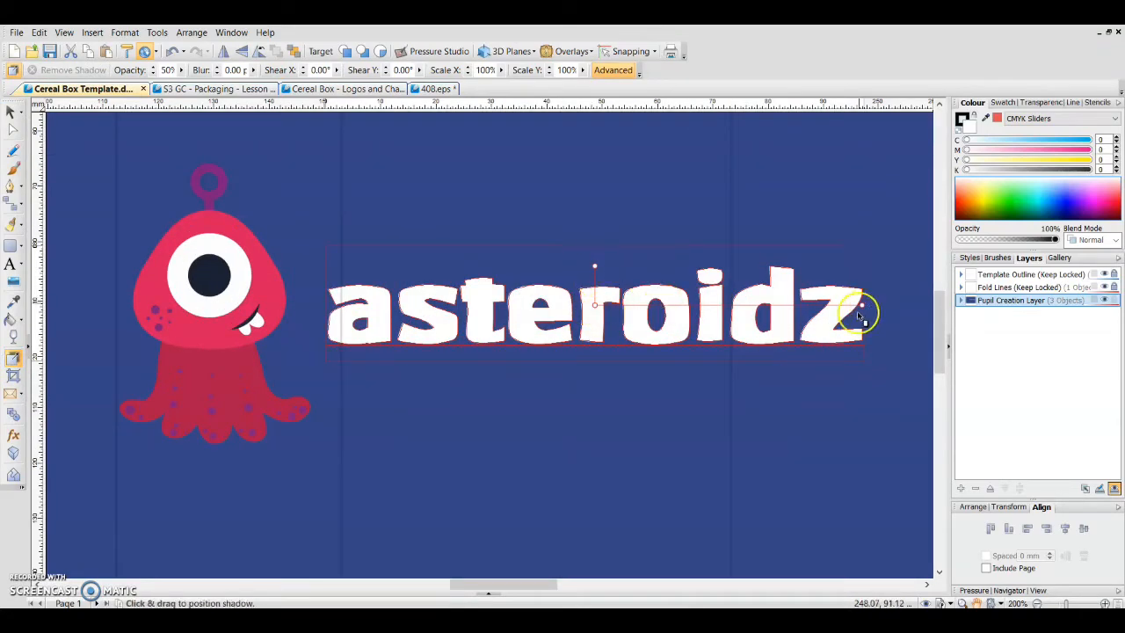
left_click_drag(595, 308, 594, 313)
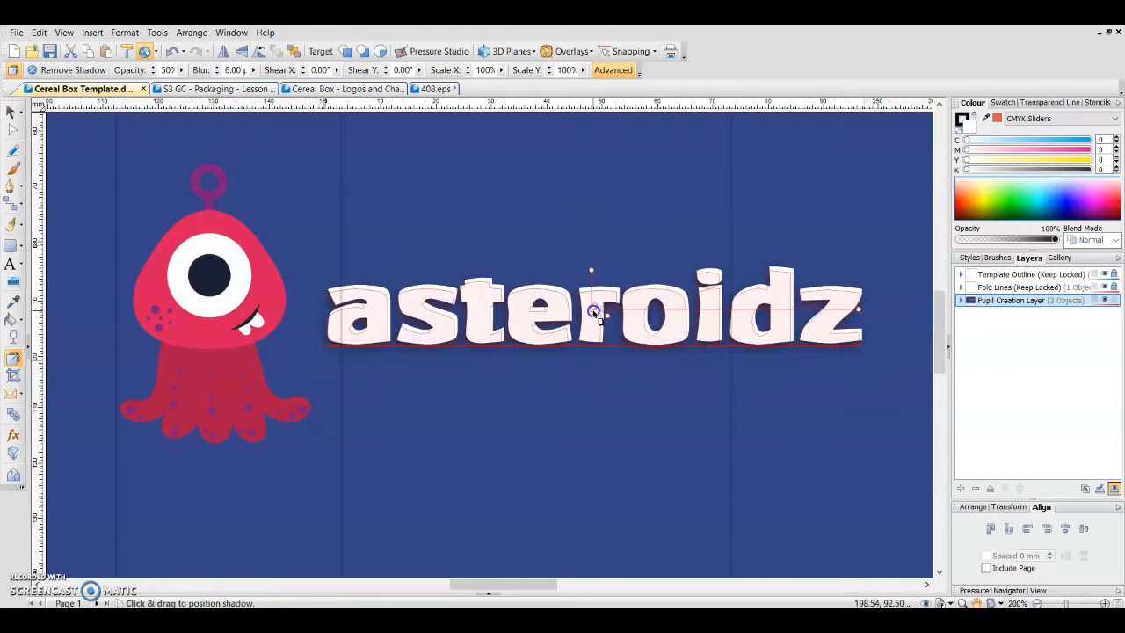
mouse_move(590, 307)
left_mouse_down()
mouse_move(638, 377)
mouse_move(593, 410)
mouse_move(580, 304)
left_mouse_up()
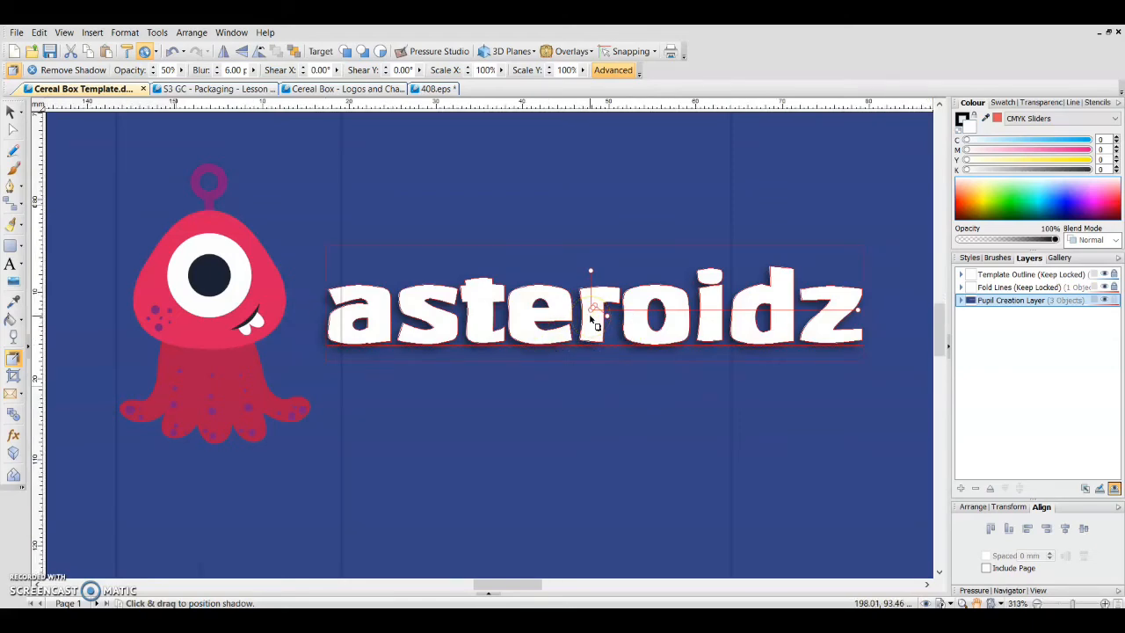
Step: Set the text shadow's opacity to 85% and its blur to 3.65 pt
scroll(591, 318, "up", 4)
scroll(591, 321, "up", 1)
left_click(604, 297)
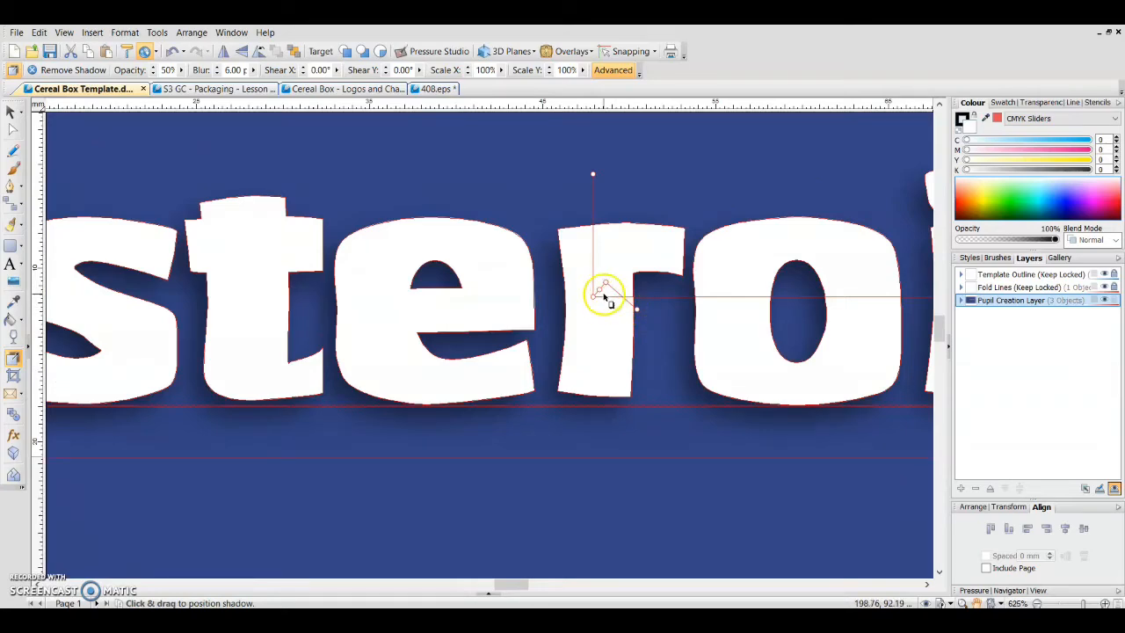
left_click_drag(600, 292, 596, 294)
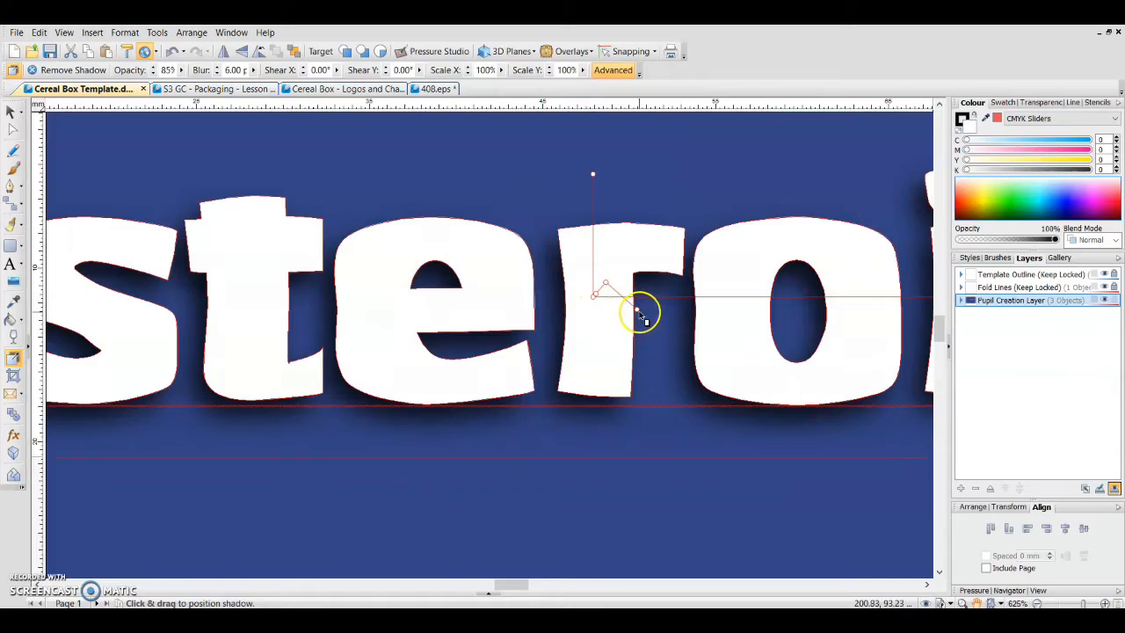
left_click_drag(639, 314, 625, 301)
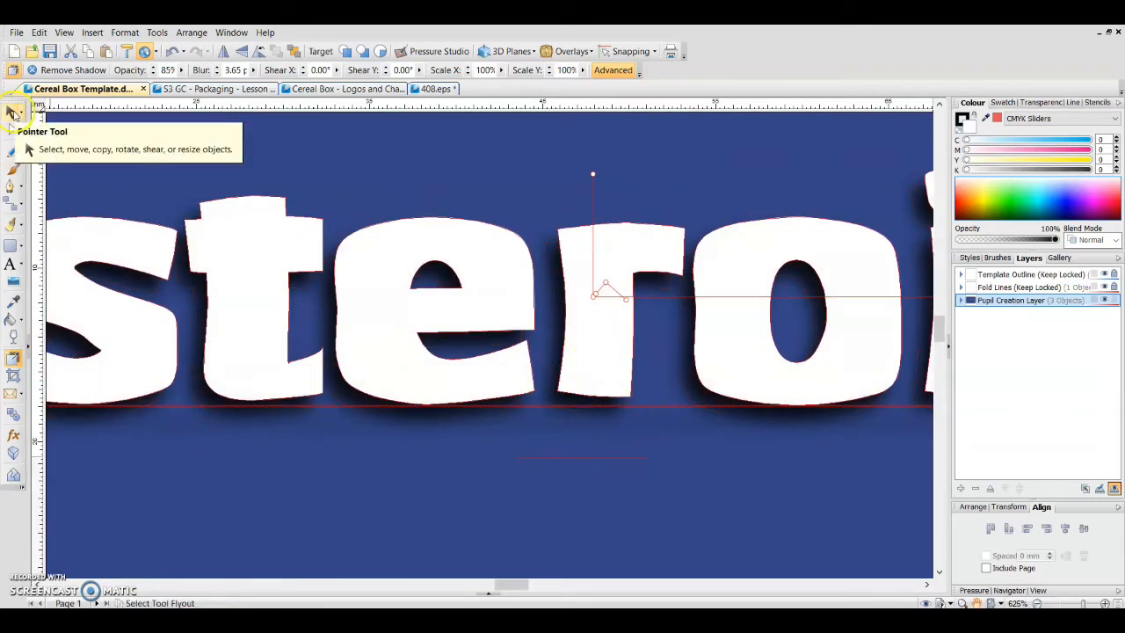
left_click(13, 112)
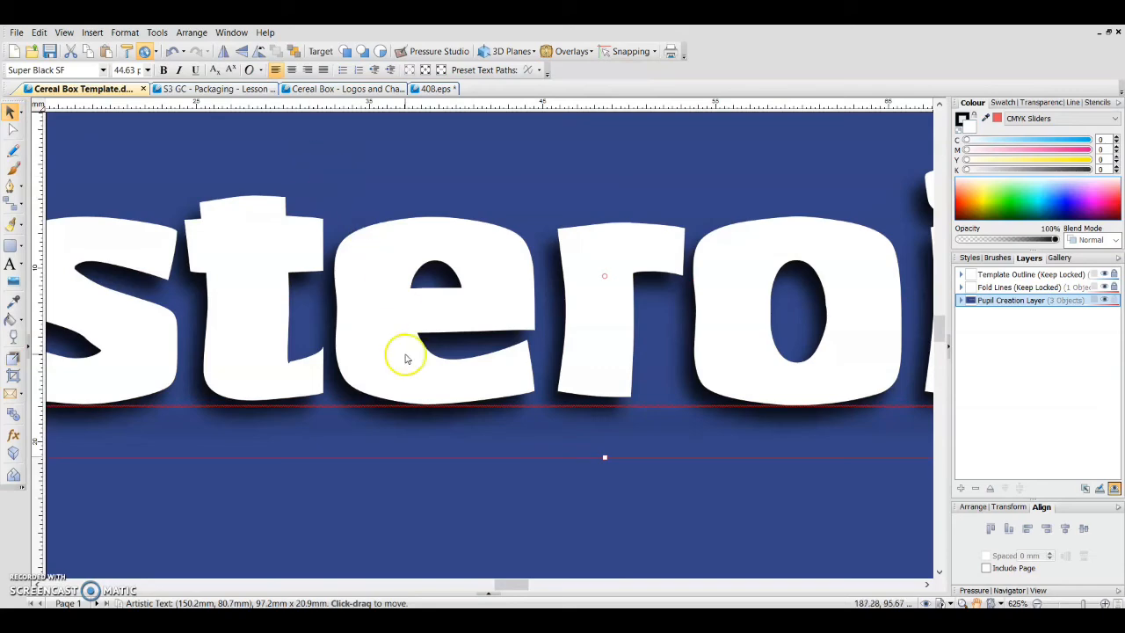
scroll(402, 352, "down", 3)
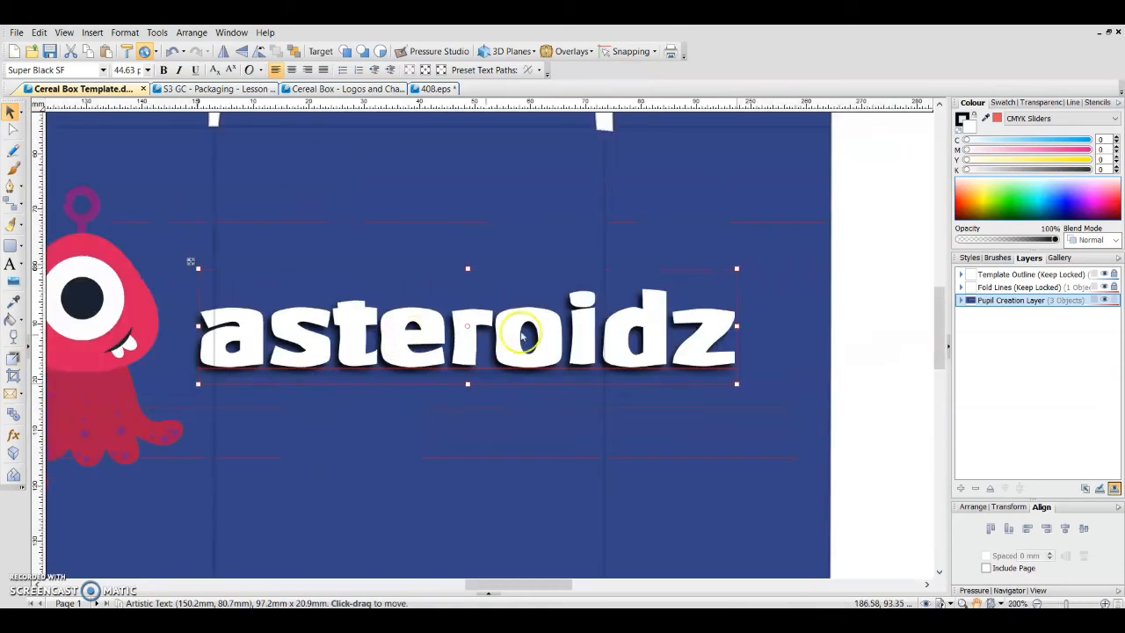
left_click(862, 226)
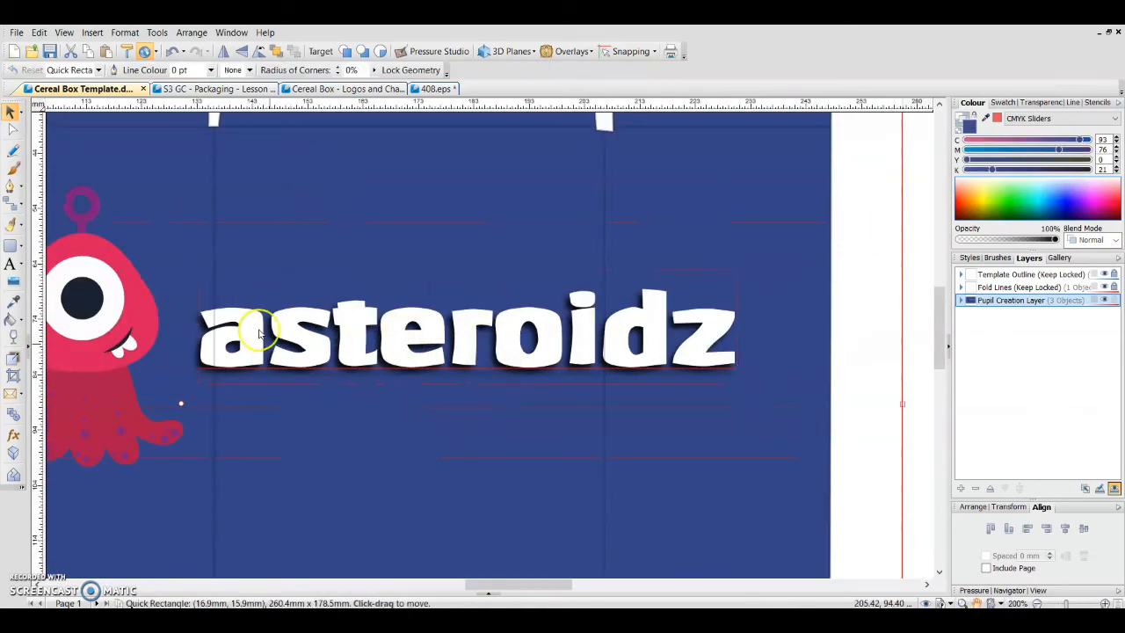
Step: Move the character below the middle of the asteroidz text and ungroup it into separate shapes
scroll(666, 342, "down", 1)
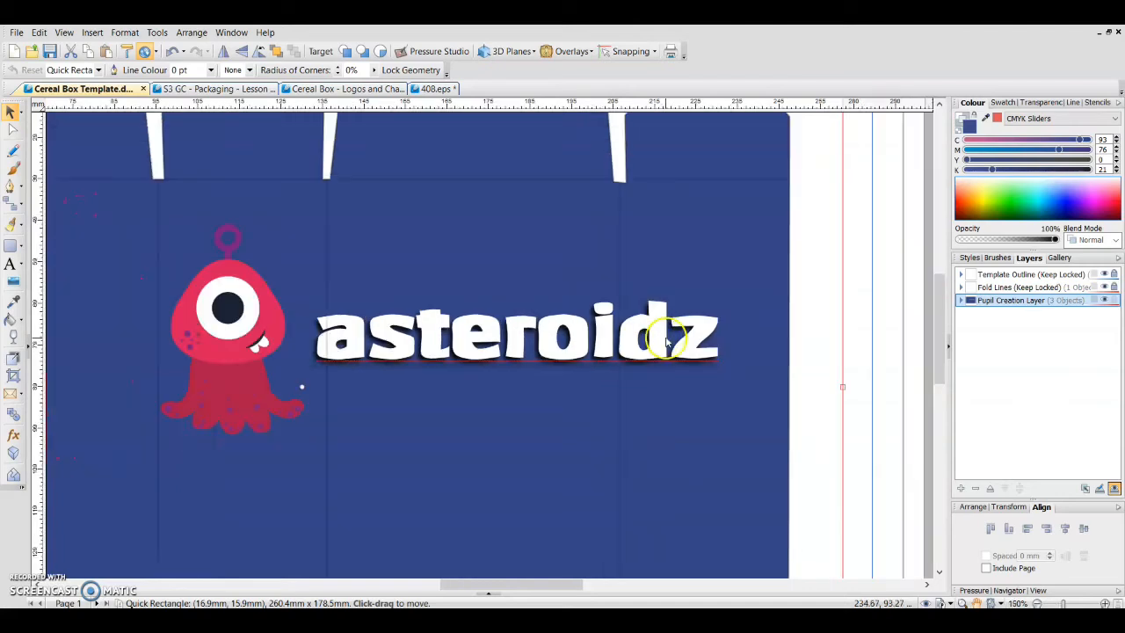
left_click(186, 314)
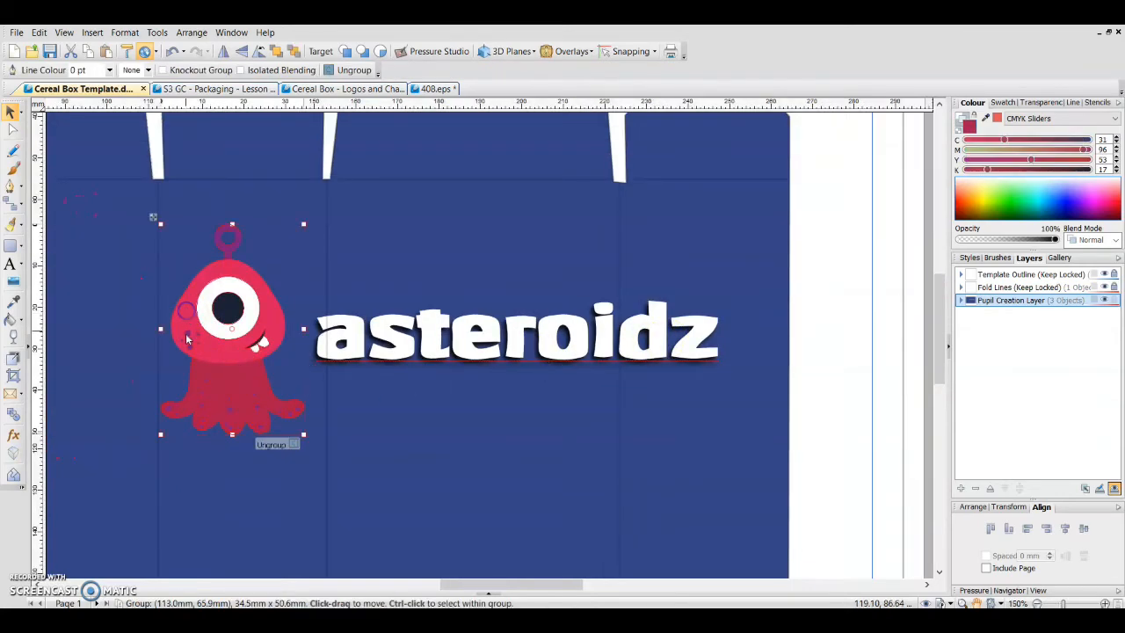
left_click_drag(181, 325, 433, 413)
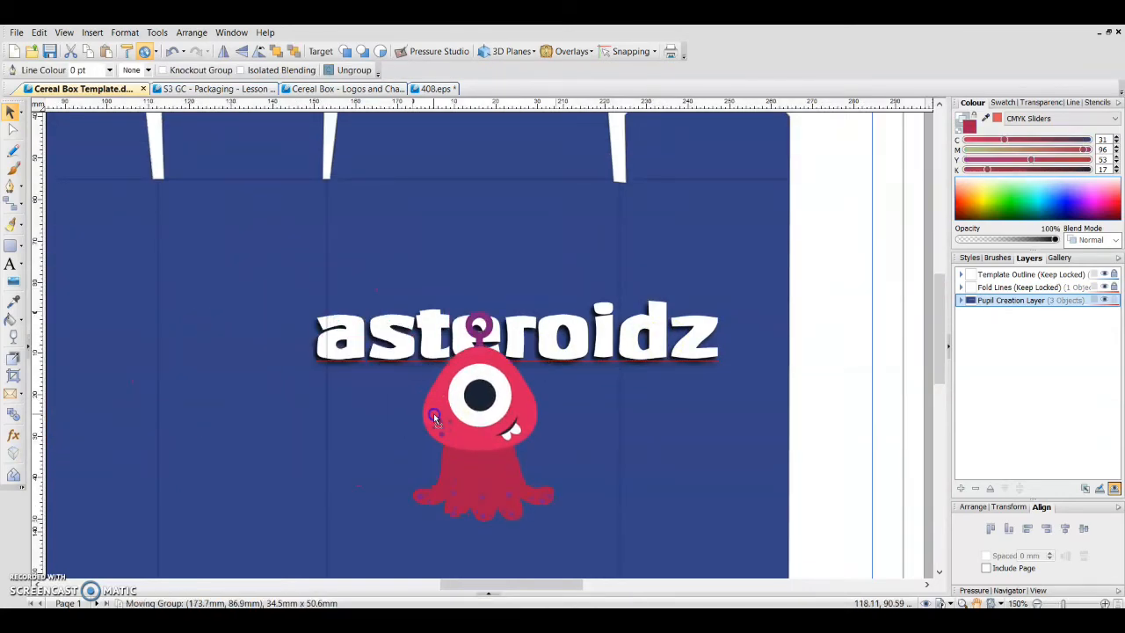
left_click(545, 534)
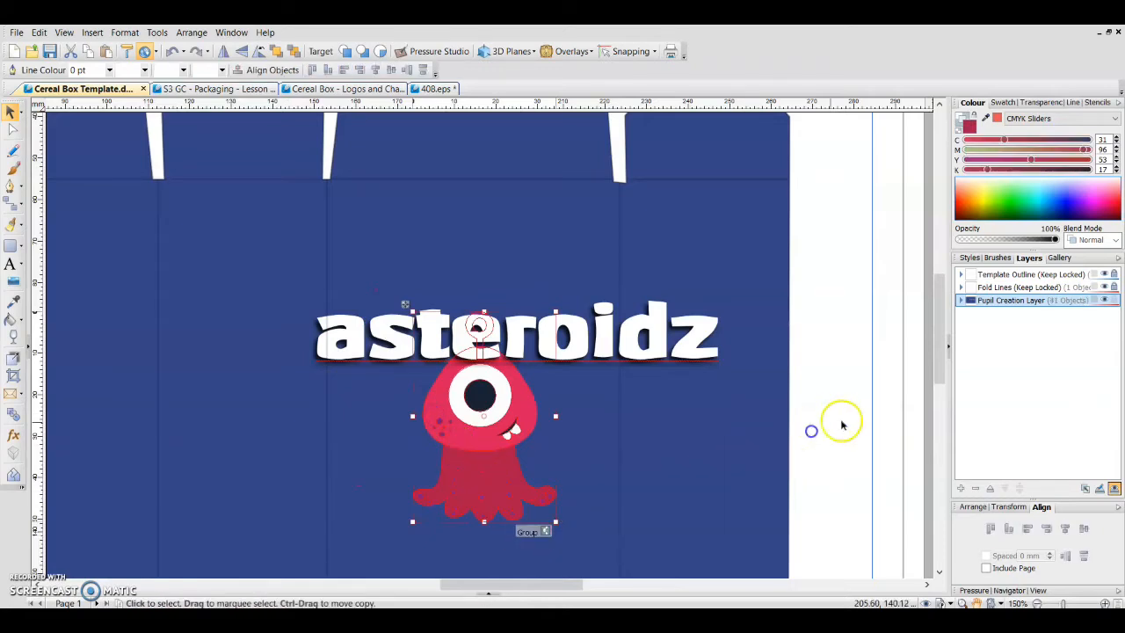
left_click(841, 419)
key("m")
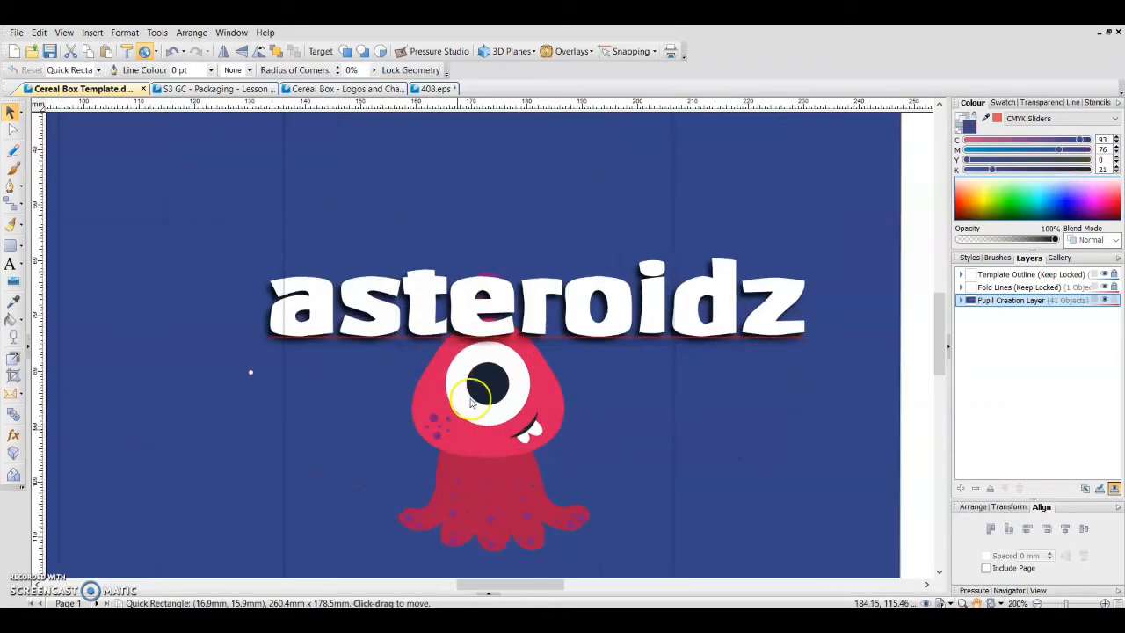
Step: Move the asteroidz text up so it sits clear above the character's antenna
scroll(456, 434, "up", 1)
left_click(465, 304)
left_click_drag(465, 304, 442, 205)
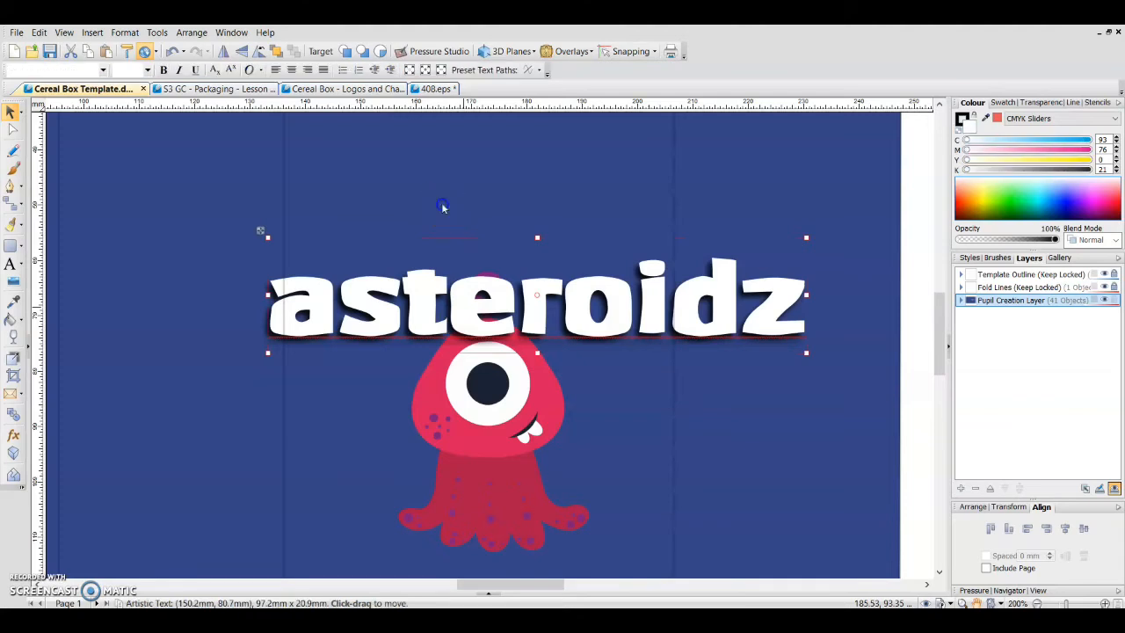
Step: Recolour the character's head green with CMYK 57, 0, 93, 0 and sample that green as the picked colour
left_click(541, 364)
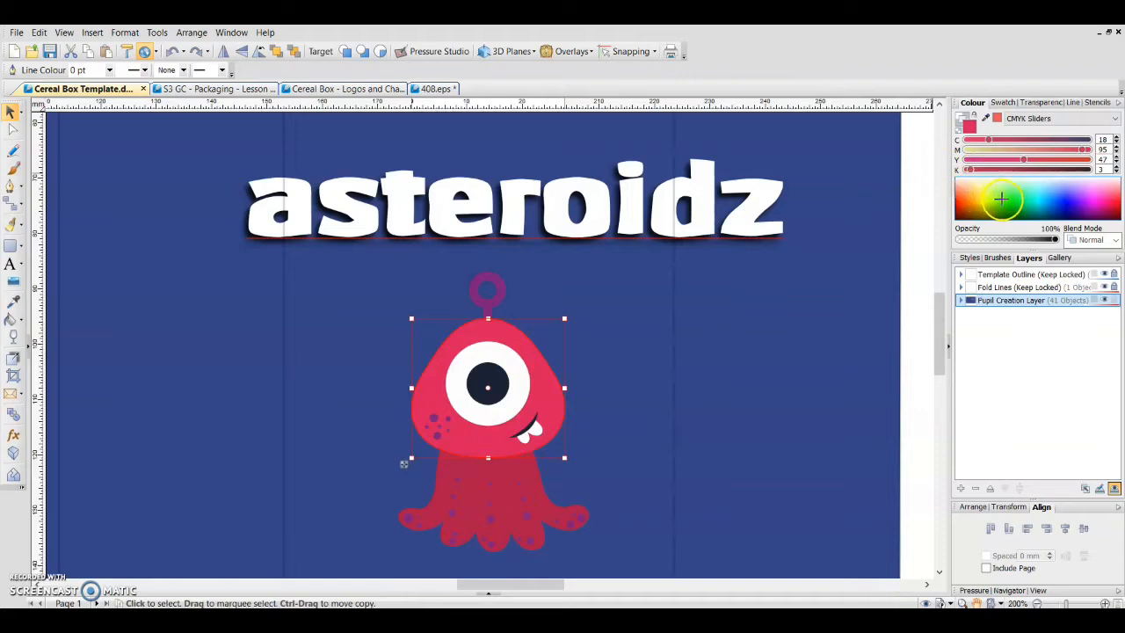
left_click(1003, 195)
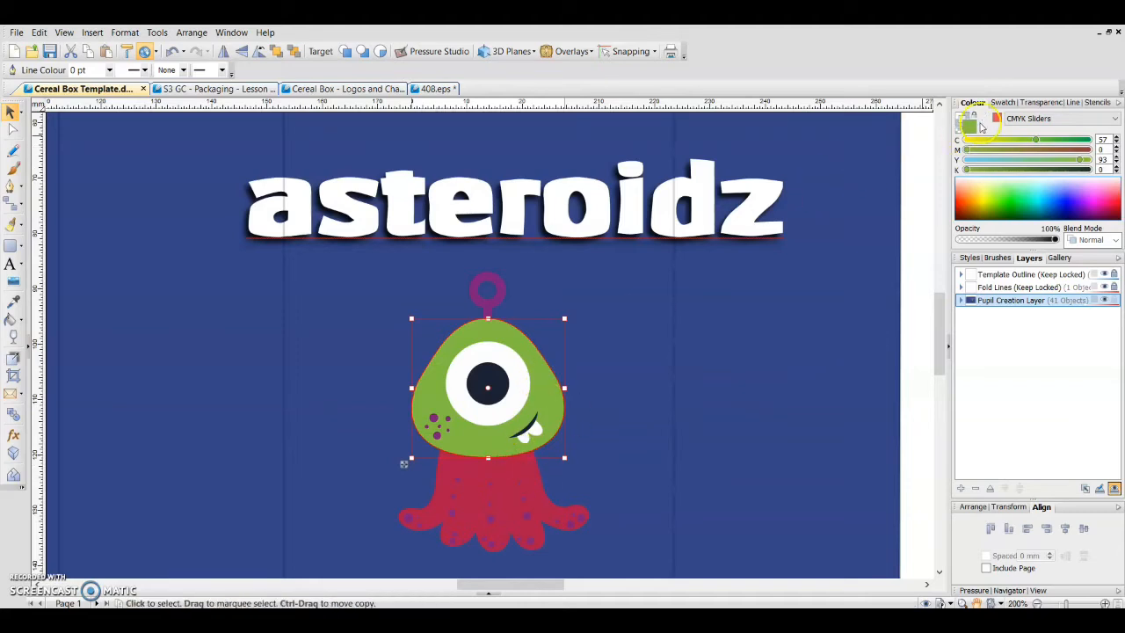
left_click_drag(987, 119, 559, 382)
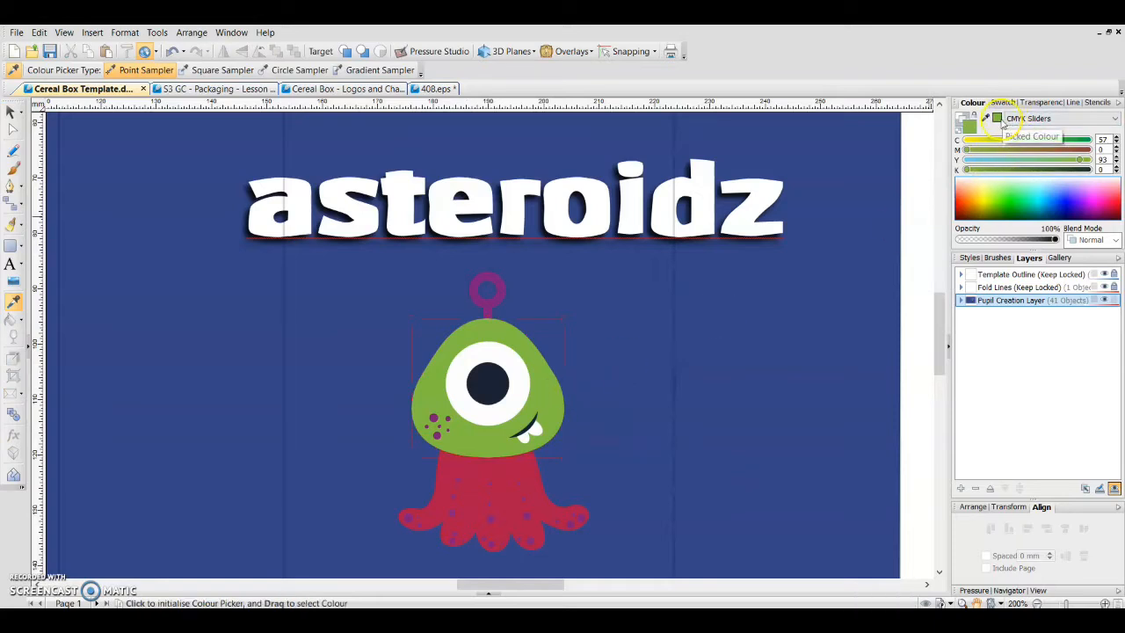
left_click(11, 112)
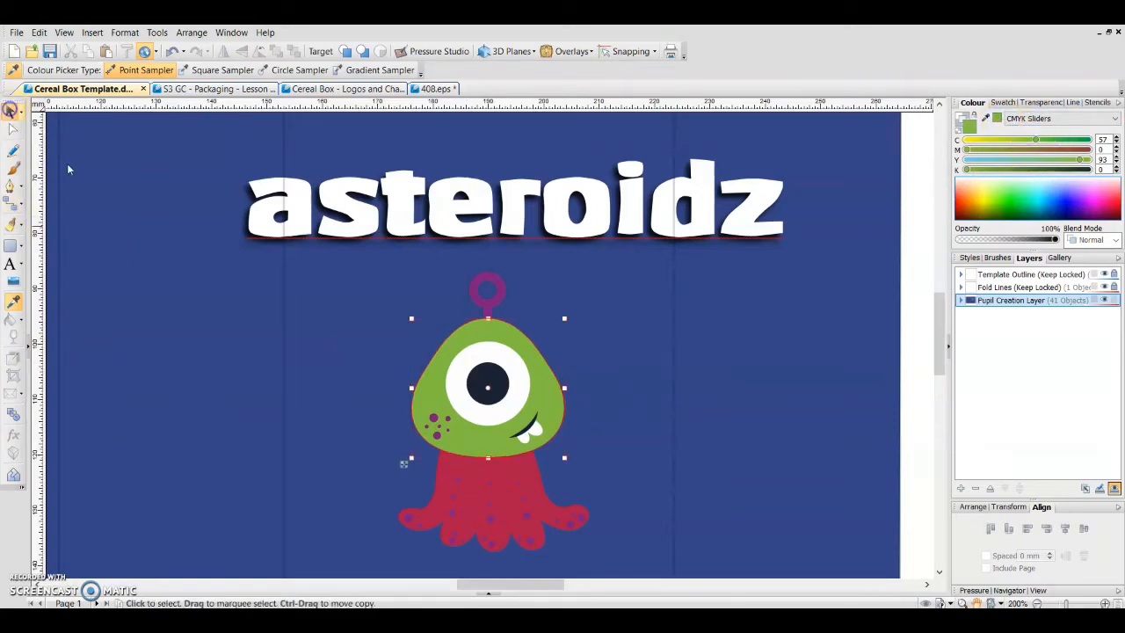
Step: Apply the picked green to both the character's lower body and its antenna
left_click(446, 473)
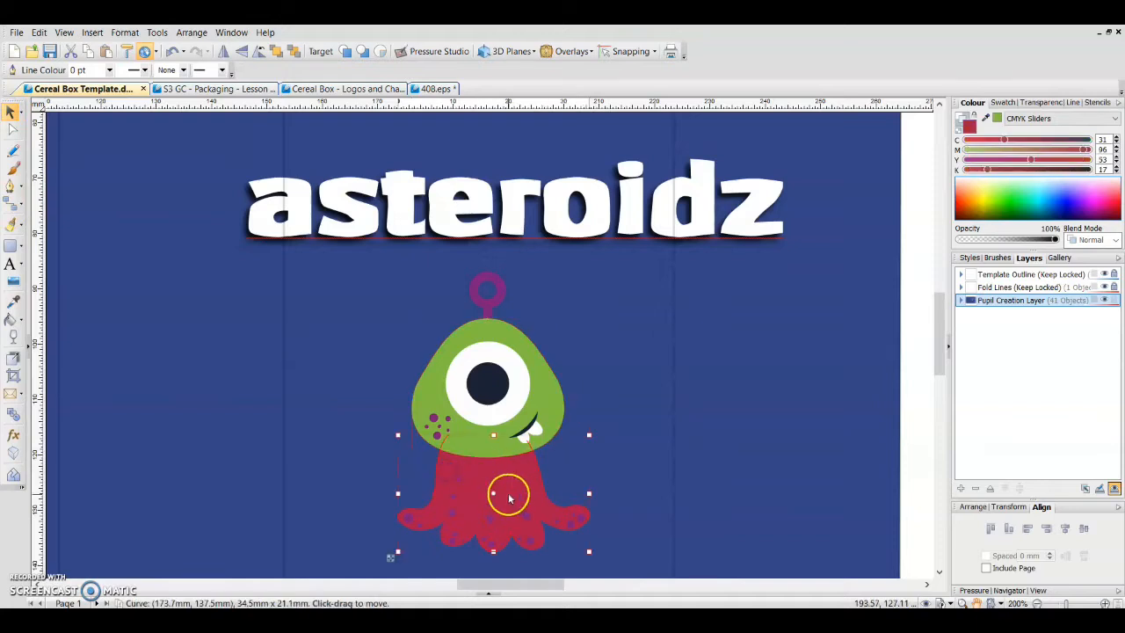
left_click(476, 299, "shift")
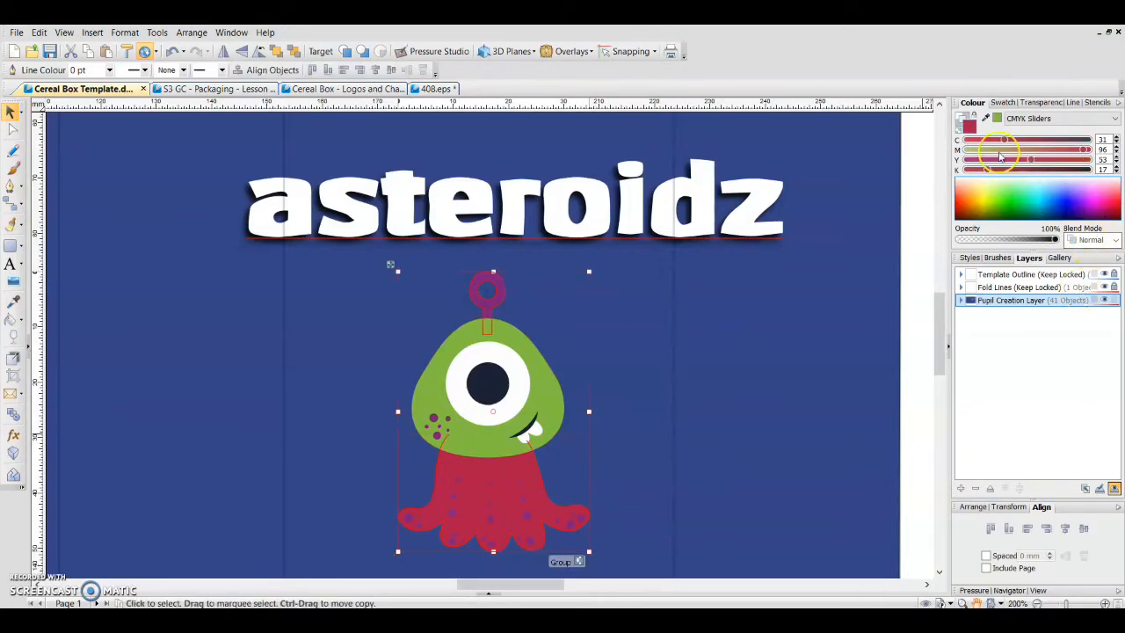
left_click(998, 120)
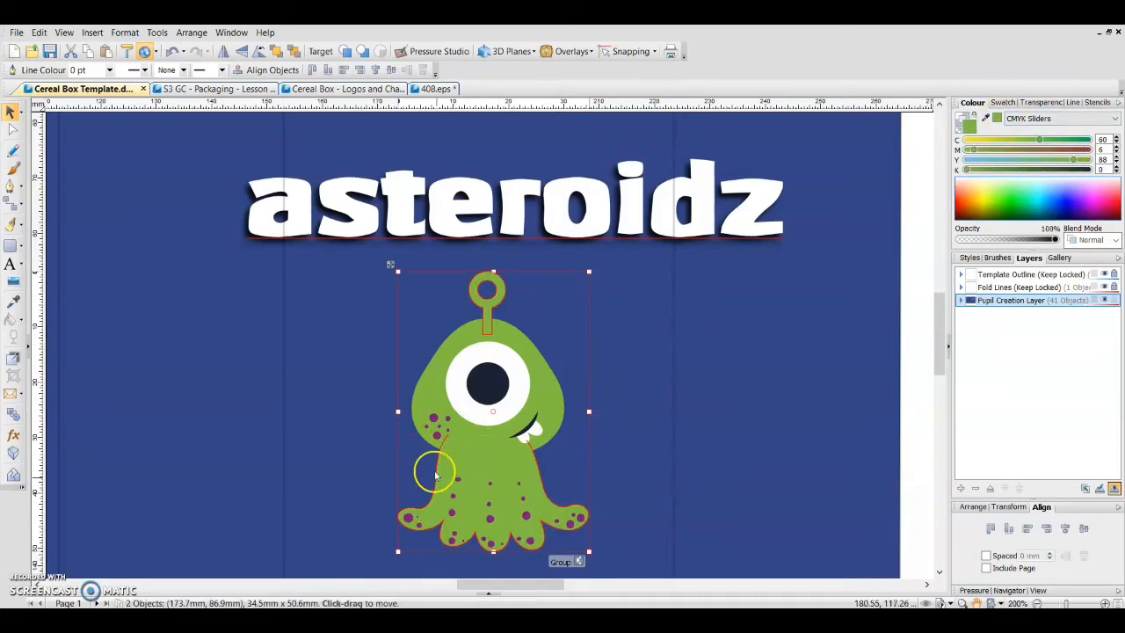
Step: Darken the green of the body and antenna with Tinting set to -37%
left_click(1055, 123)
left_click(1048, 128)
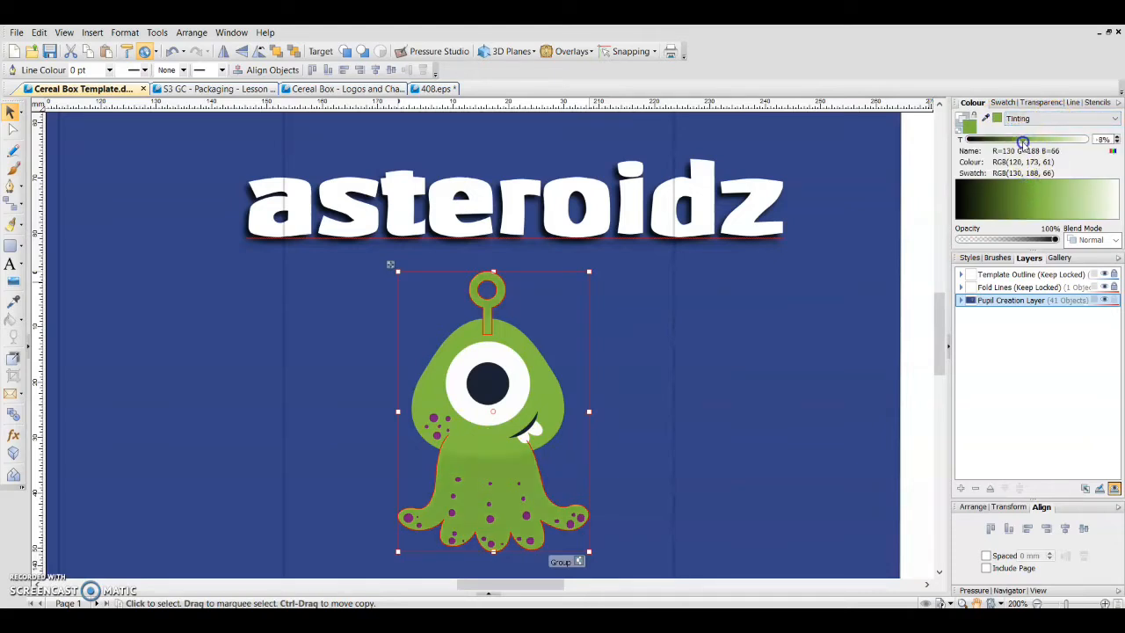
left_click_drag(1023, 143, 1004, 150)
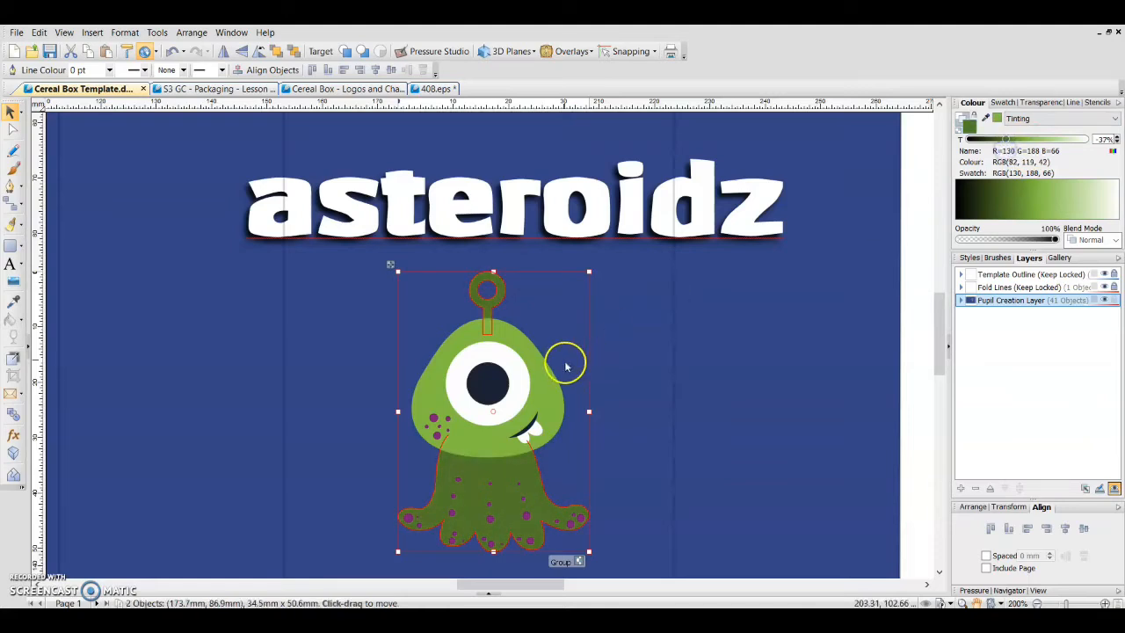
left_click(913, 255)
key("m")
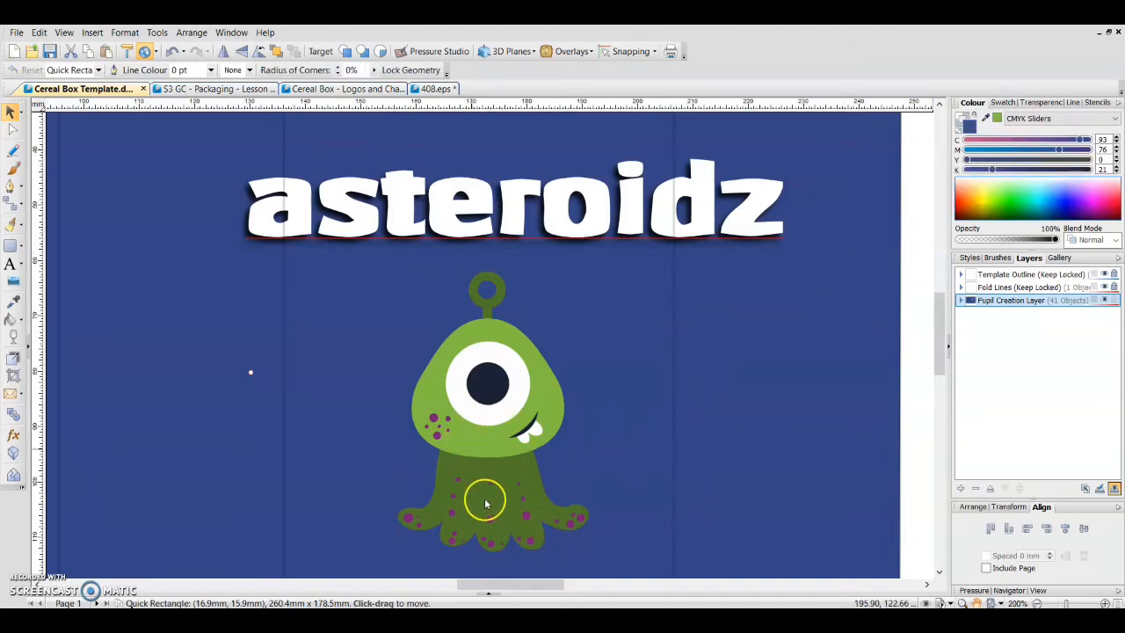
Step: Group all the character's parts and enlarge the group to about 43 × 63 mm, tilted about 3°
scroll(472, 359, "right", 3)
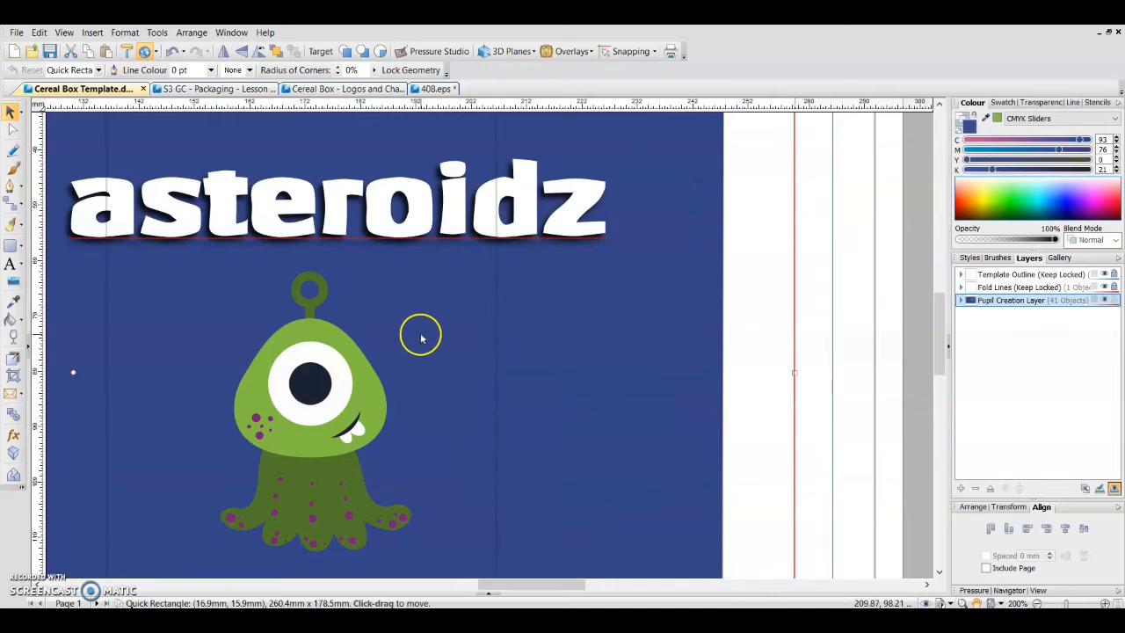
scroll(419, 335, "down", 2)
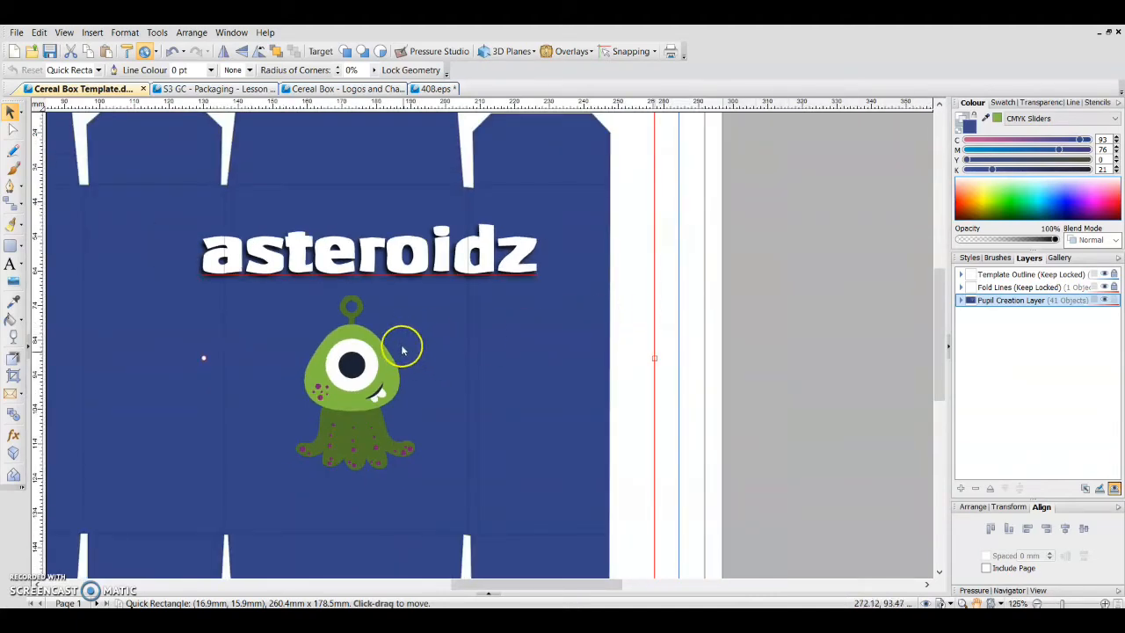
left_click(742, 303)
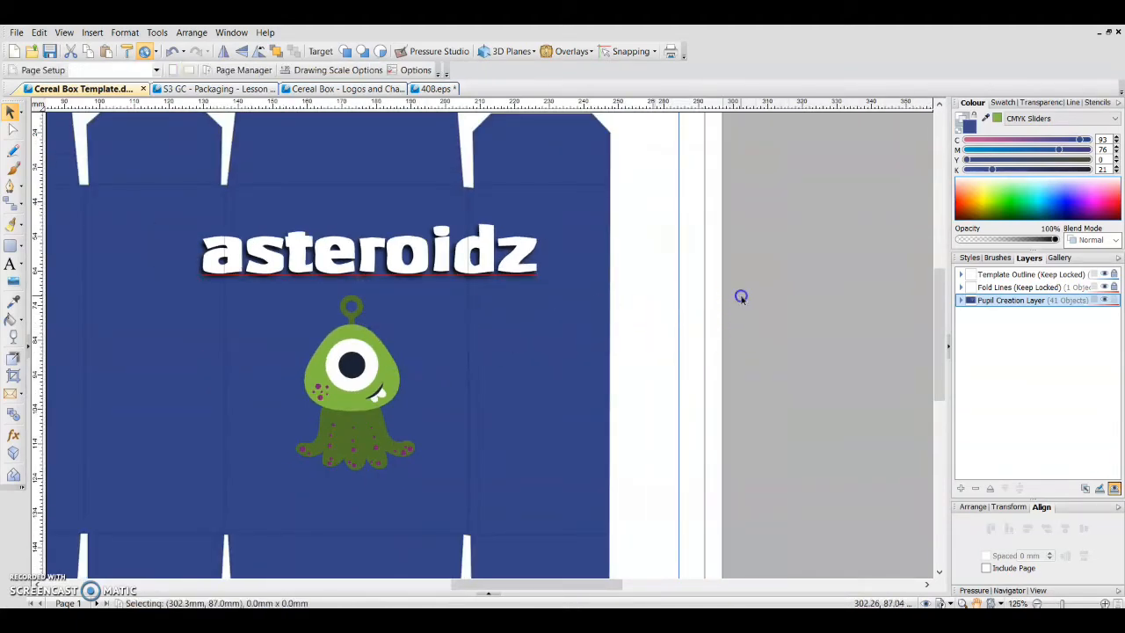
left_click(699, 270)
left_click_drag(699, 270, 276, 502)
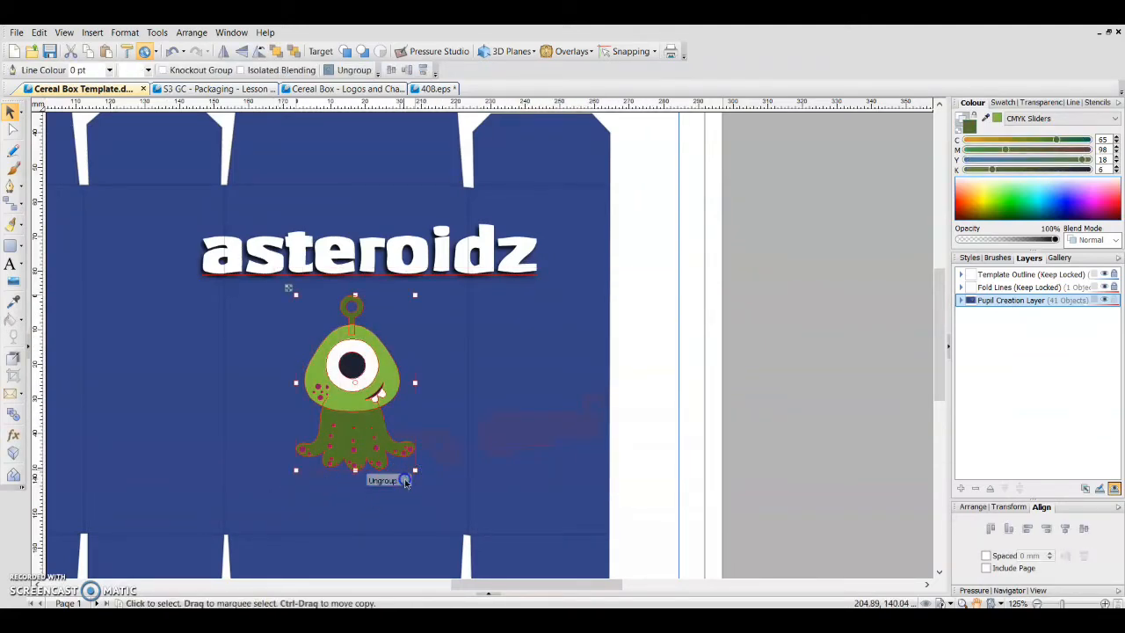
left_click_drag(415, 295, 413, 239)
Step: Bring the green character in front of the asteroidz text in the object order
left_click(481, 251)
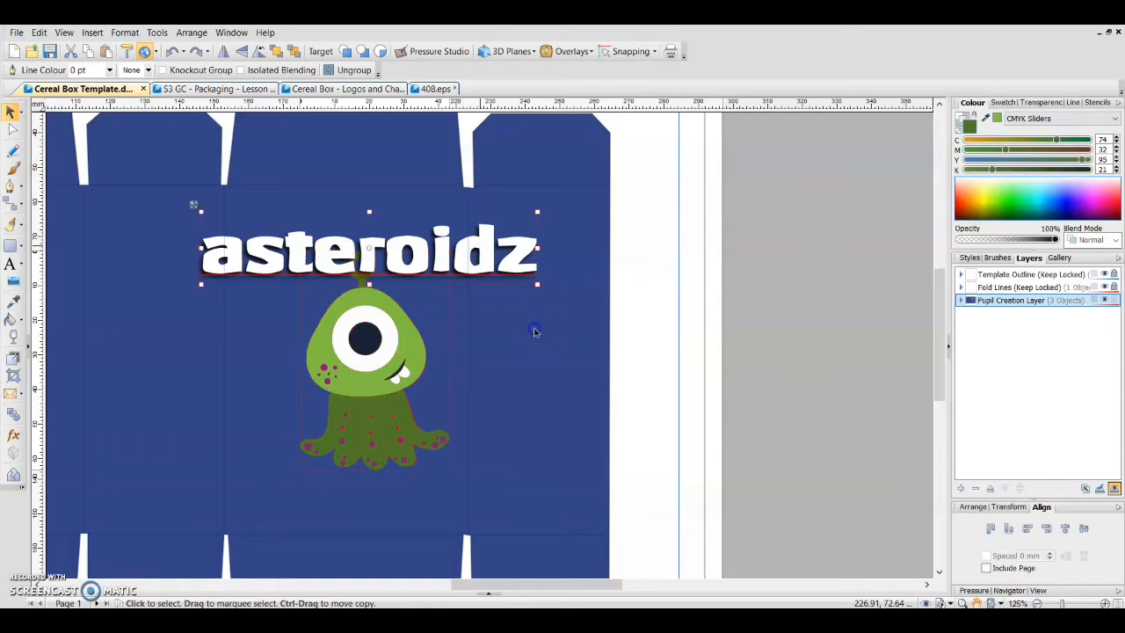
left_click(326, 266)
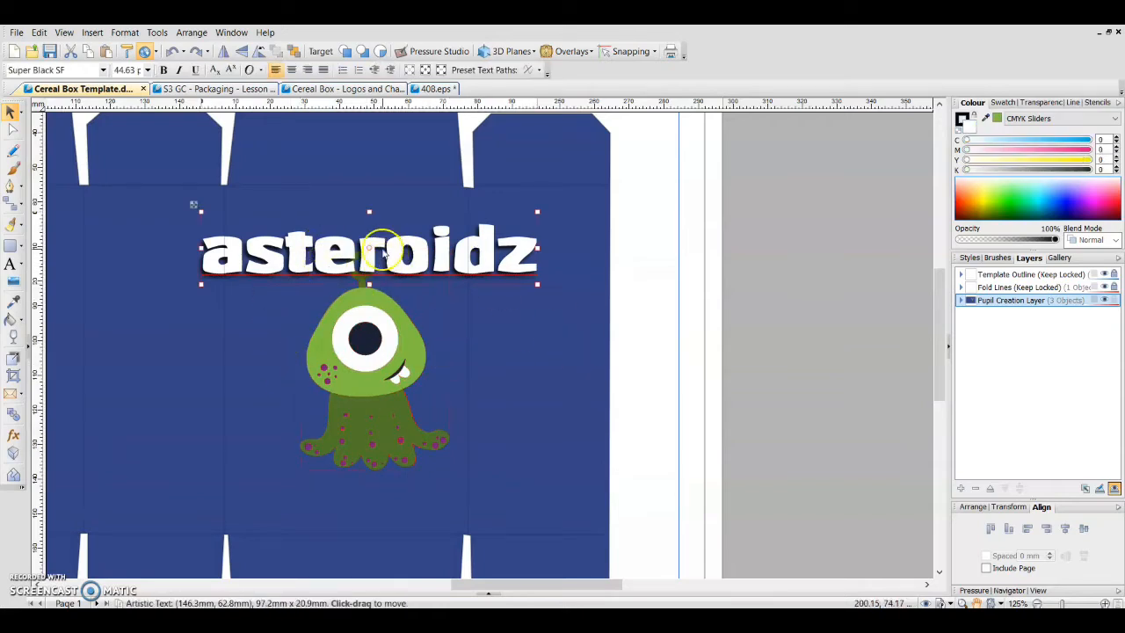
left_click(363, 305)
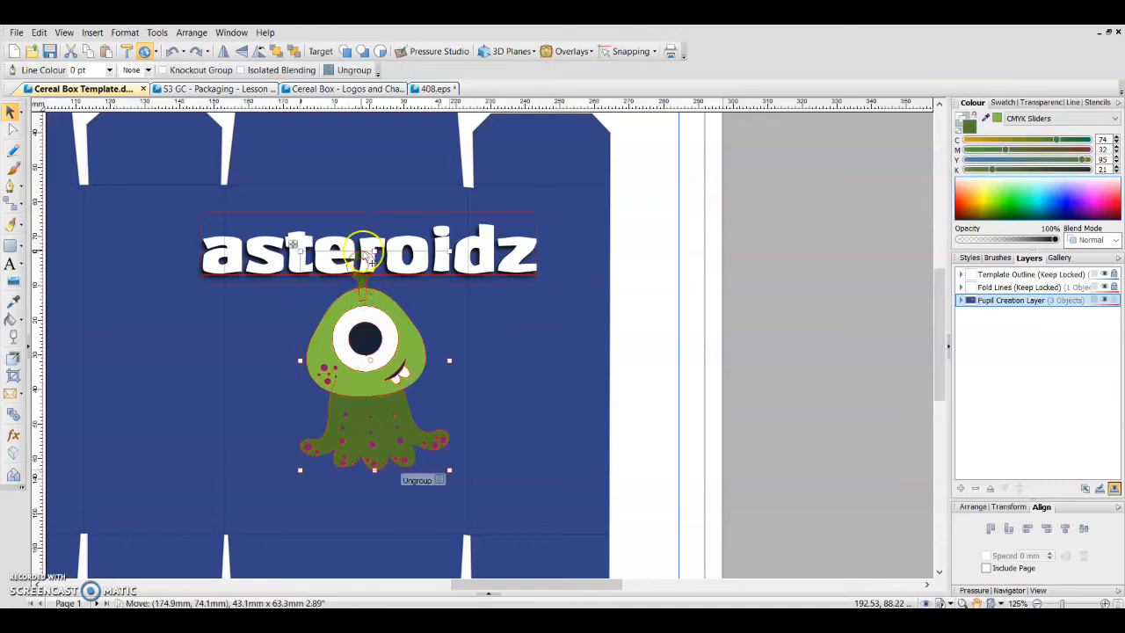
left_click(275, 53)
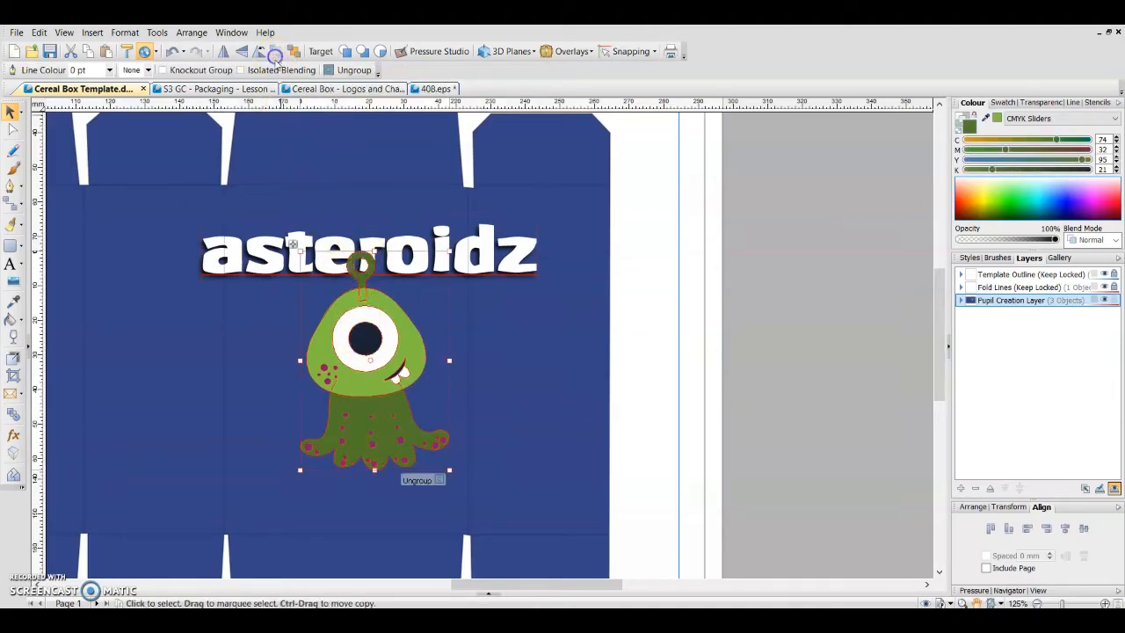
left_click(189, 33)
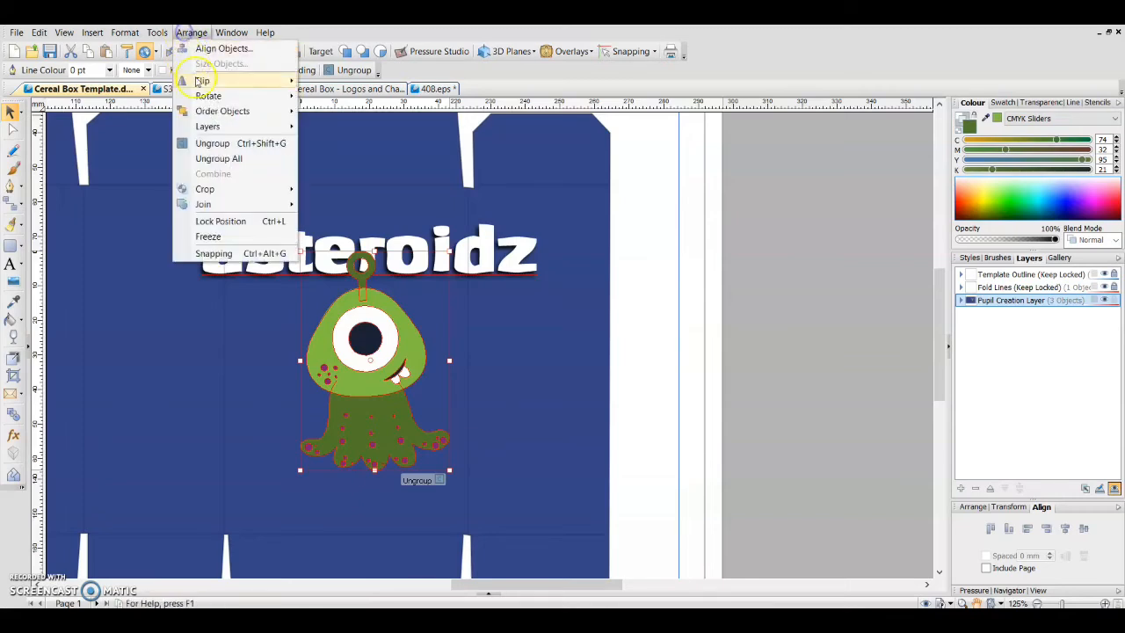
left_click(213, 112)
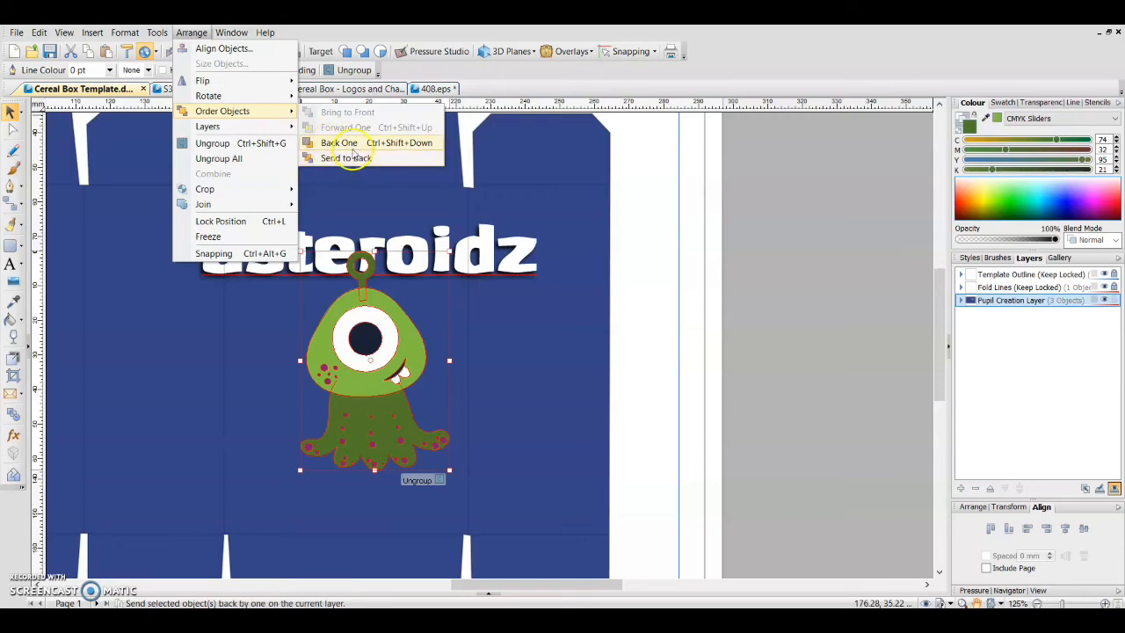
left_click(791, 241)
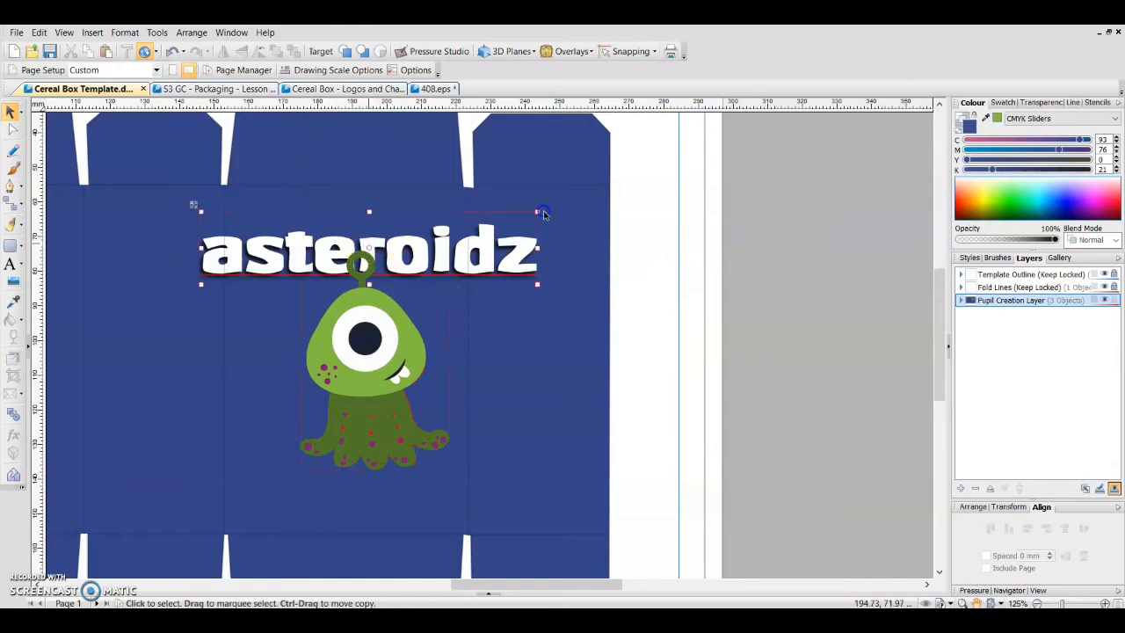
Step: Shrink the asteroidz text to about 61 × 13 mm, tilted about 6°, and place it just above the antenna
left_click_drag(543, 213, 474, 215)
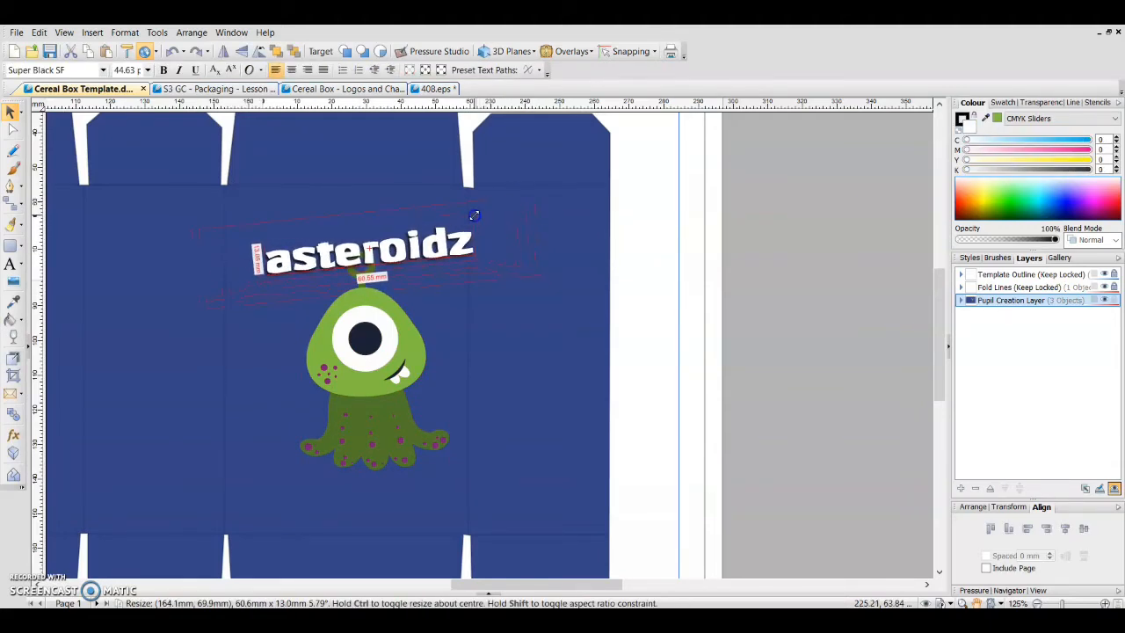
left_click_drag(399, 250, 379, 227)
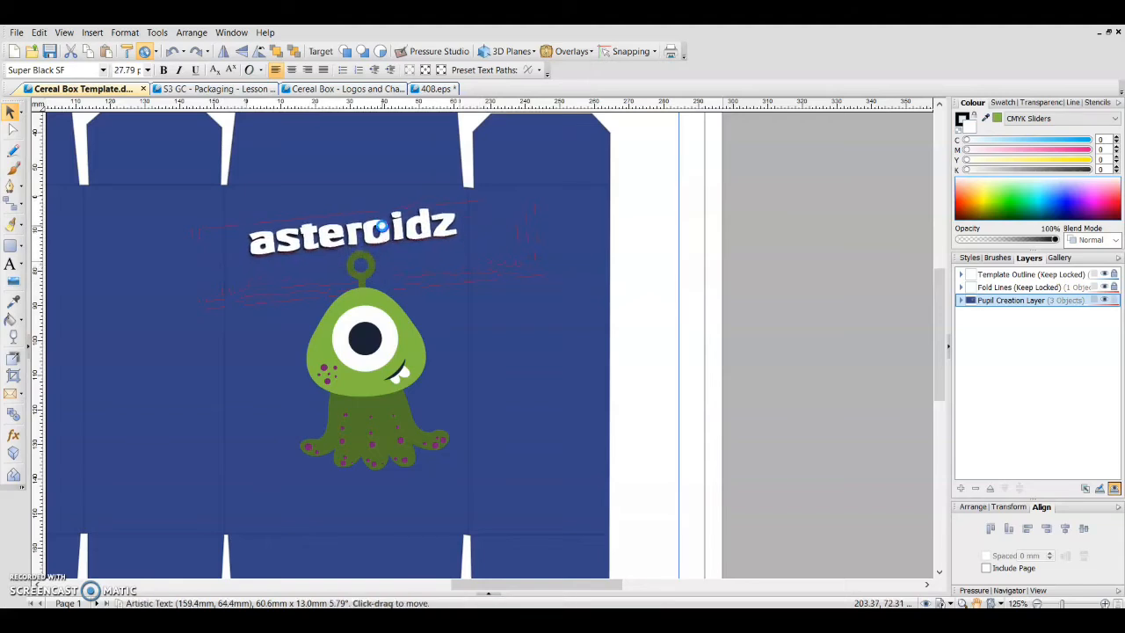
left_click(375, 252)
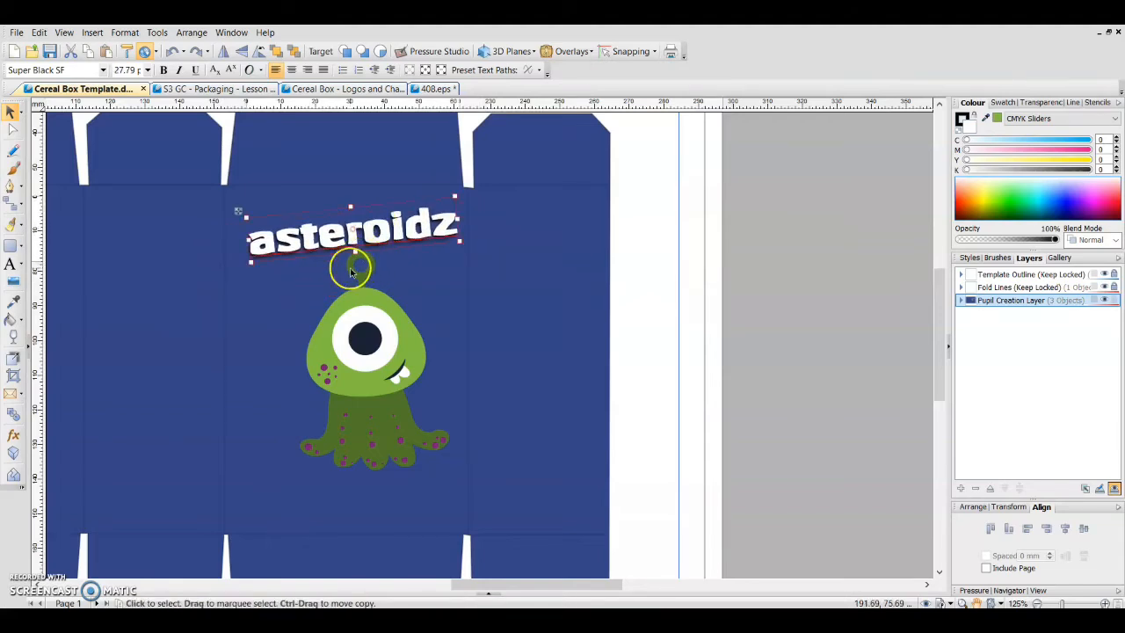
left_click(736, 243)
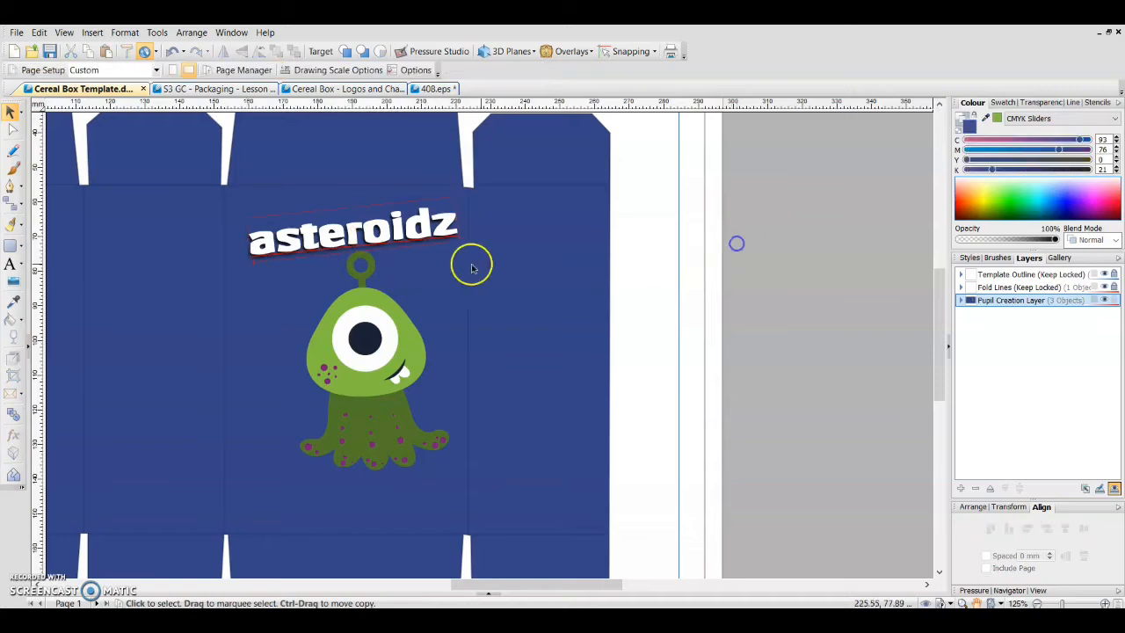
Step: Convert the asteroidz text to curves and select its letter o as a separate shape
left_click(385, 226)
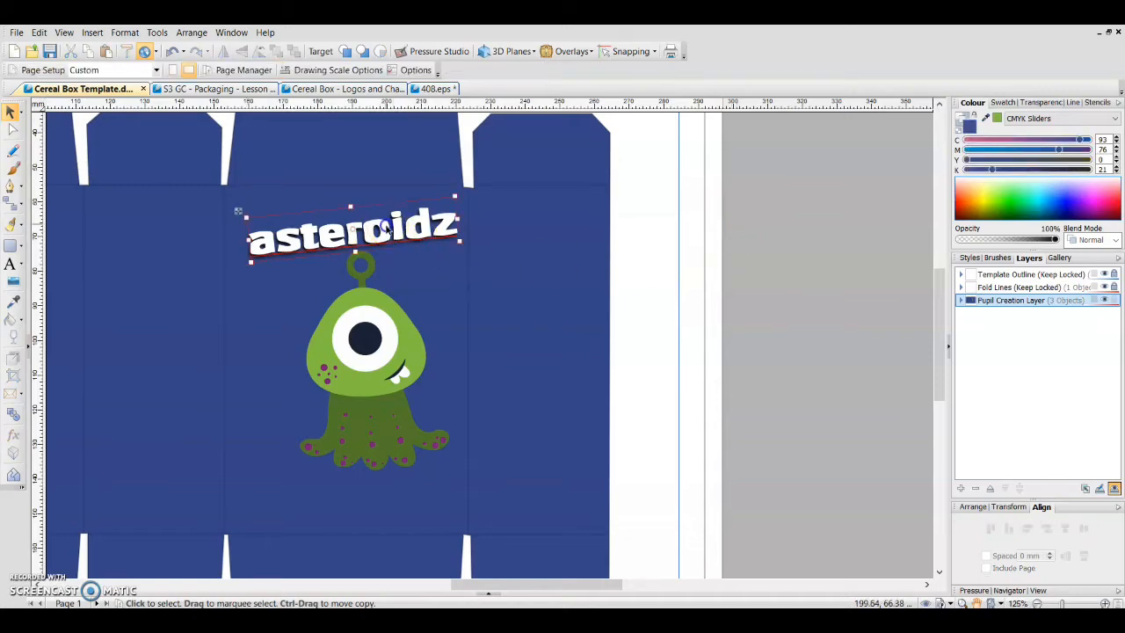
right_click(387, 228)
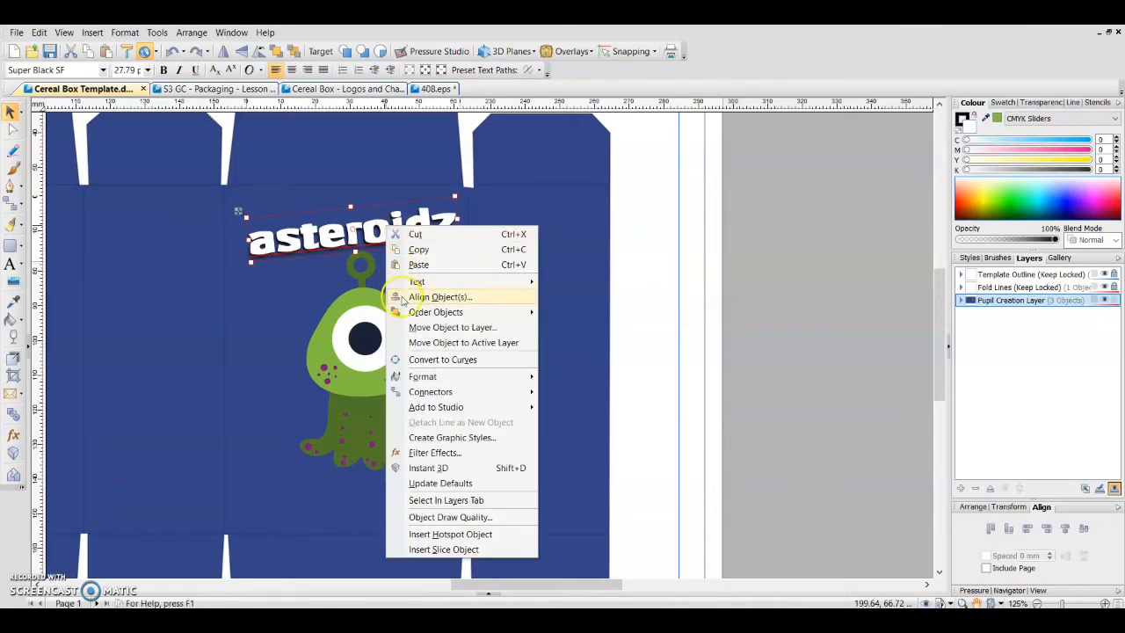
left_click(435, 359)
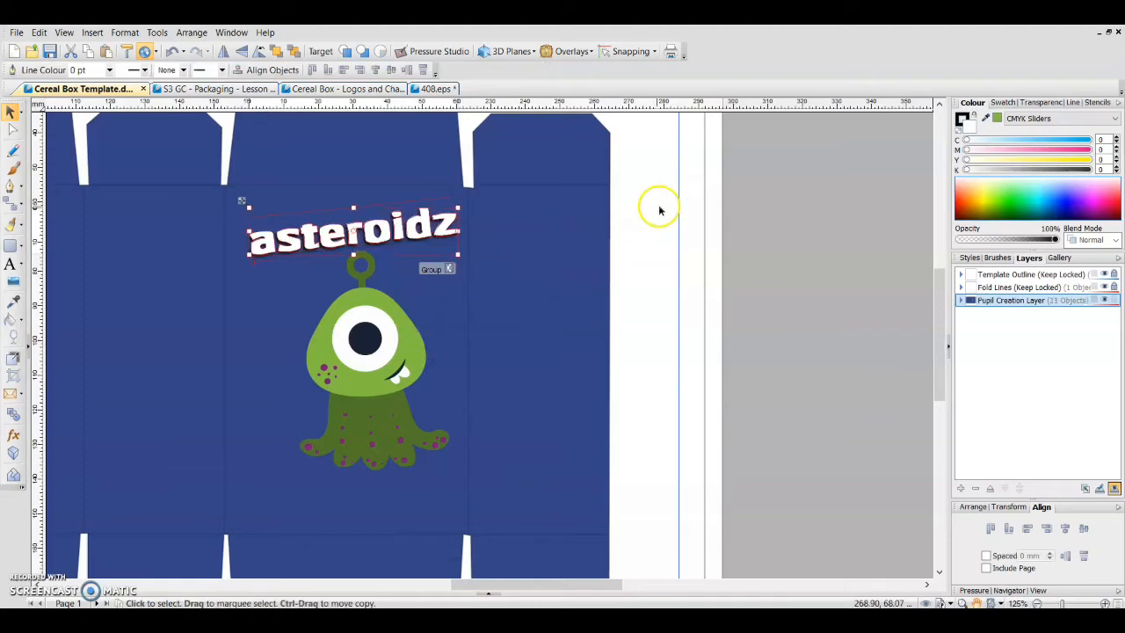
left_click(695, 196)
left_click(373, 231)
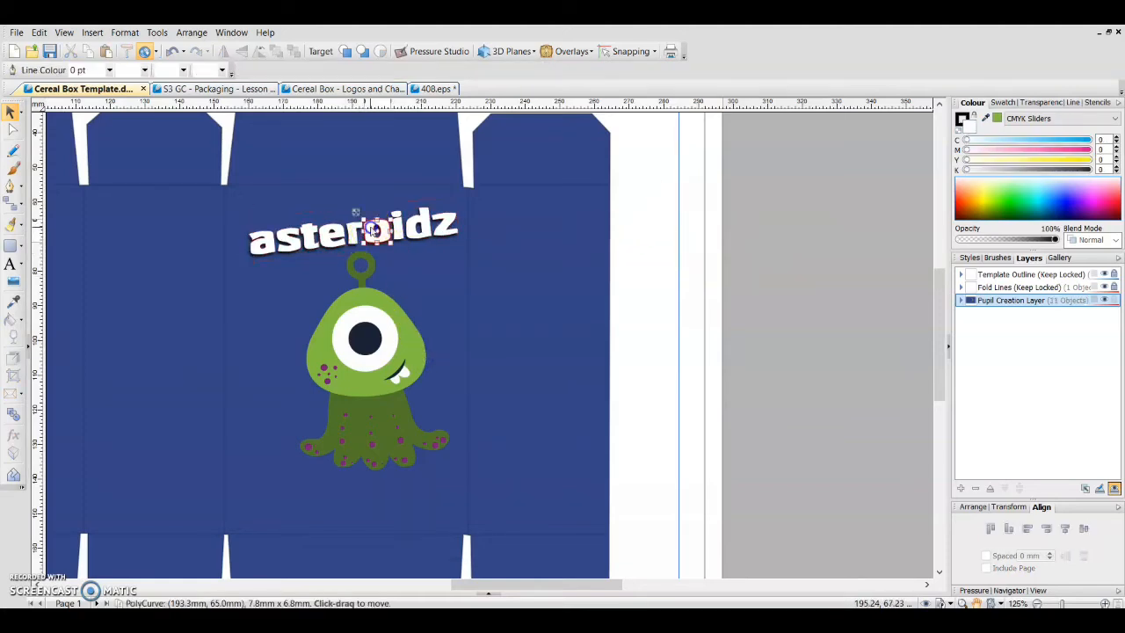
Step: Delete the letter o from the asteroidz text and move the character up so its antenna ring fills the gap
key("Delete")
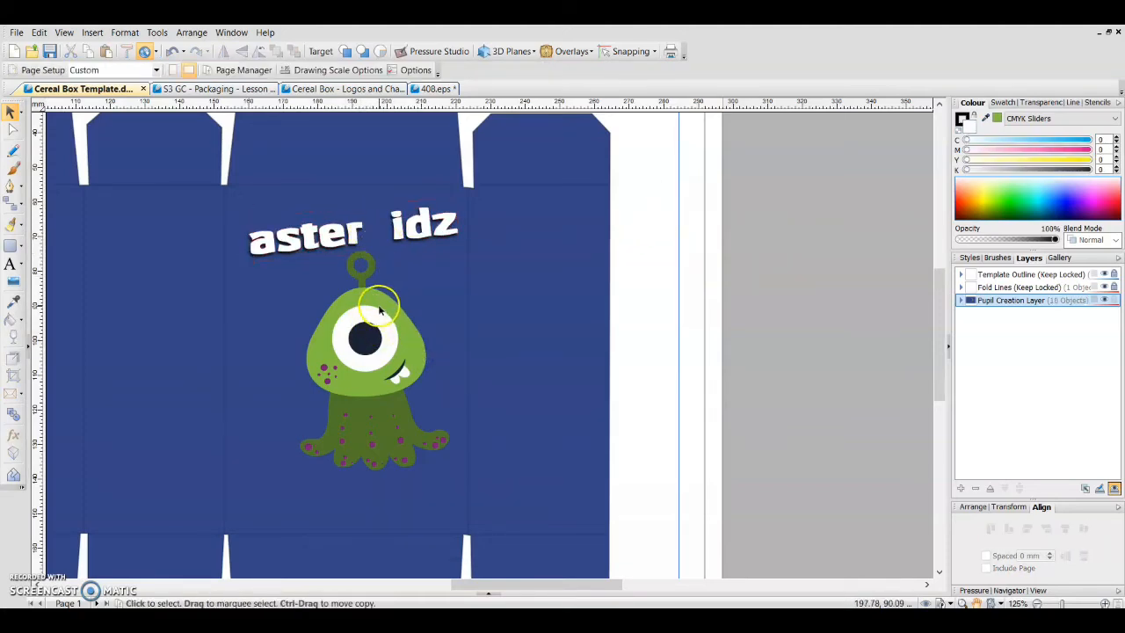
left_click(380, 310)
left_click_drag(380, 310, 386, 268)
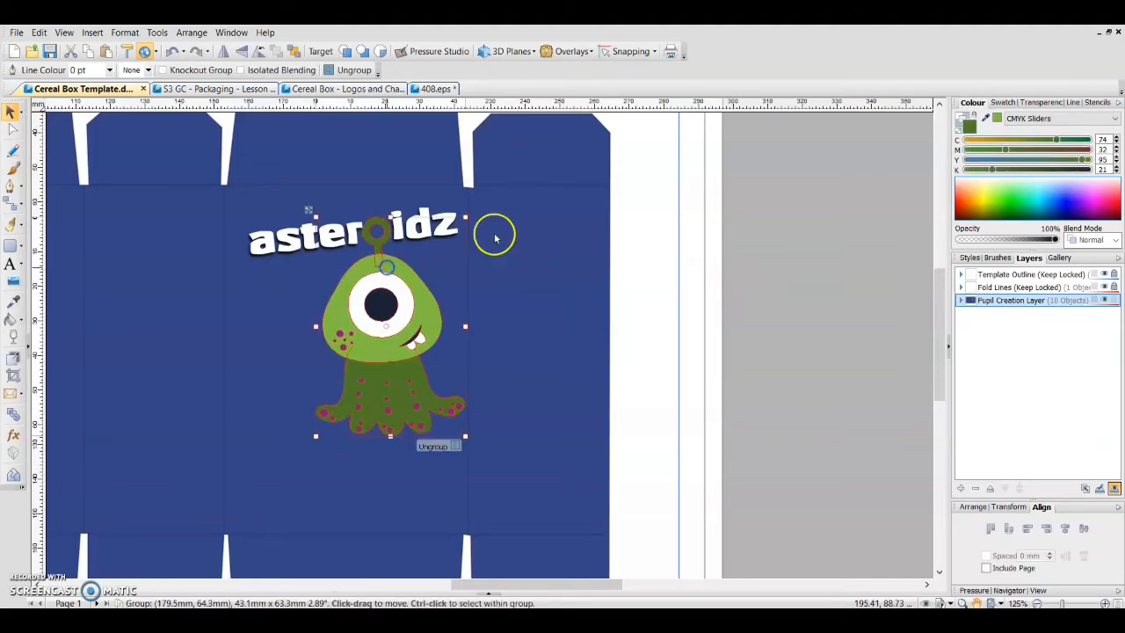
left_click(730, 187)
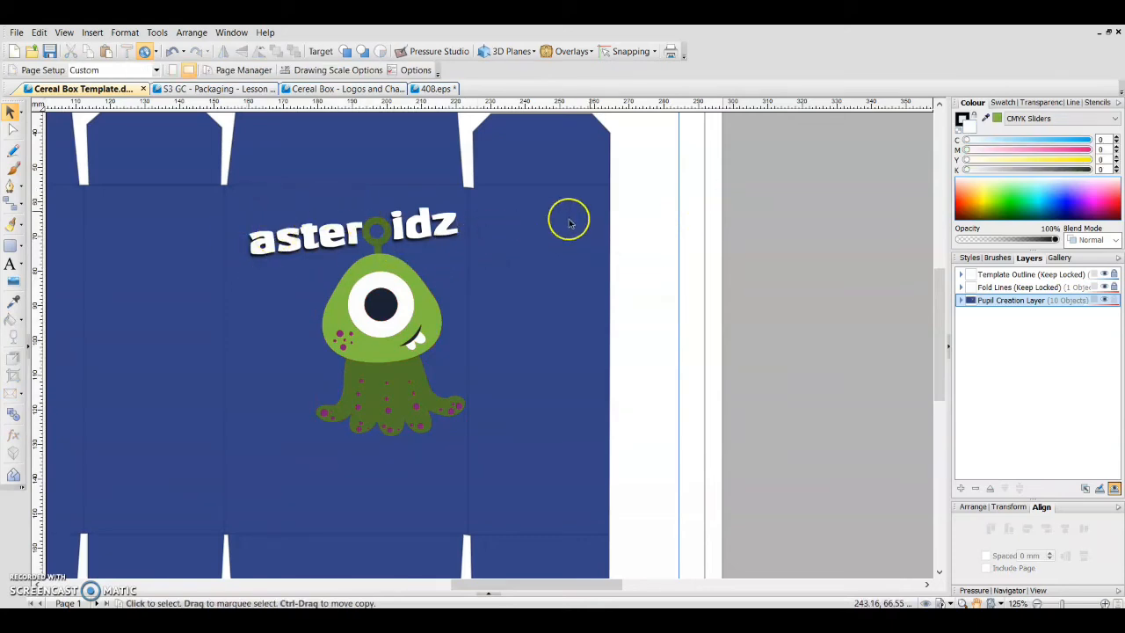
Step: Group the asteroidz lettering with the green character and move the group slightly down on the front panel
left_click(631, 161)
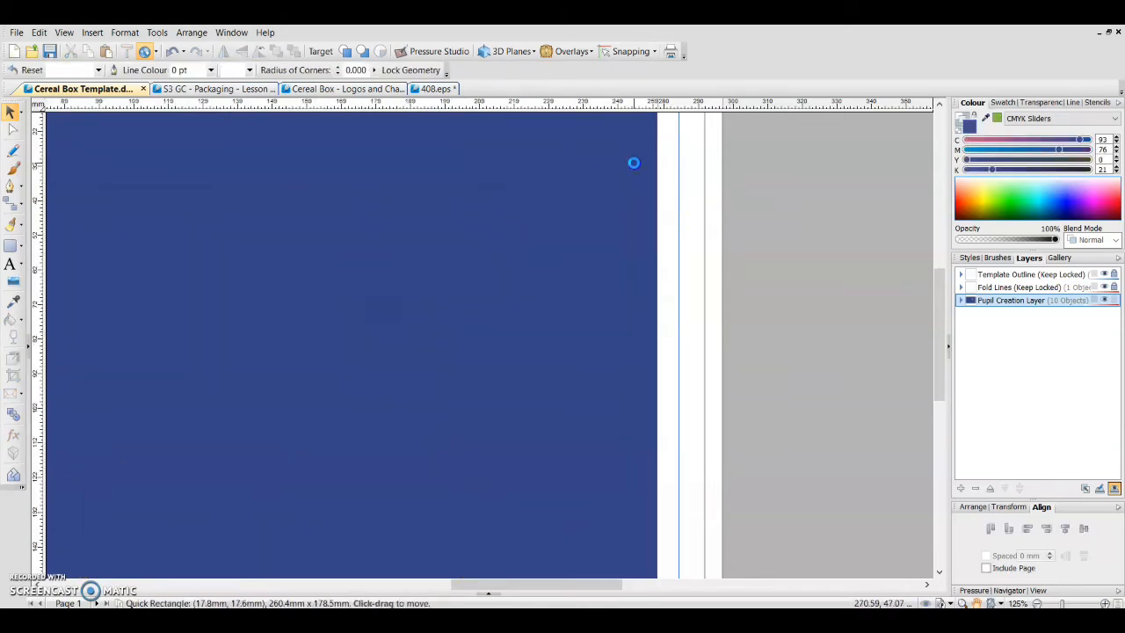
left_click(762, 179)
left_click_drag(737, 167, 184, 489)
key("ctrl+g")
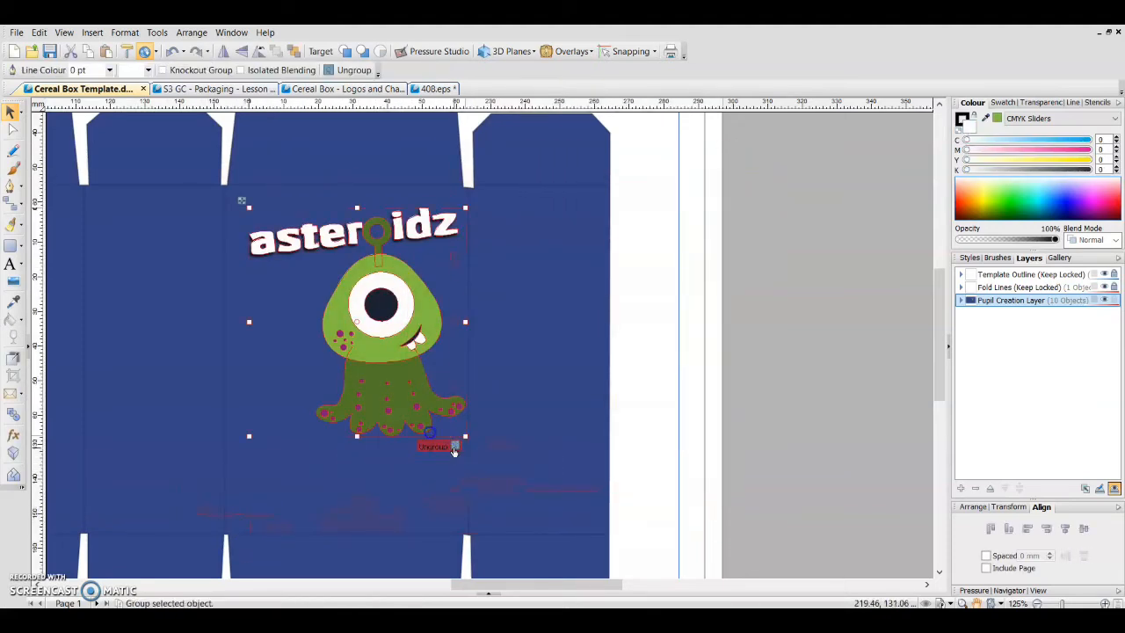
left_click_drag(394, 352, 388, 372)
left_click(774, 322)
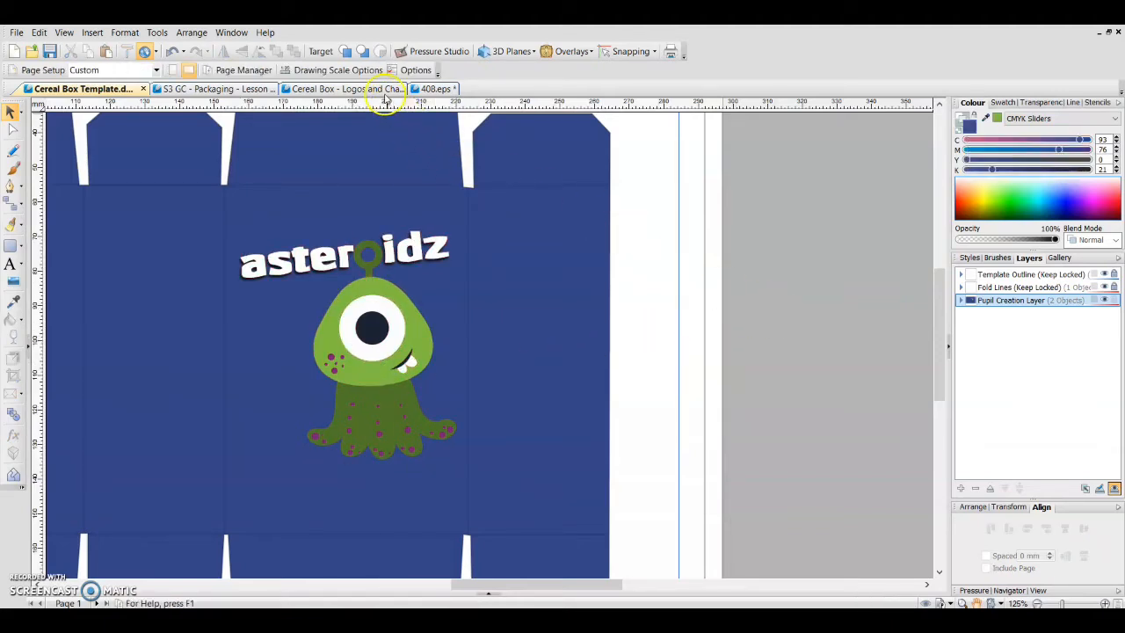
Step: In the S3 GC - Packaging document, recolour the bowl with the character's green at 67% opacity
left_click(249, 91)
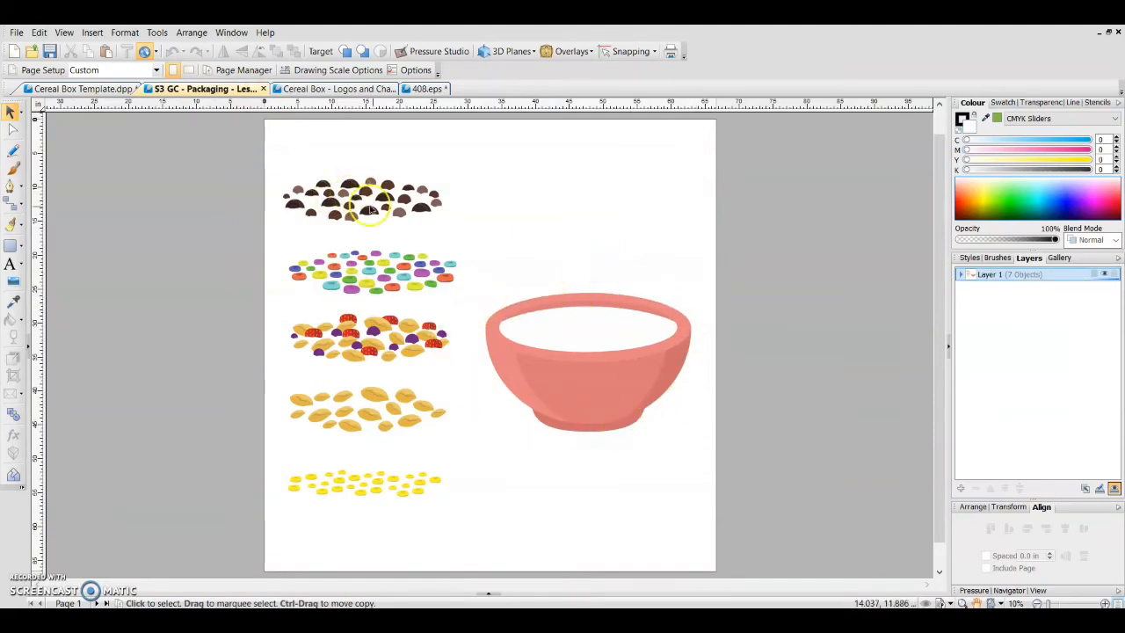
left_click(577, 380)
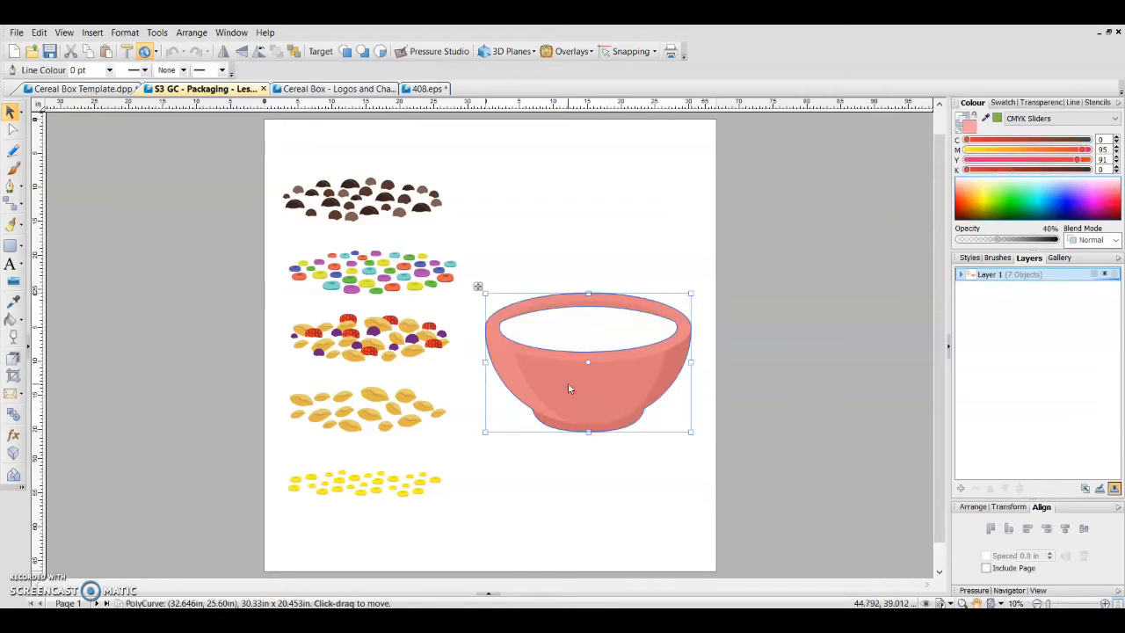
left_click(973, 215)
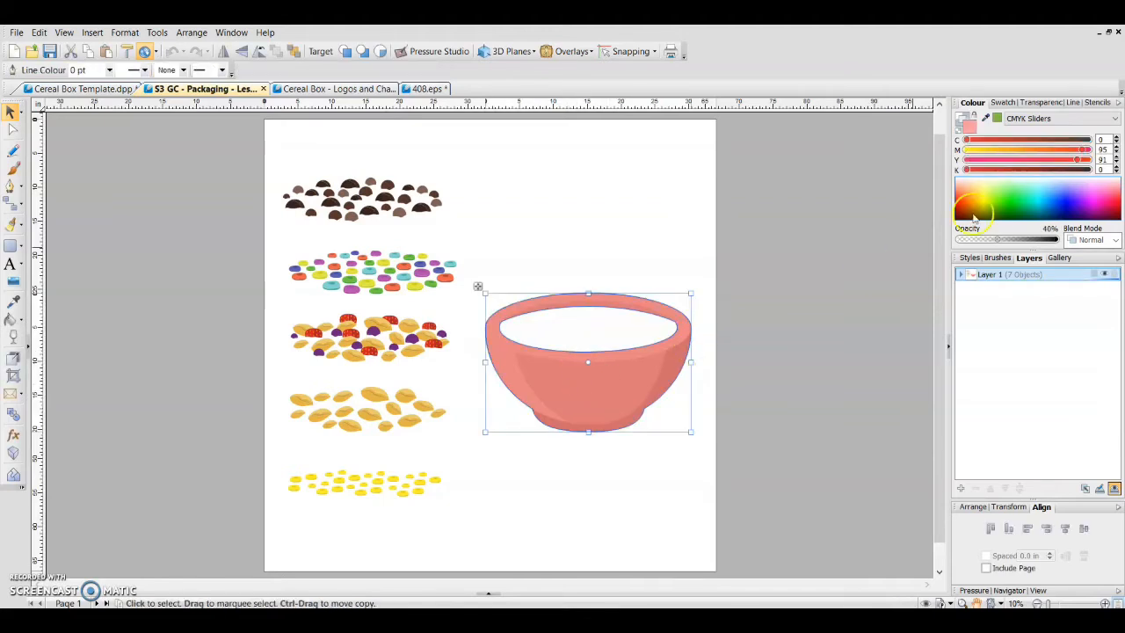
left_click(1002, 125)
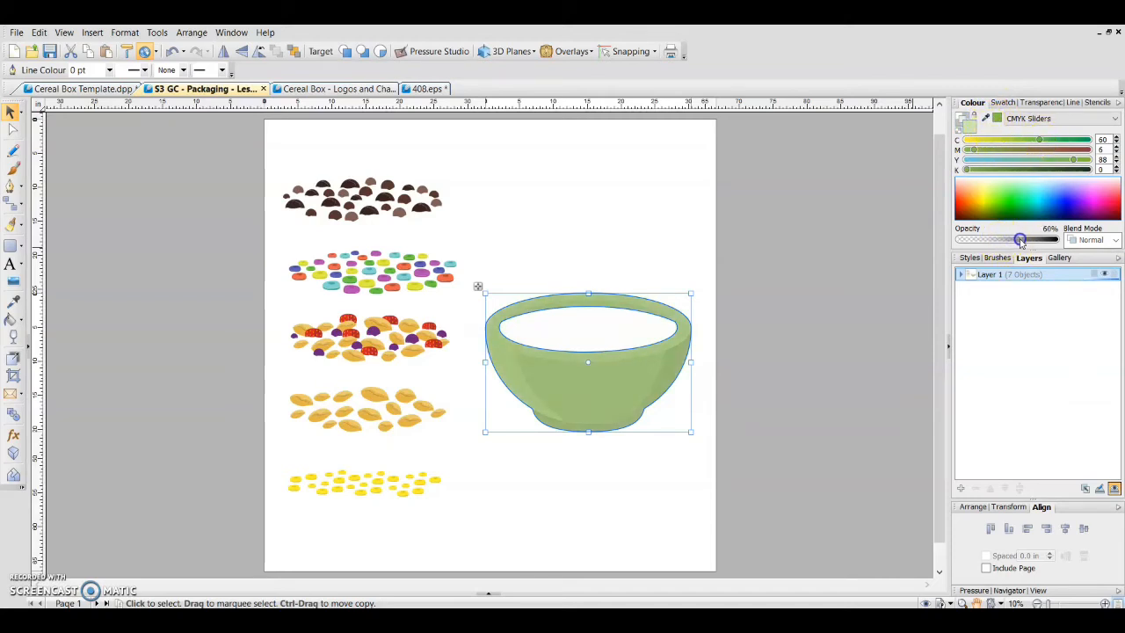
left_click(844, 330)
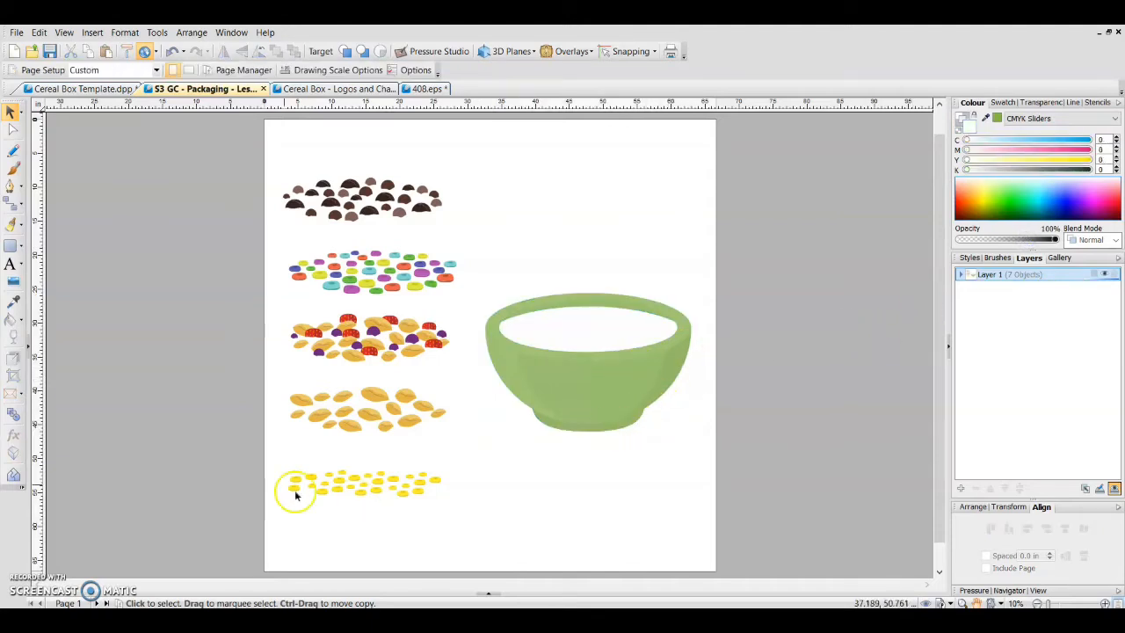
Step: Move the multicoloured cereal hoops into the green bowl and group them with all the bowl's parts
left_click(336, 275)
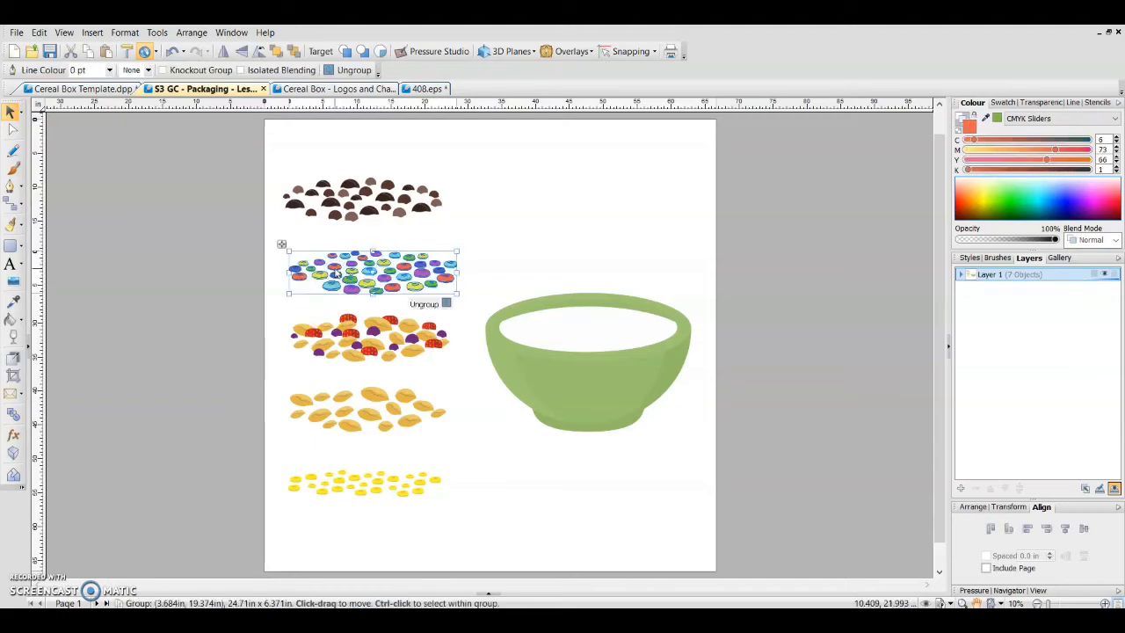
left_click_drag(336, 275, 550, 333)
left_click(805, 270)
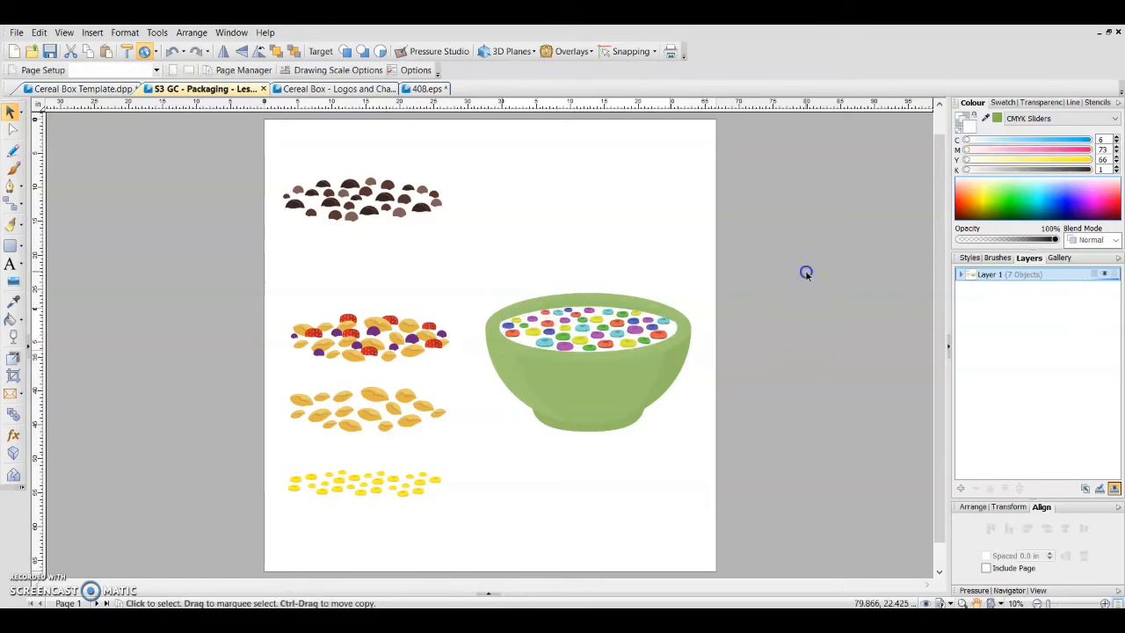
left_click_drag(800, 238, 473, 481)
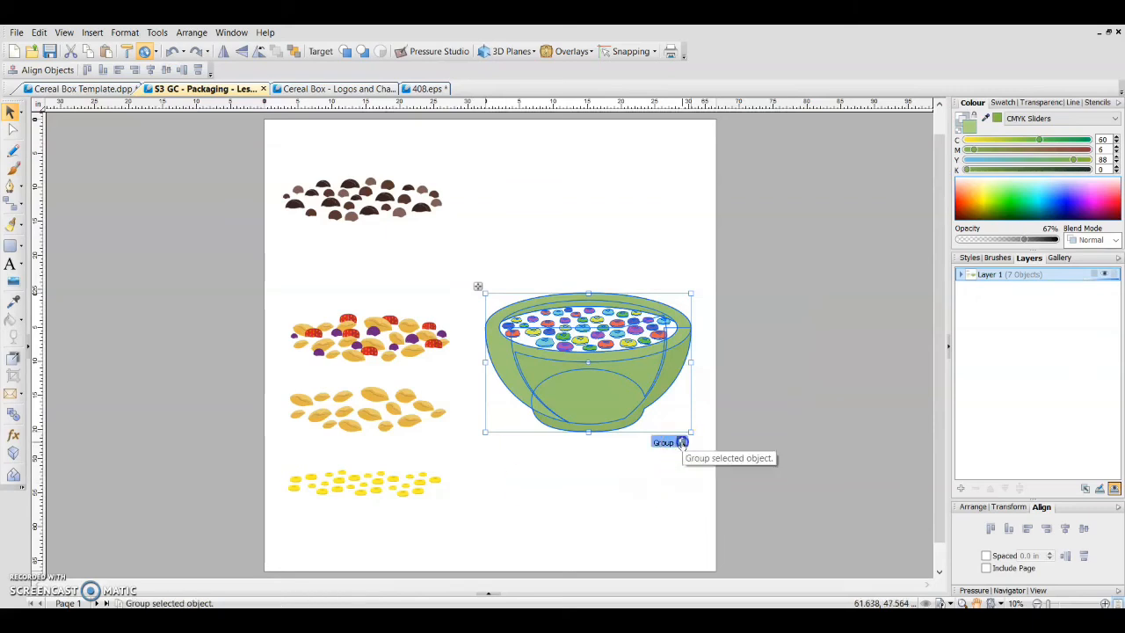
left_click(680, 442)
left_click(744, 408)
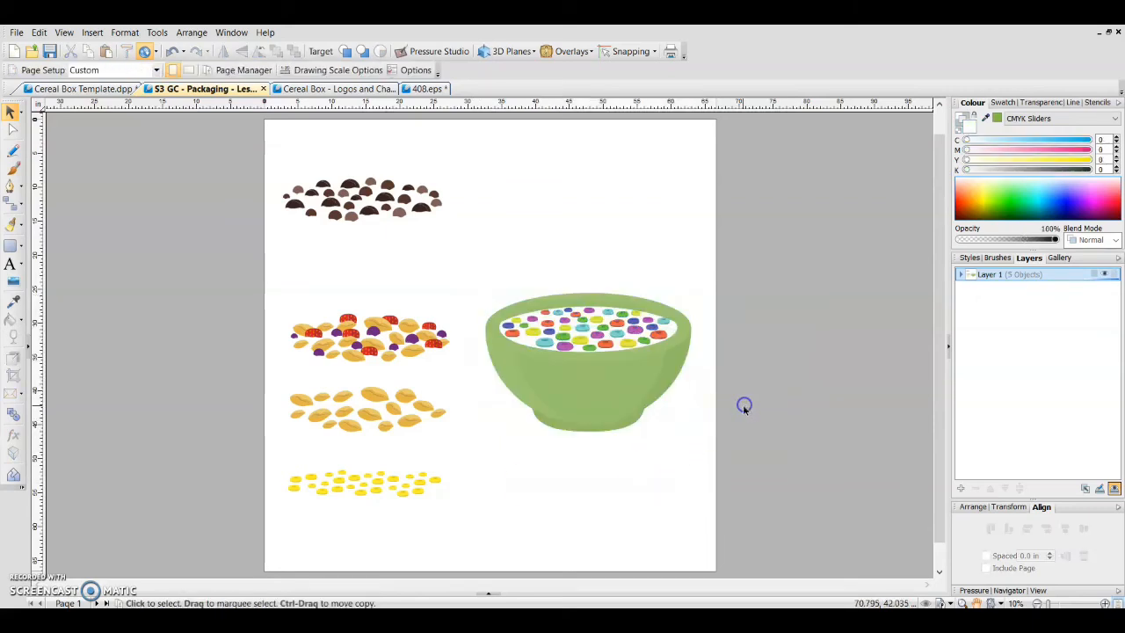
Step: Copy the filled cereal bowl group and paste it into the Cereal Box Template document
left_click(648, 379)
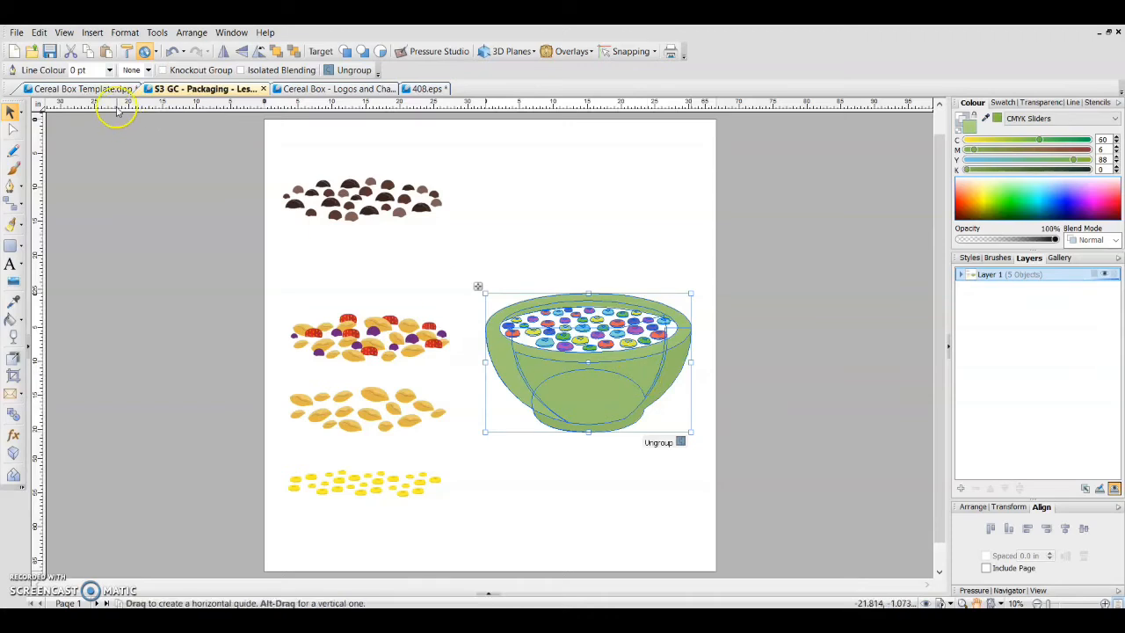
left_click(84, 88)
left_click(767, 238)
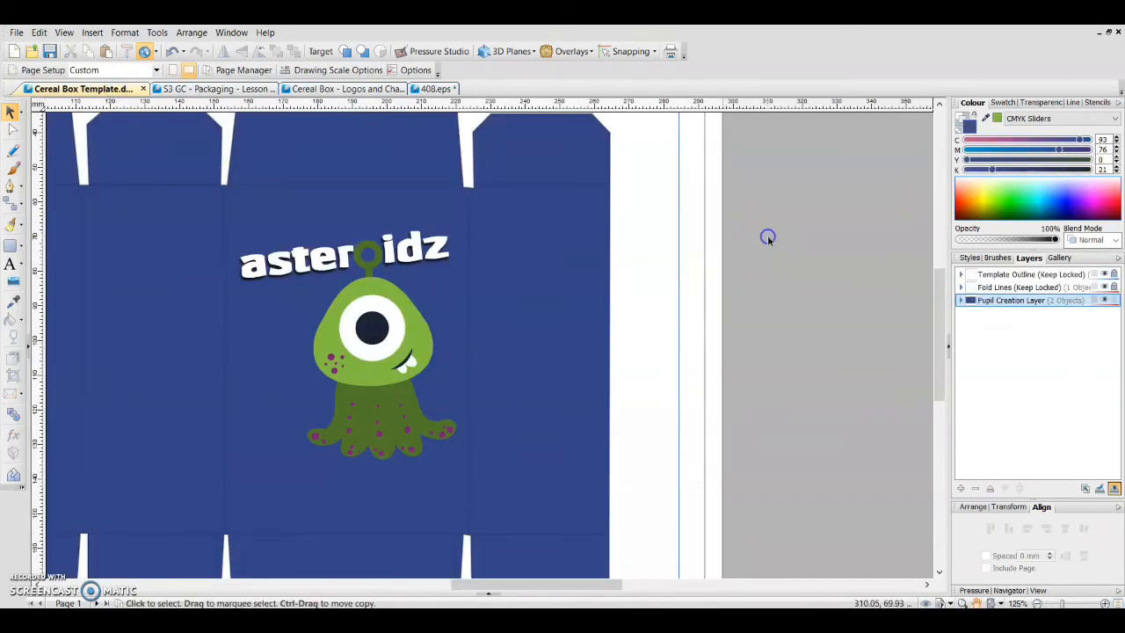
key("ctrl+v")
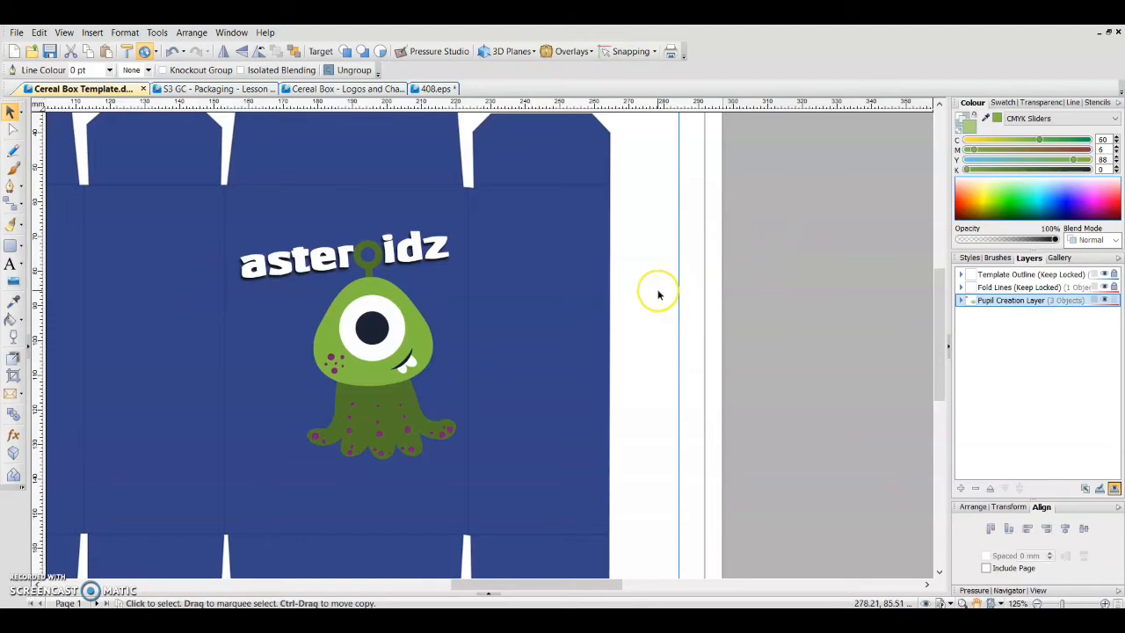
scroll(658, 294, "down", 6)
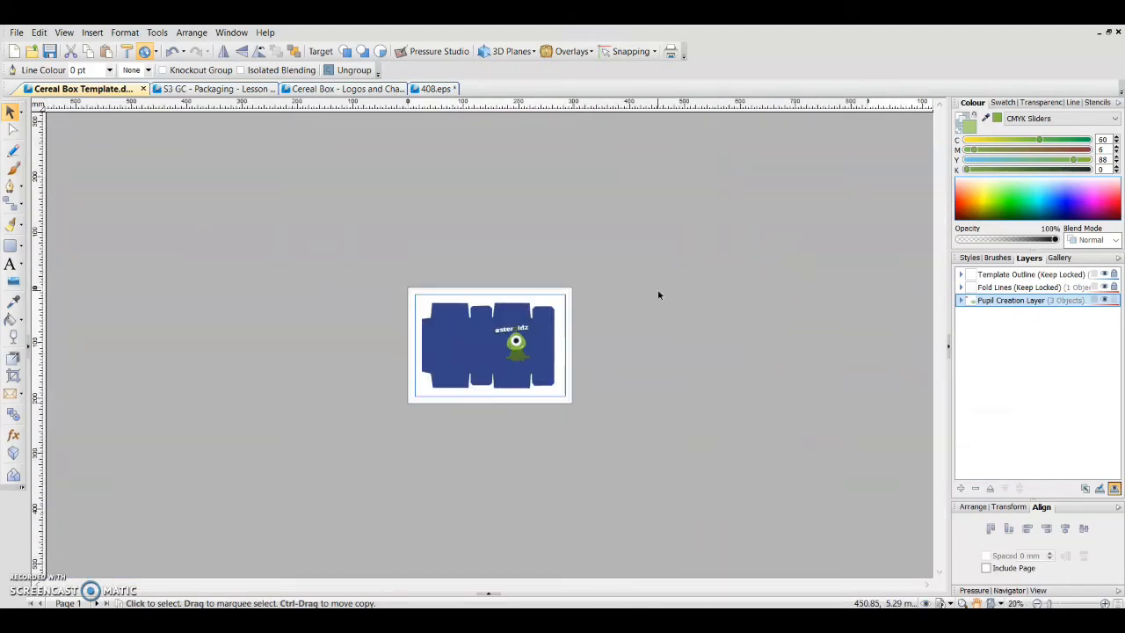
scroll(658, 294, "down", 2)
left_click_drag(835, 549, 837, 547)
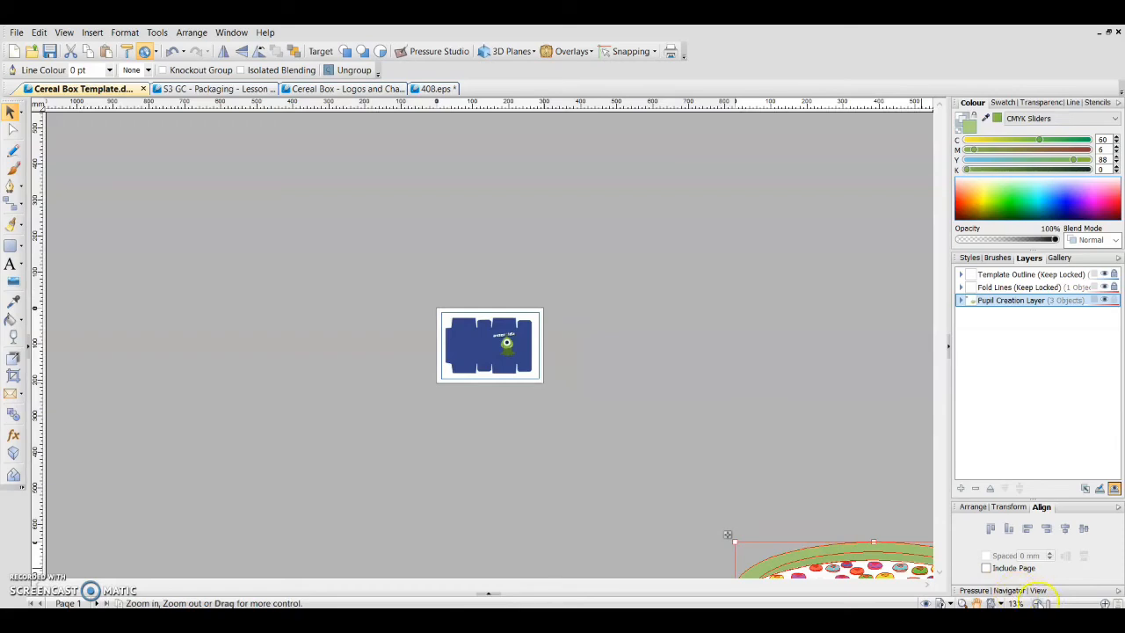
Step: Move the bowl onto the box net below the character and shrink it to about 158 × 107 mm
left_click_drag(870, 552, 513, 359)
left_click_drag(654, 341, 540, 390)
left_click_drag(529, 434, 517, 370)
scroll(517, 370, "up", 3)
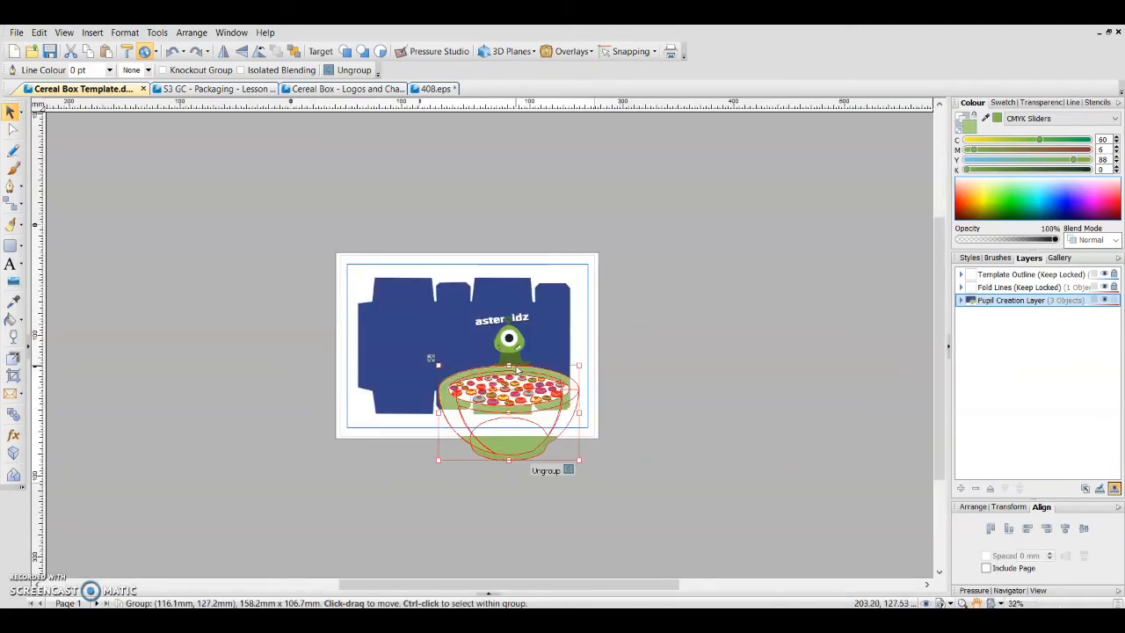
scroll(517, 370, "up", 3)
Step: Shrink the bowl to about 121 × 82 mm and place it over the character's lower body on the front panel
left_click_drag(640, 367, 598, 395)
left_click_drag(530, 452, 557, 423)
left_click(749, 329)
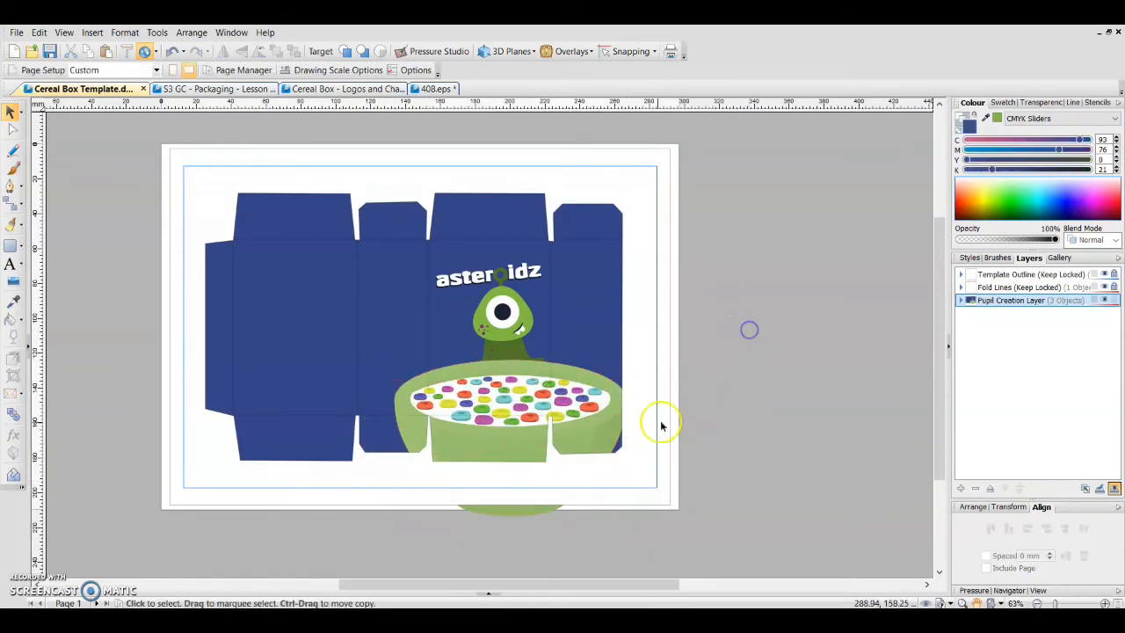
left_click(535, 394)
mouse_move(625, 360)
left_mouse_down()
mouse_move(603, 374)
mouse_move(613, 360)
left_mouse_up()
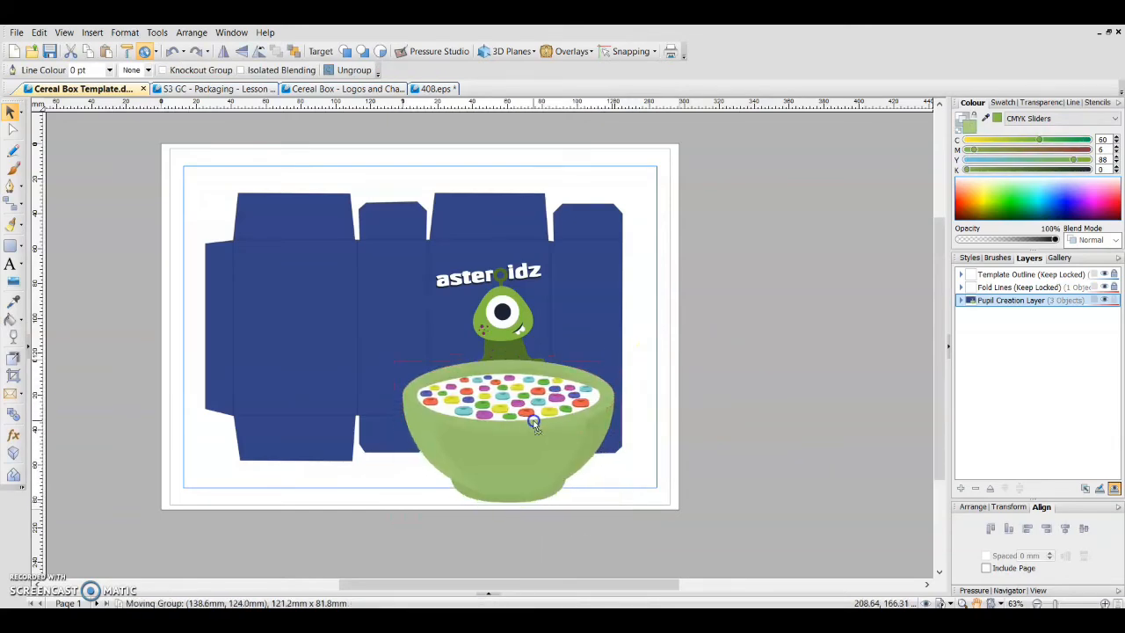
left_click(764, 349)
scroll(550, 378, "up", 2)
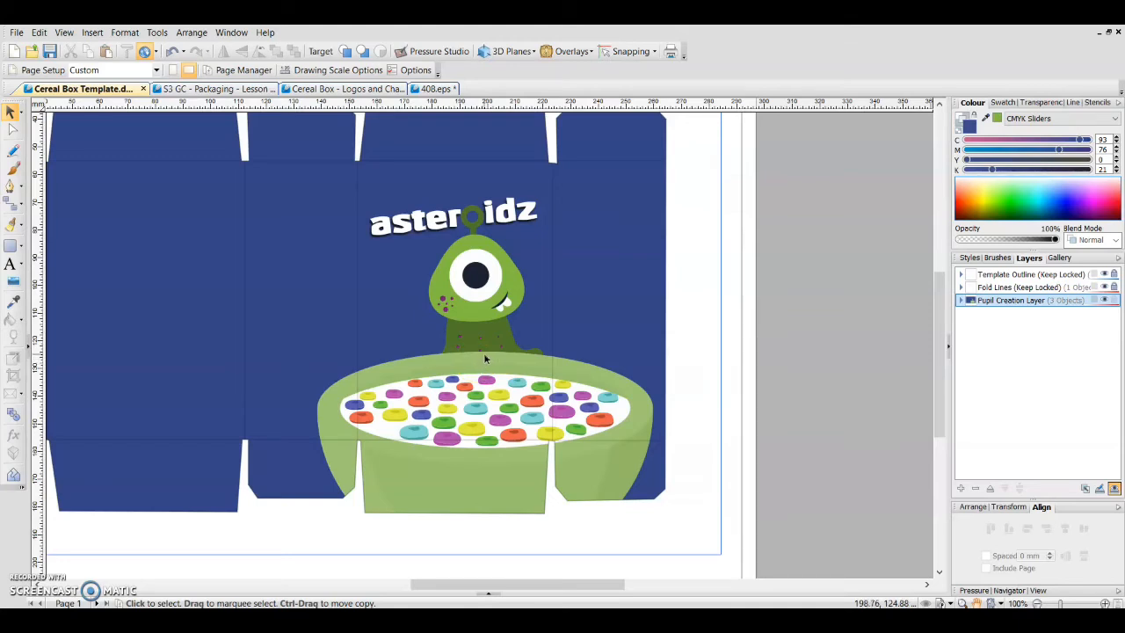
Step: Draw a circle about 38 mm across, filled with the character's green, on the narrow side panel beside the front panel
left_click(22, 249)
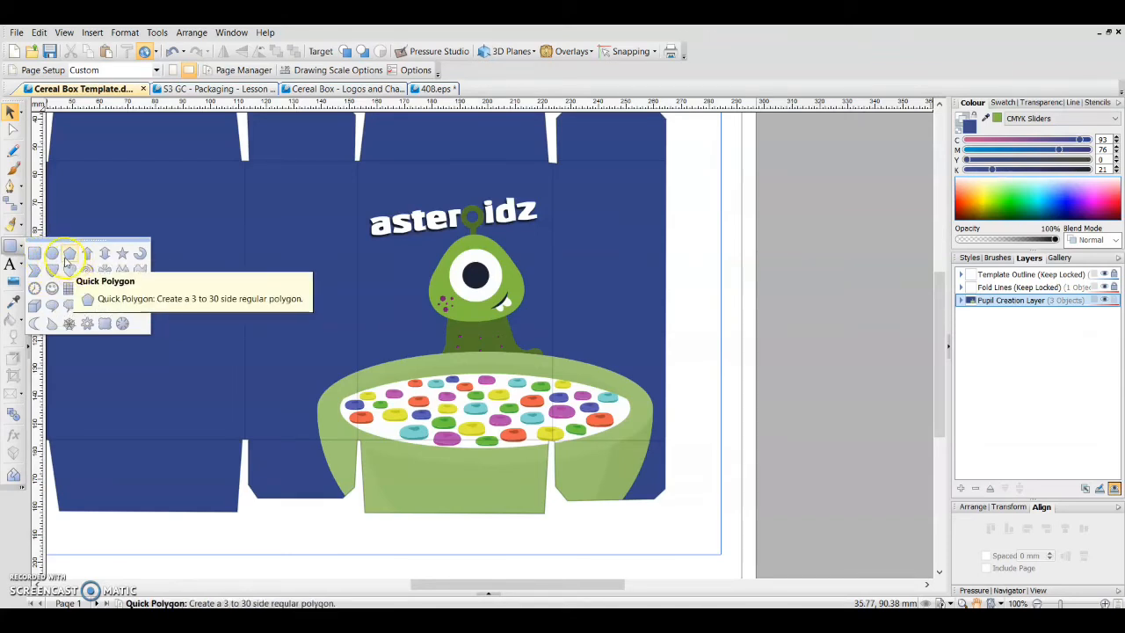
left_click(53, 260)
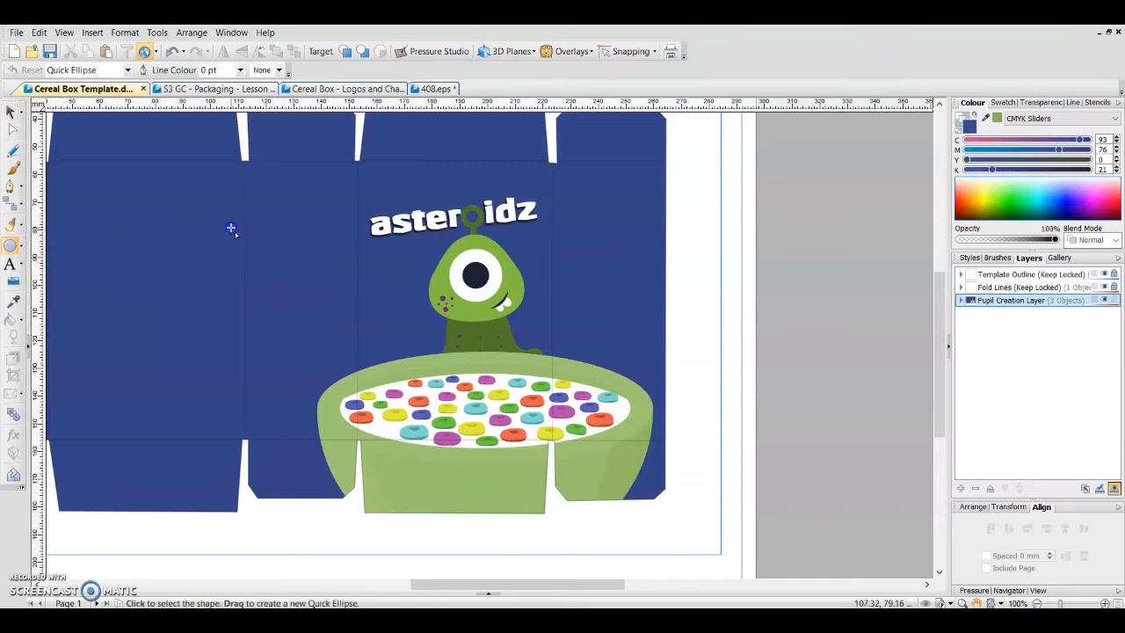
left_click_drag(233, 227, 337, 334)
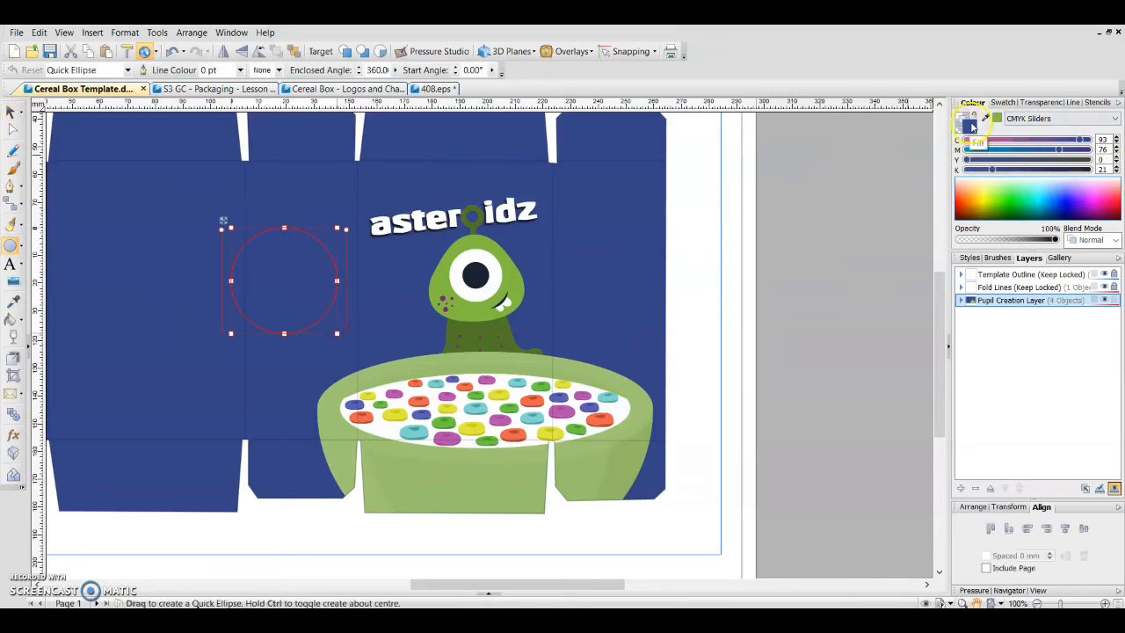
left_click(1002, 124)
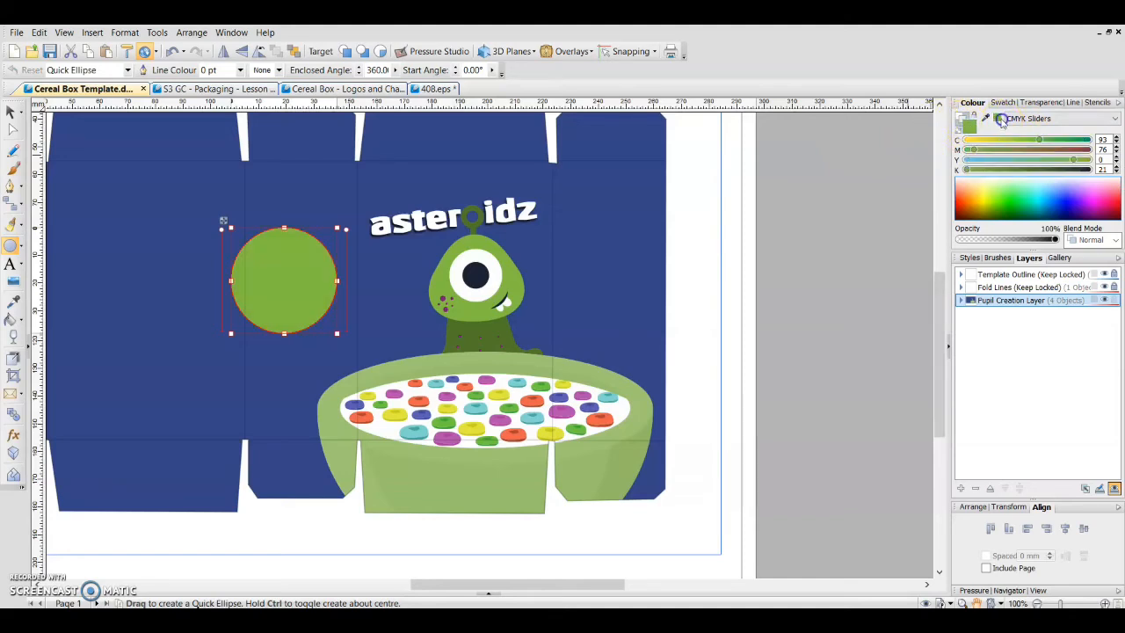
left_click(11, 111)
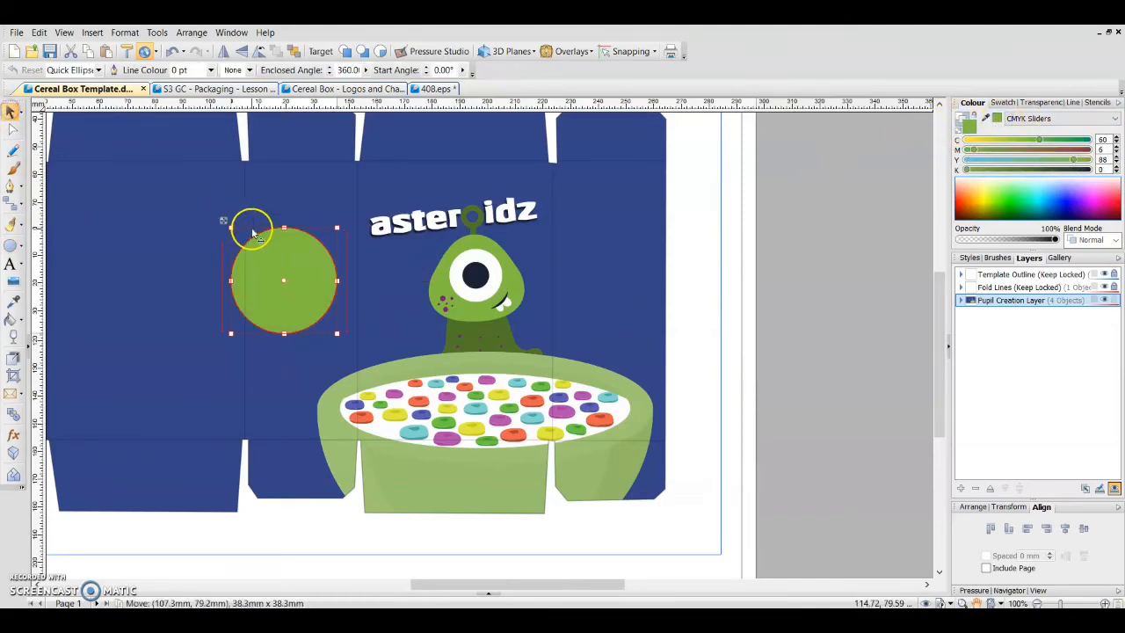
left_click_drag(282, 253, 303, 253)
scroll(268, 233, "up", 1)
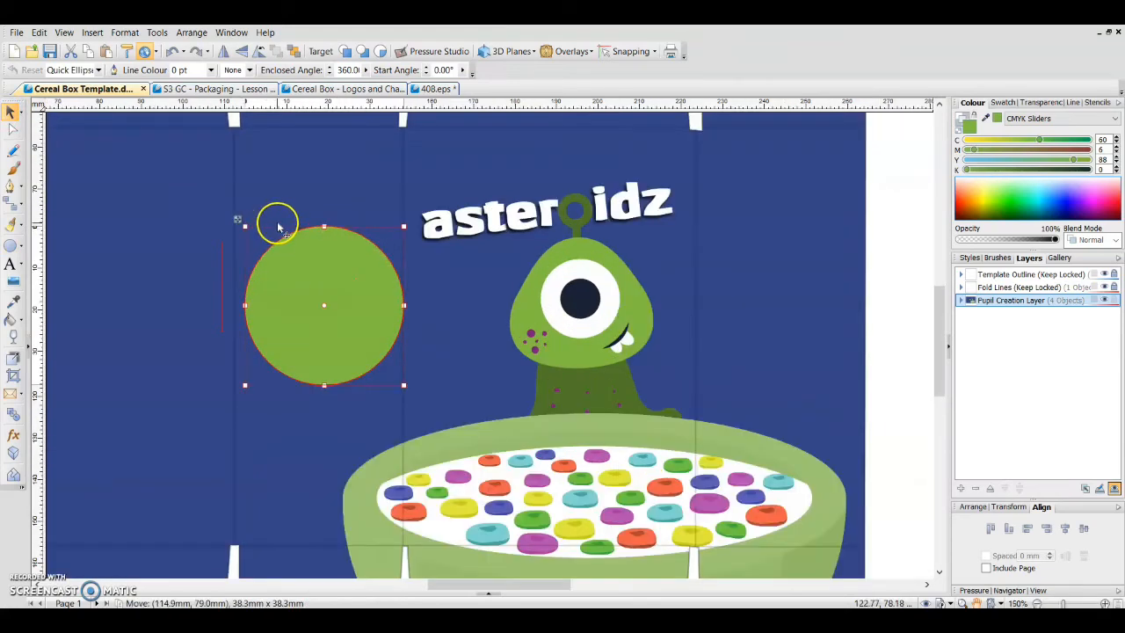
Step: Try adjusting the green circle's enclosed angle with its shape handle
left_click(11, 132)
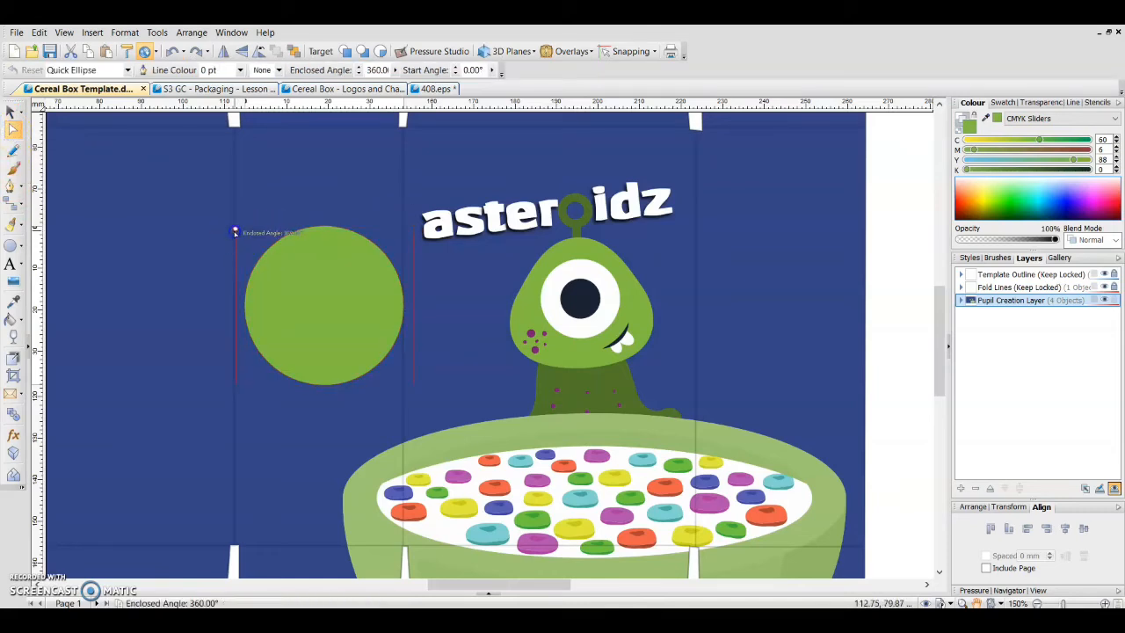
left_click_drag(233, 231, 274, 227)
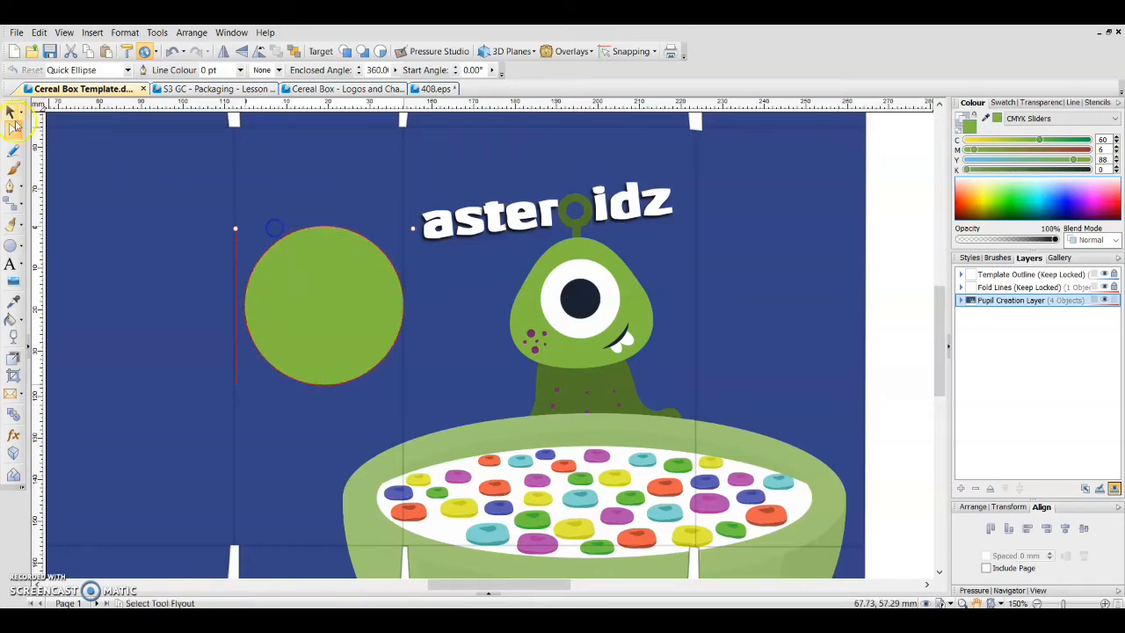
left_click(9, 112)
Step: Duplicate the green circle in place and lighten the copy with a 45% tint
left_click(343, 255)
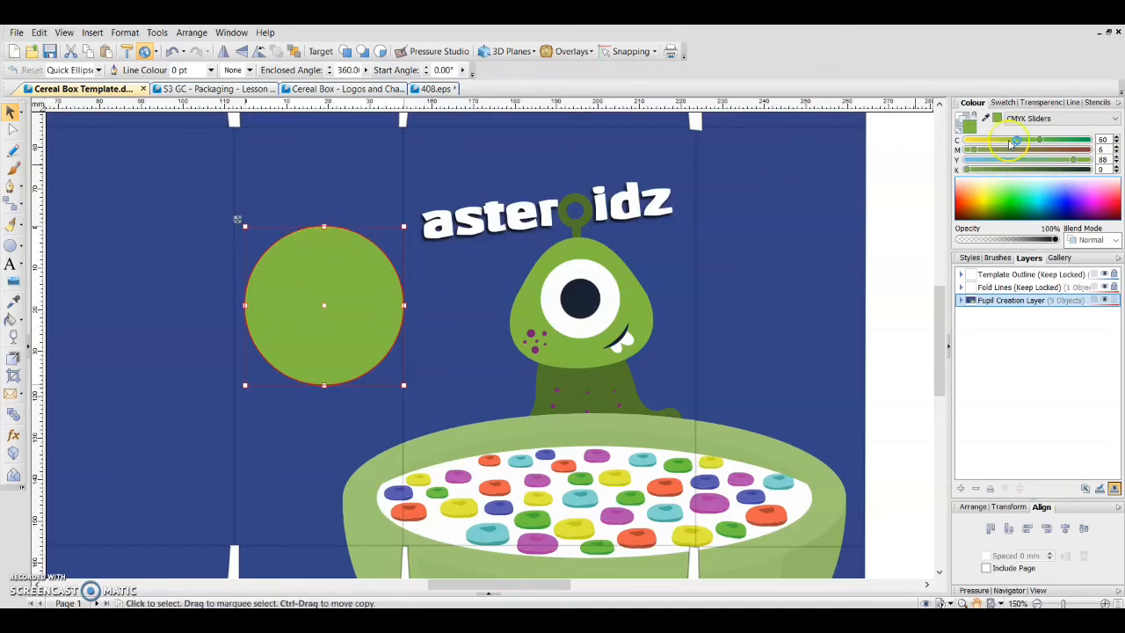
left_click(1028, 118)
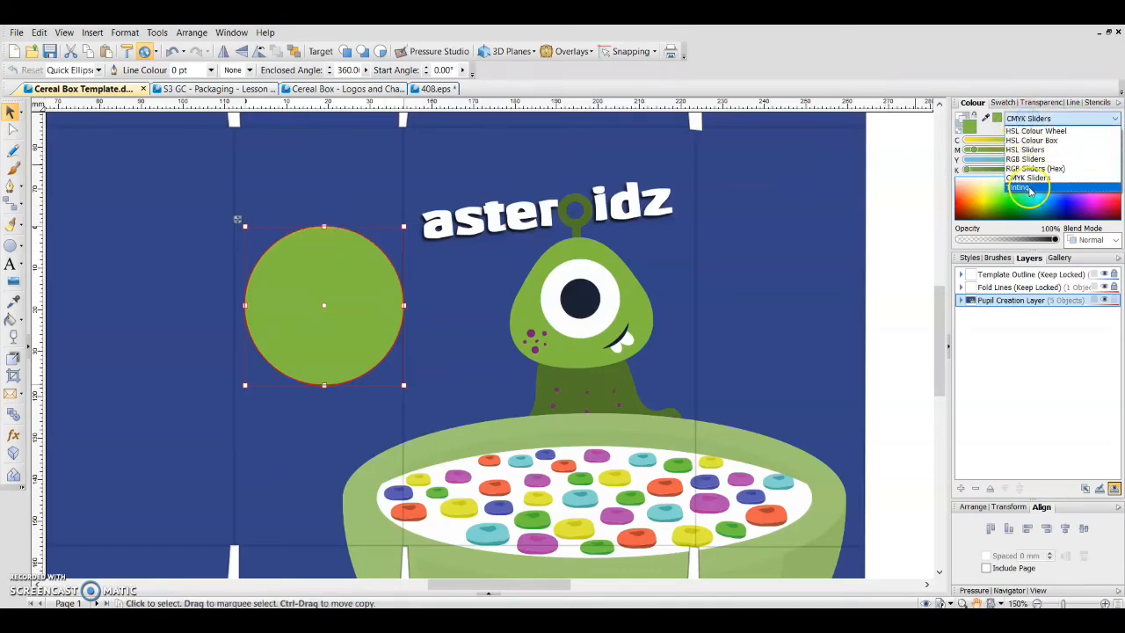
left_click(1031, 190)
left_click_drag(1026, 139, 1056, 141)
Step: Reduce the lighter circle to a pie wedge with an enclosed angle of about 47°
left_click(12, 129)
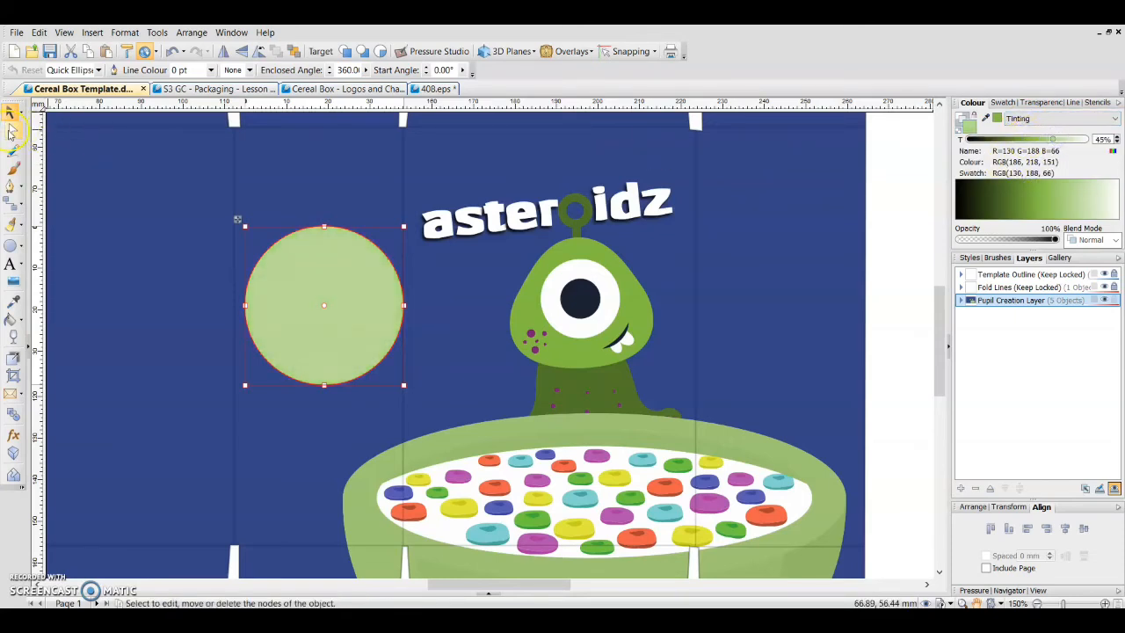
left_click(222, 224)
left_click_drag(237, 227, 258, 362)
left_click(10, 111)
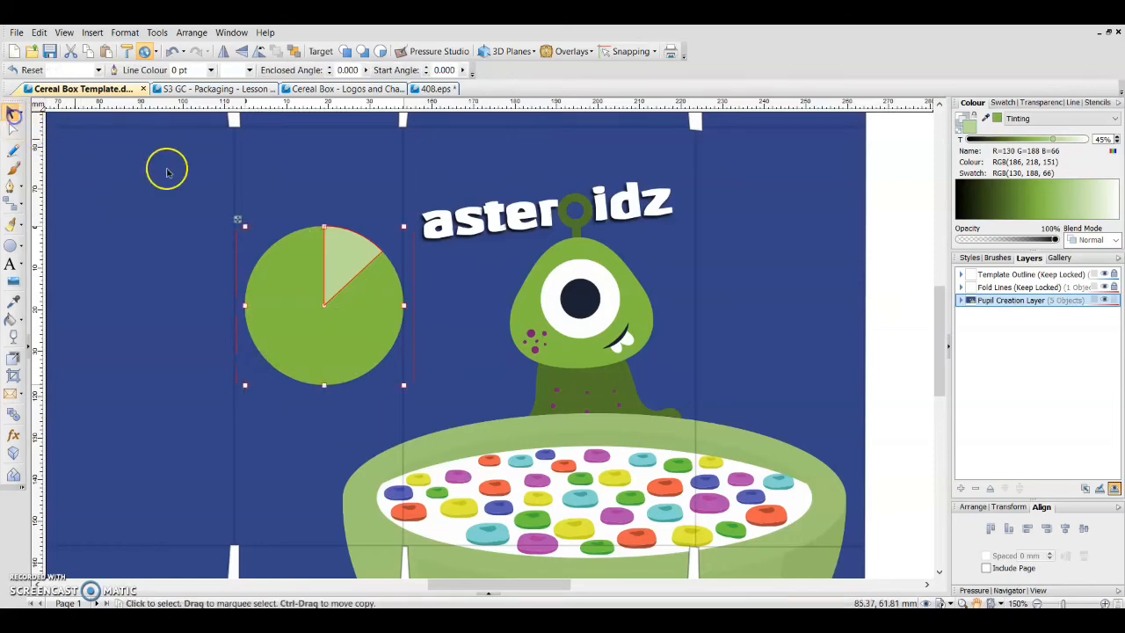
scroll(332, 267, "down", 1)
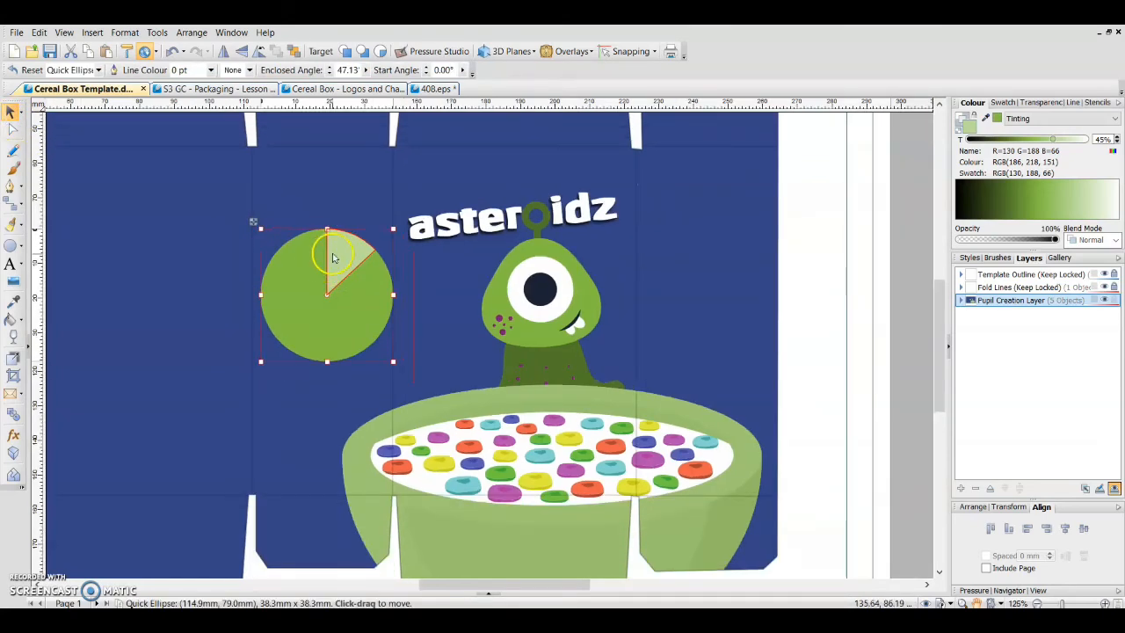
Step: Group the wedge with the green circle, shrink the group to about 12.6 mm across and place it high on the side panel
left_click(317, 268)
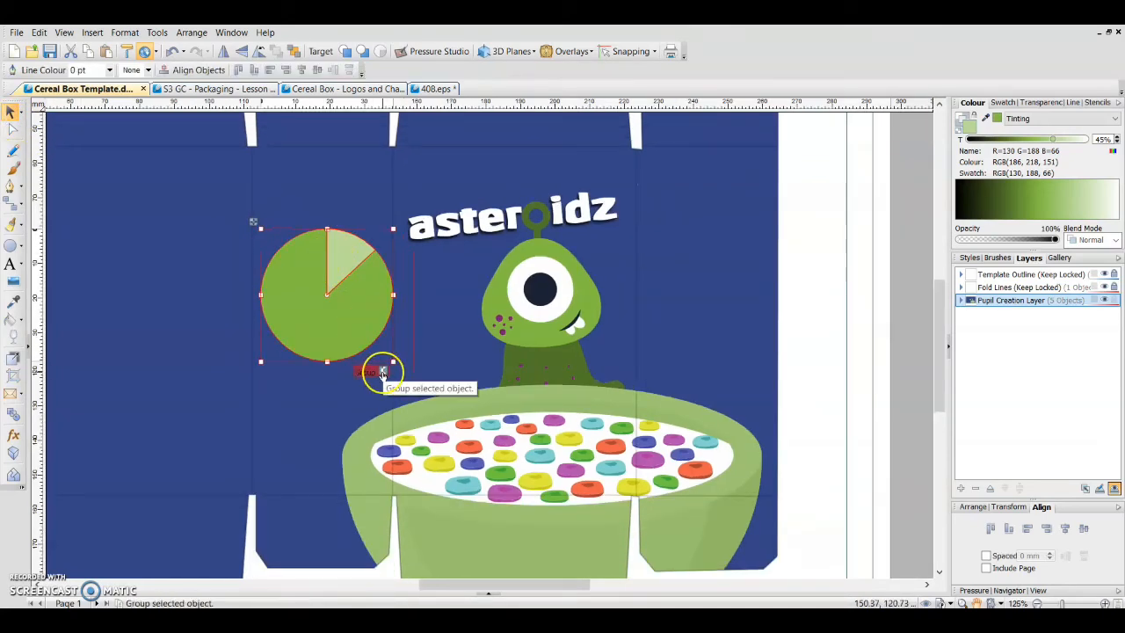
left_click_drag(393, 229, 286, 242)
left_click(325, 287)
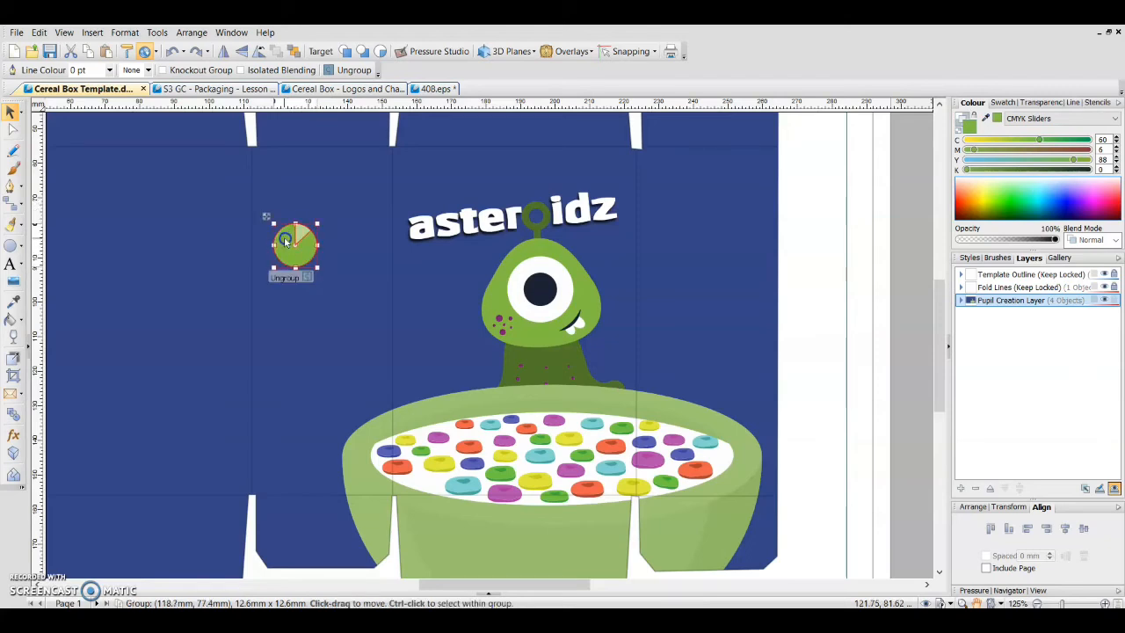
left_click(858, 205)
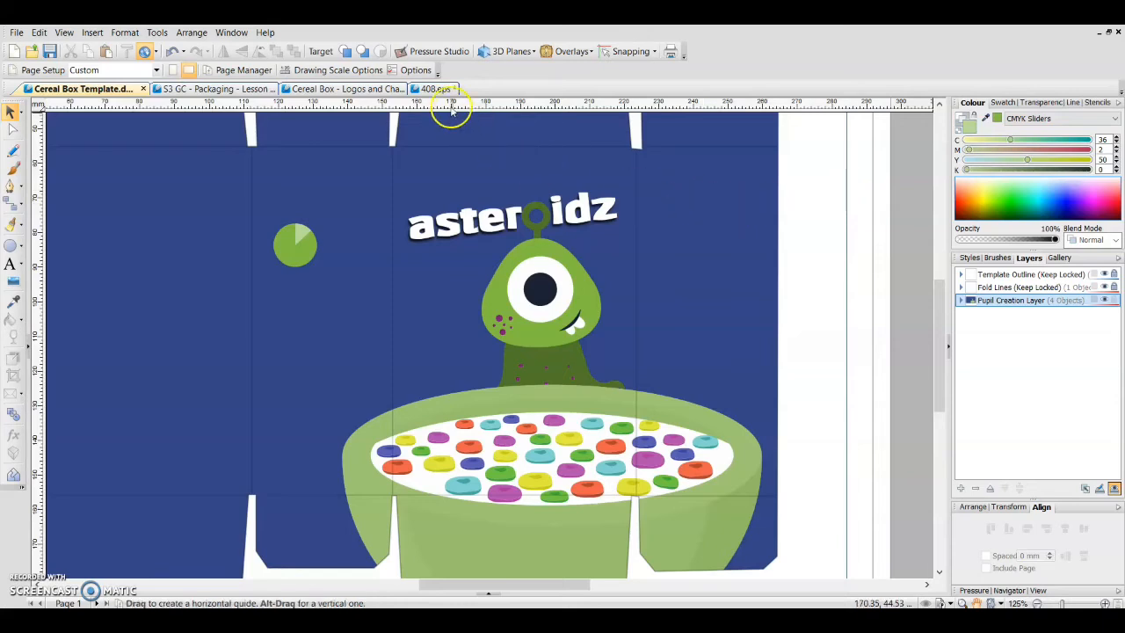
Step: Switch to the 408.eps document and ungroup the large group containing the white stars
left_click(431, 89)
left_click(696, 243)
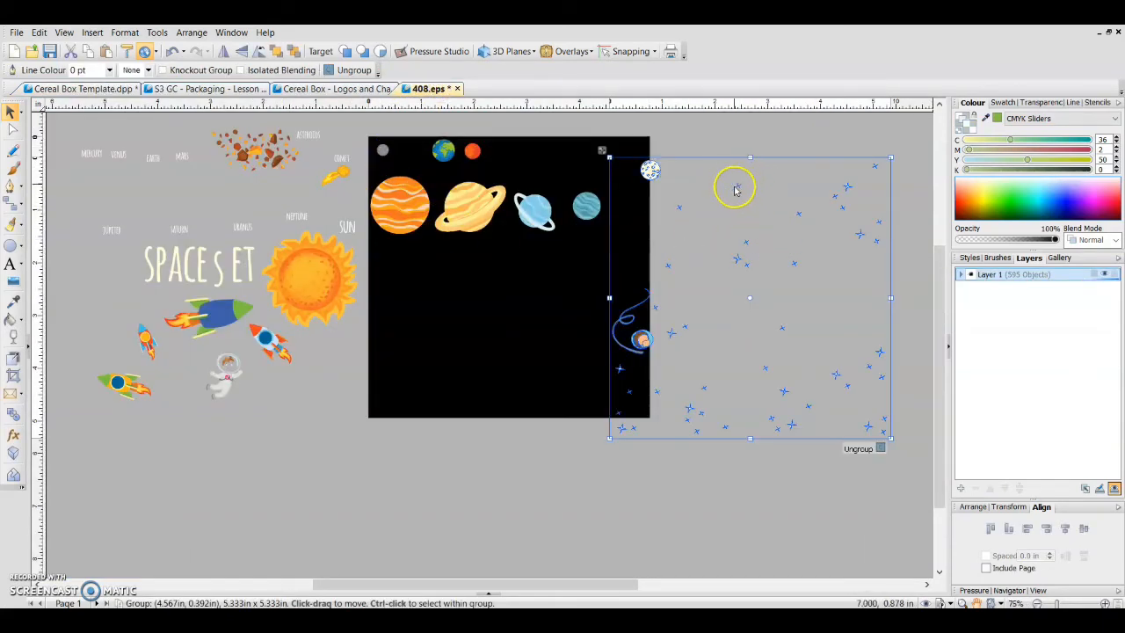
left_click(758, 200)
left_click(739, 181)
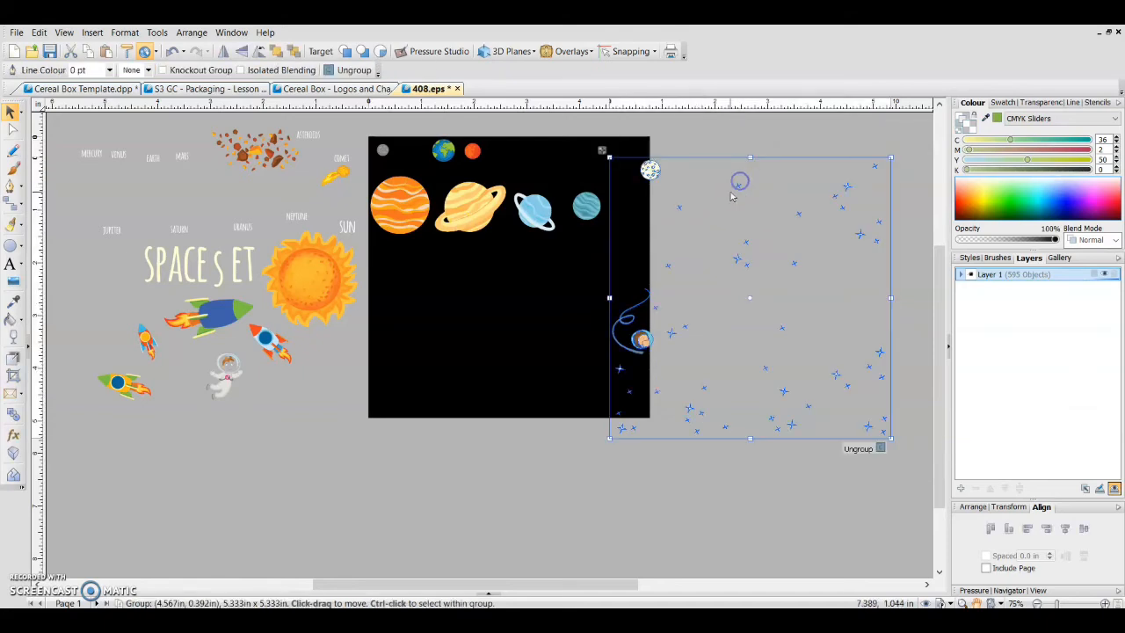
left_click(862, 449)
left_click(811, 470)
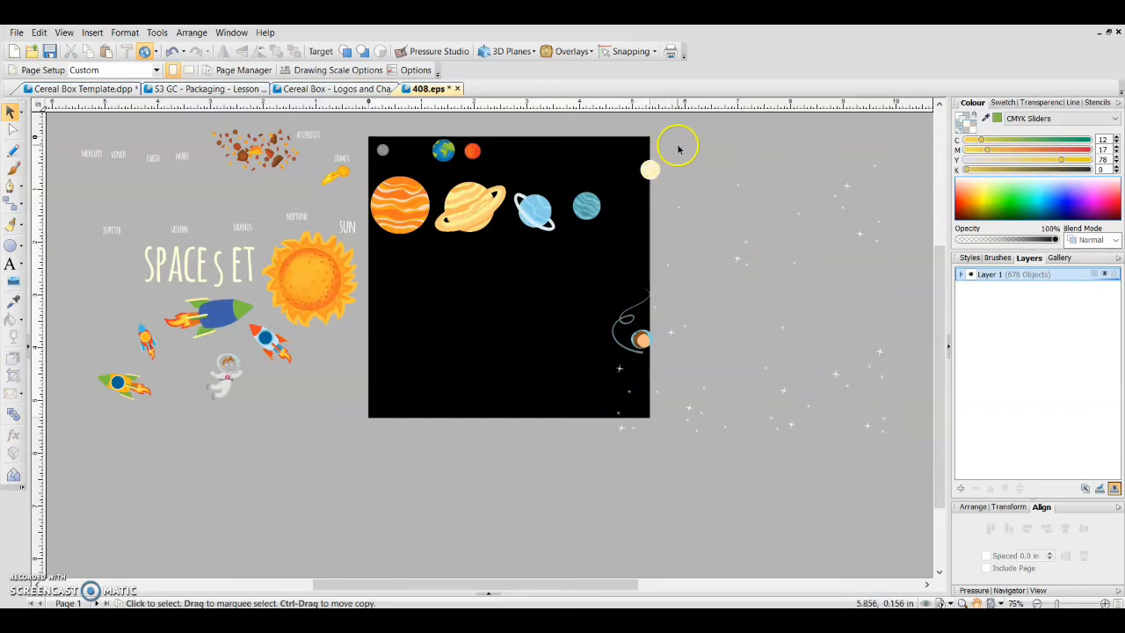
Step: Delete the pale moon, the Earth, and the astronaut head with its trailing cord from the space artwork
left_click_drag(677, 150, 629, 192)
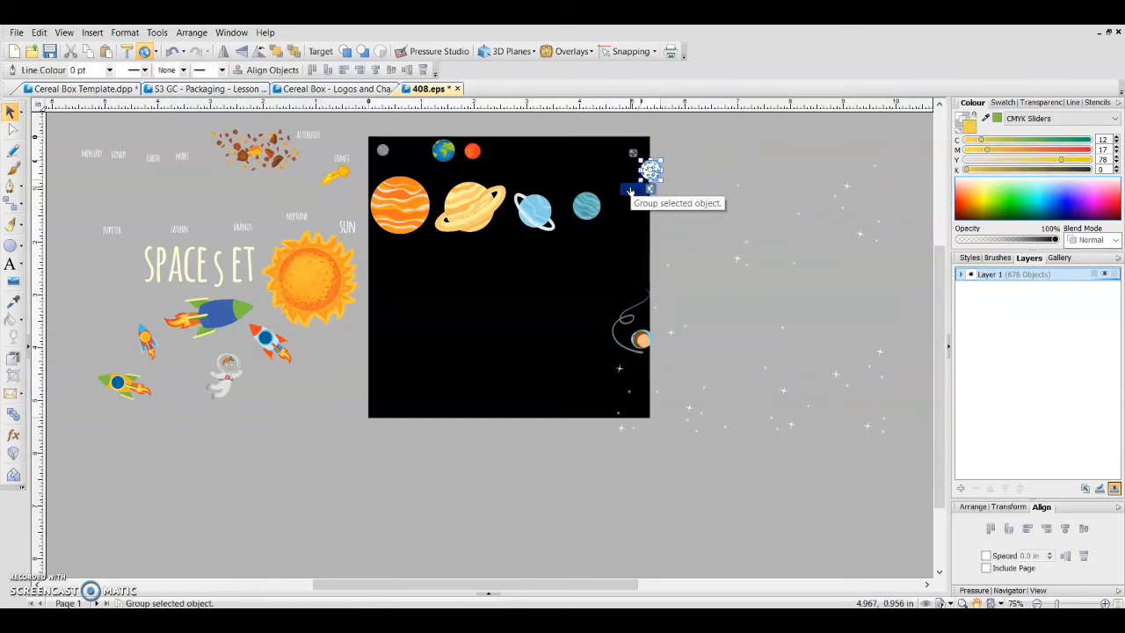
key("Delete")
left_click_drag(661, 283, 659, 367)
key("Delete")
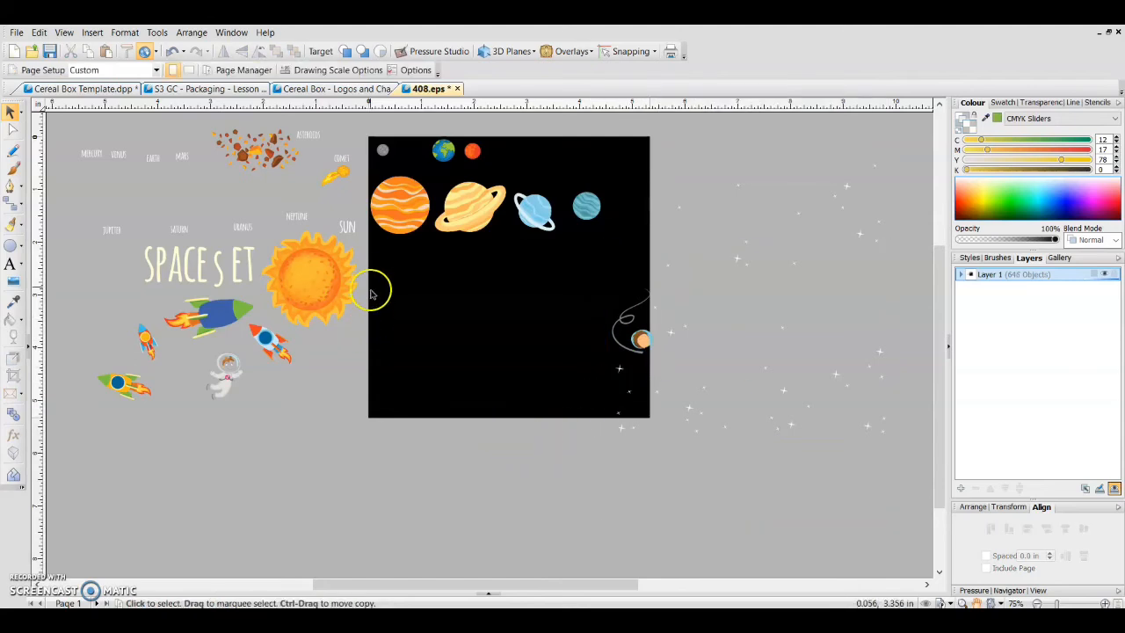
left_click_drag(443, 151, 677, 217)
key("Delete")
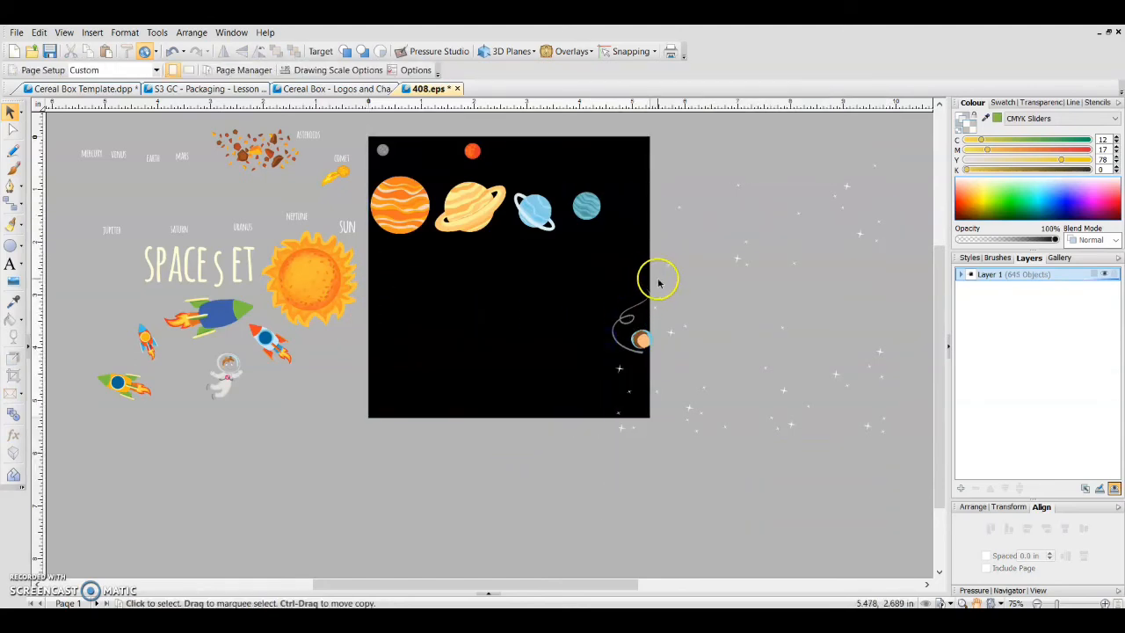
left_click_drag(658, 283, 642, 331)
left_click_drag(597, 362, 599, 360)
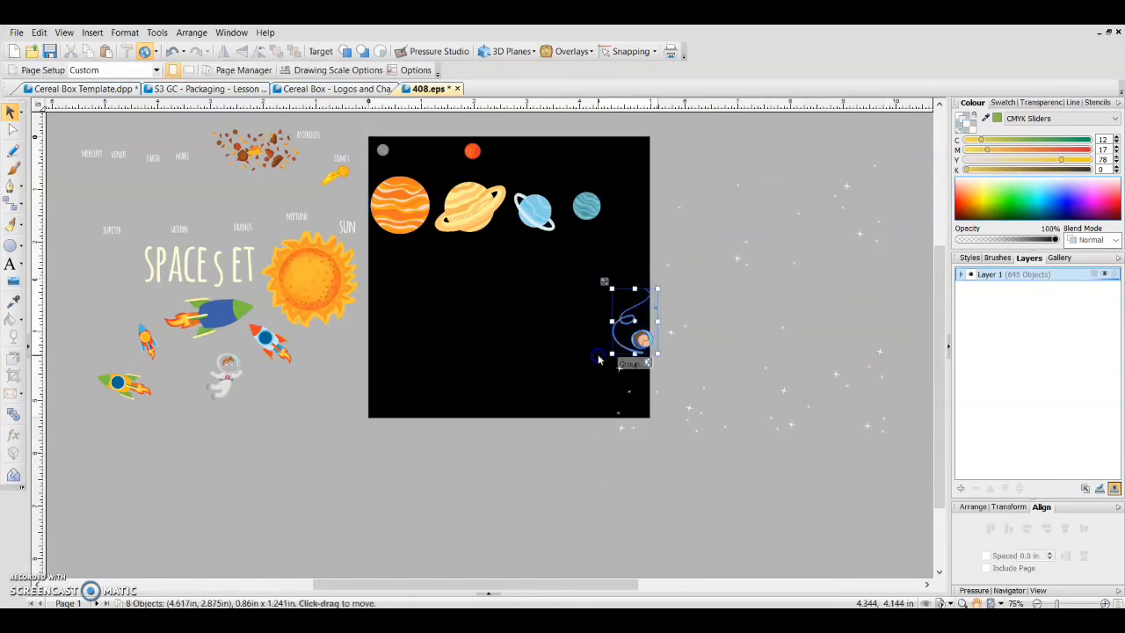
key("Delete")
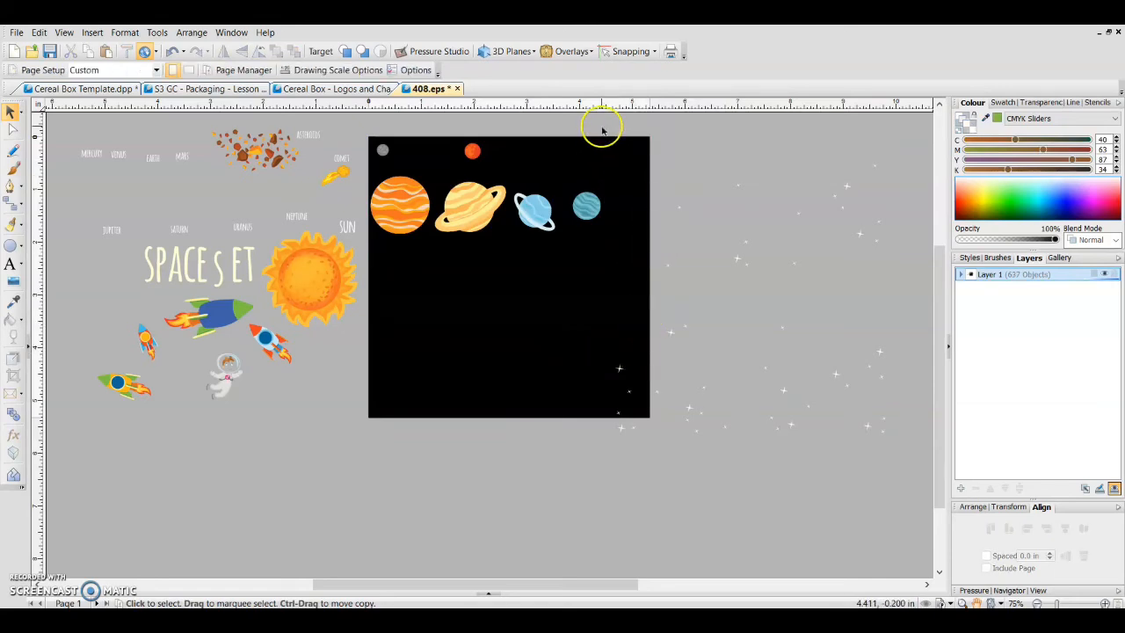
Step: Group the lower cluster of white stars beside and overlapping the black square
left_click_drag(602, 128, 919, 346)
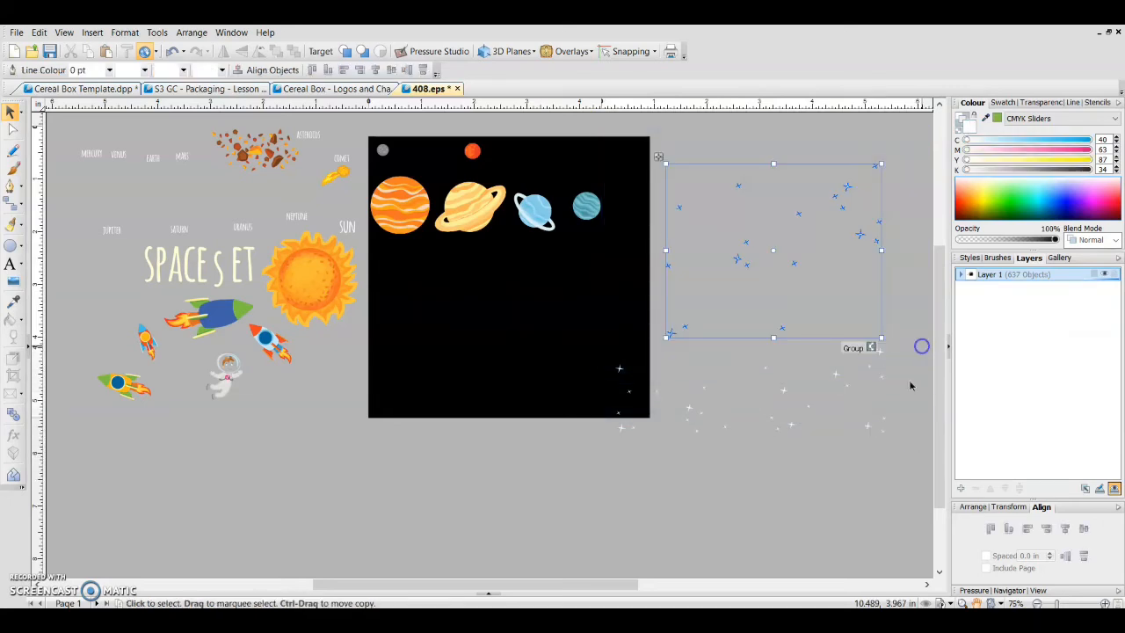
left_click(904, 469)
left_click_drag(905, 474, 579, 303)
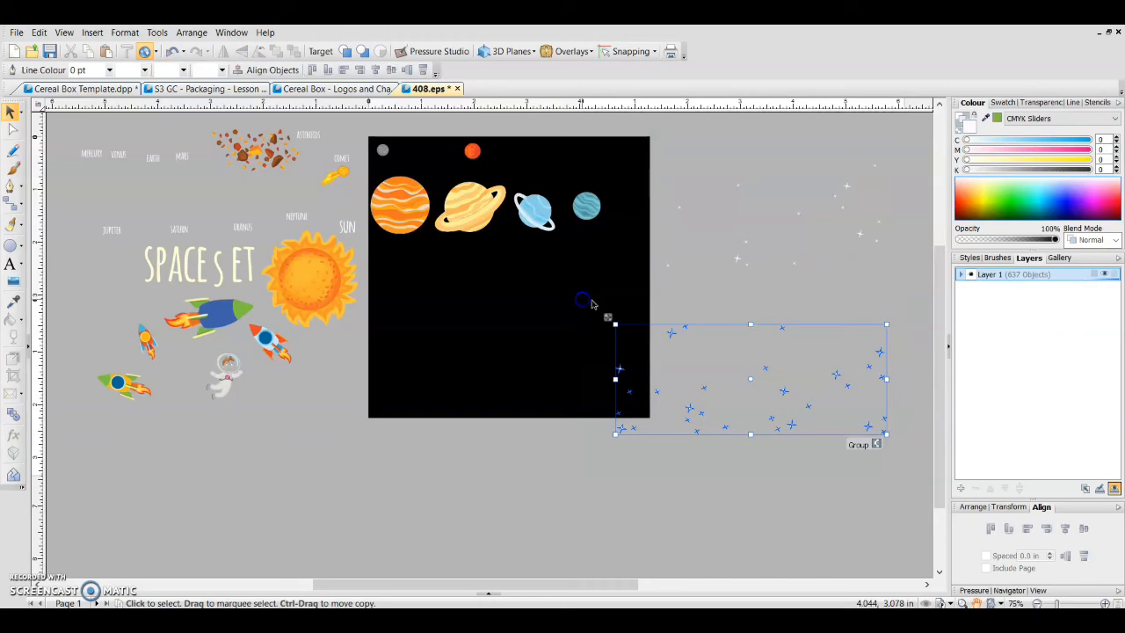
left_click(876, 447)
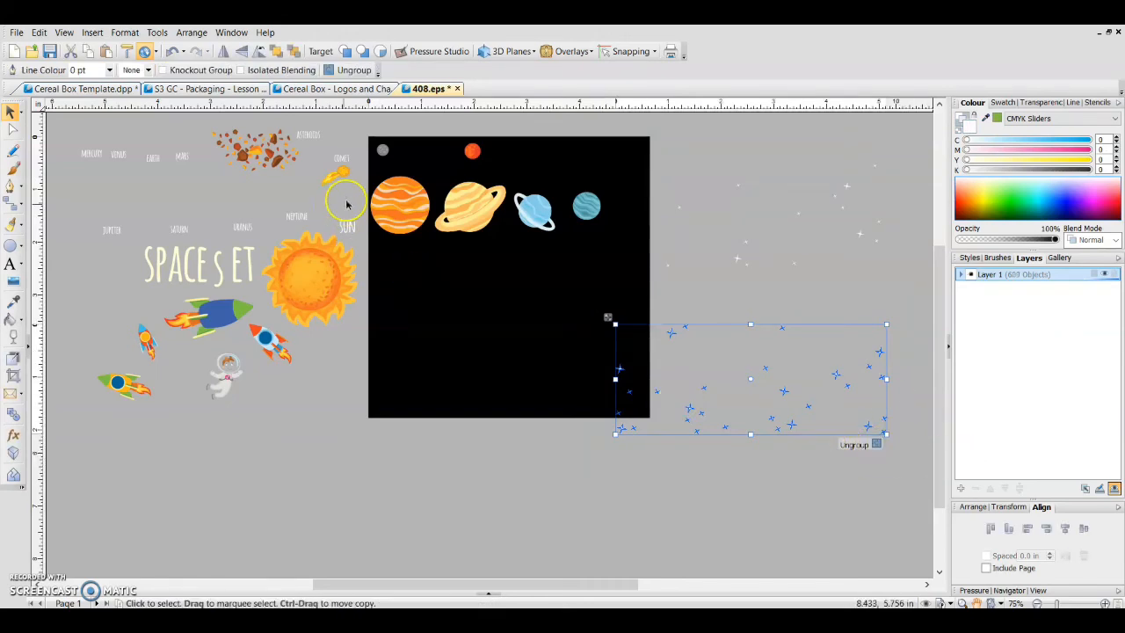
Step: Paste the grouped stars into the Cereal Box Template document and position them across the side and front panels
left_click(128, 92)
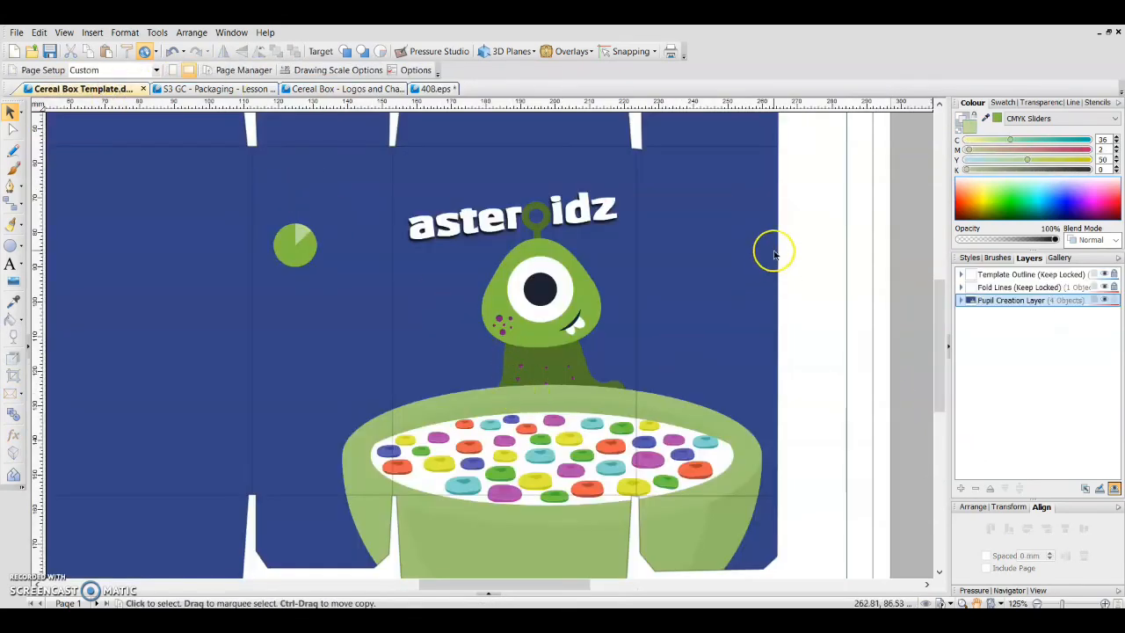
key("ctrl+v")
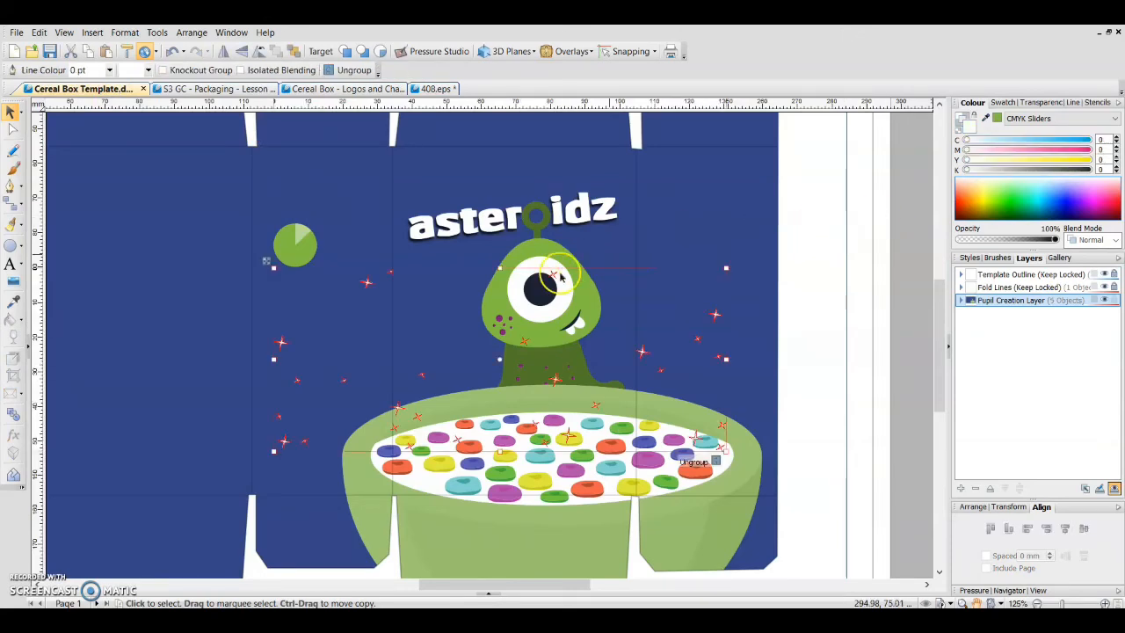
scroll(510, 290, "down", 3)
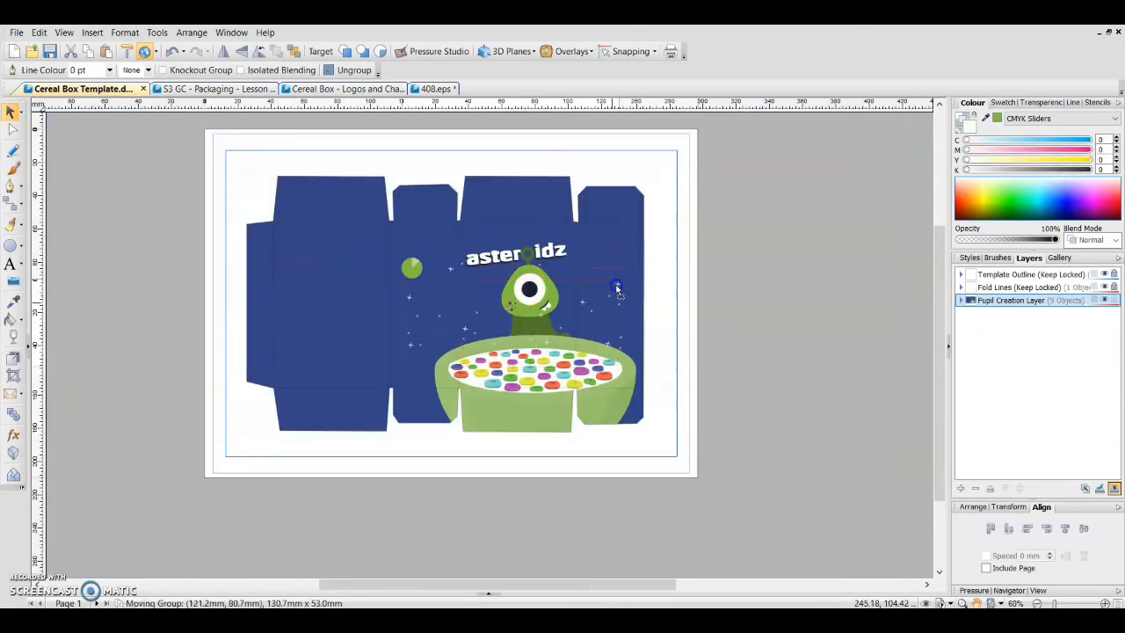
left_click_drag(613, 305, 574, 278)
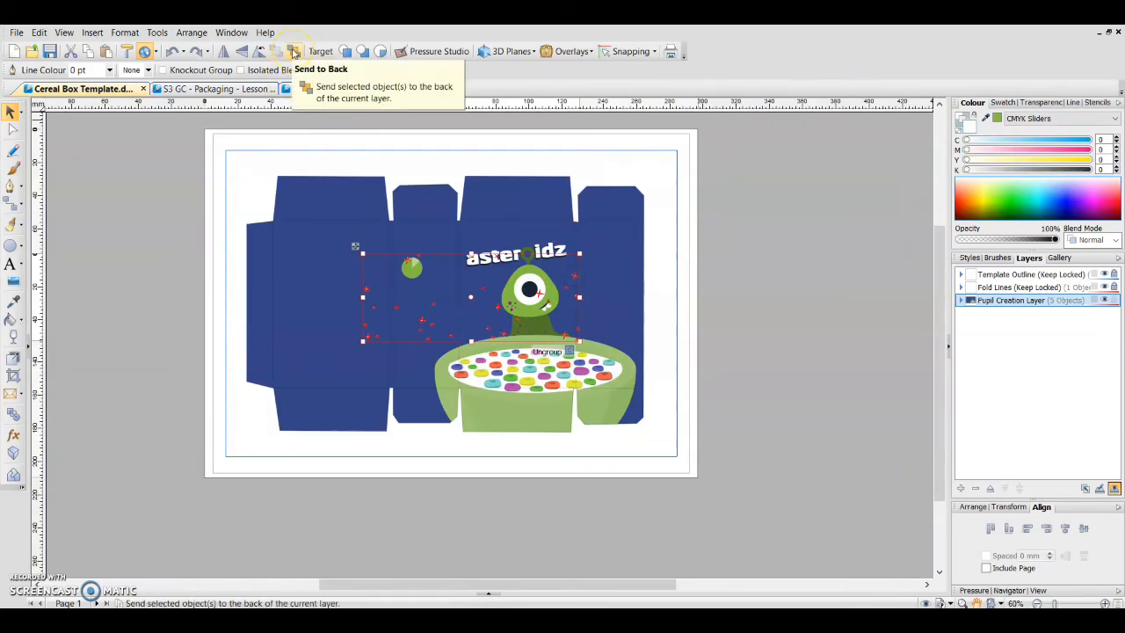
Step: Order the star group behind the other artwork, one level above the blue background
left_click(192, 32)
mouse_move(230, 111)
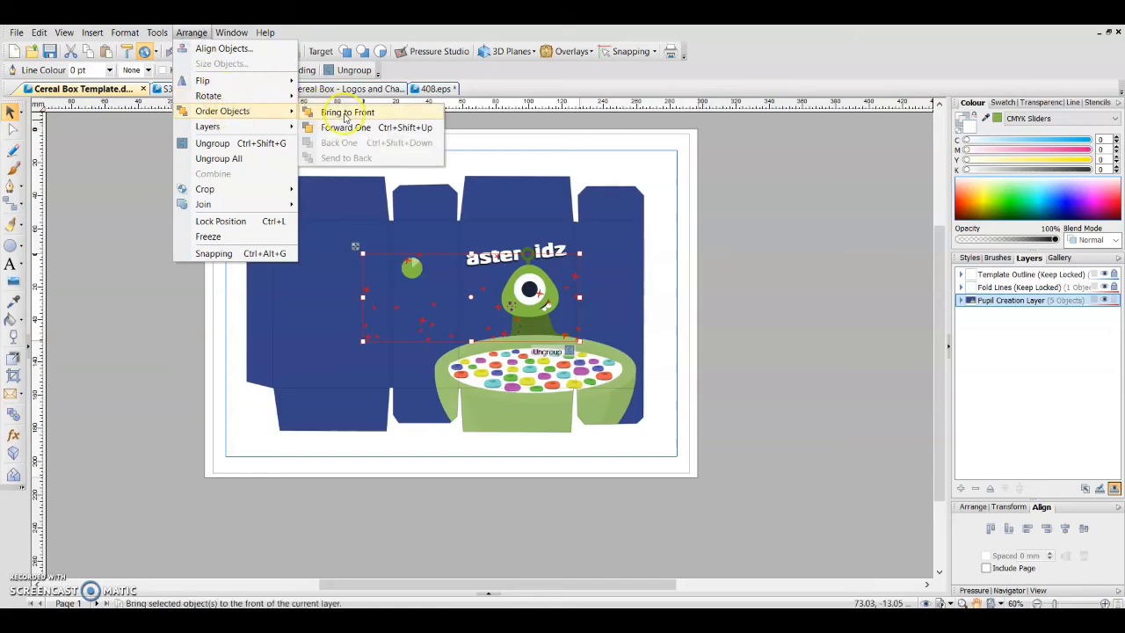
left_click(347, 127)
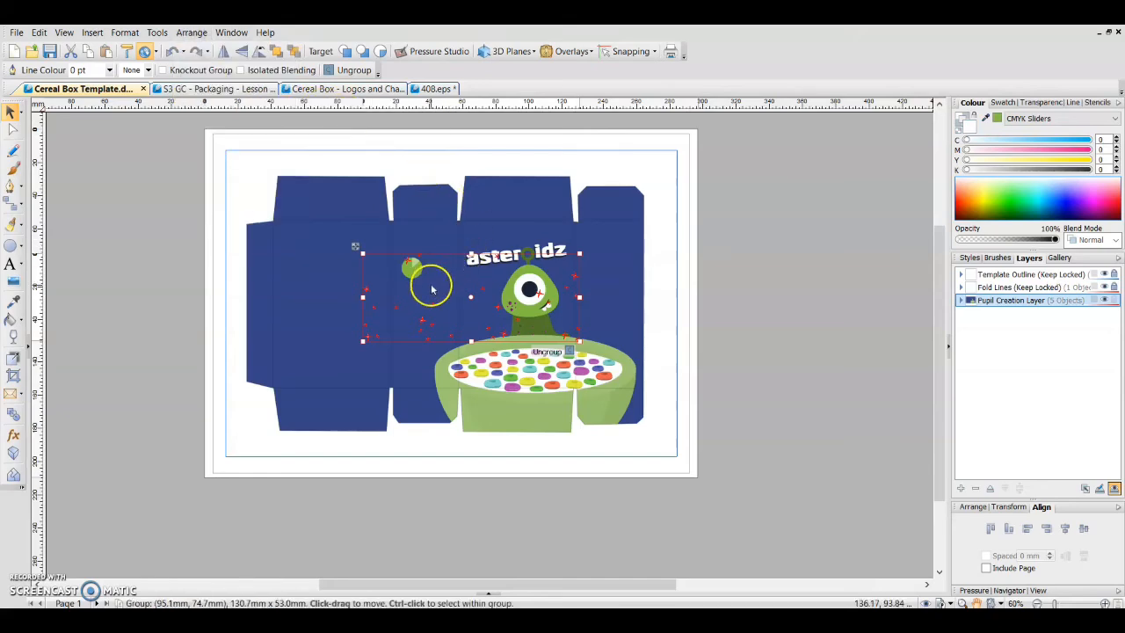
Step: Enlarge the star group to about 192 × 78 mm, reposition it across the panels and set its opacity to about 36%
scroll(431, 277, "up", 2)
scroll(432, 289, "up", 1)
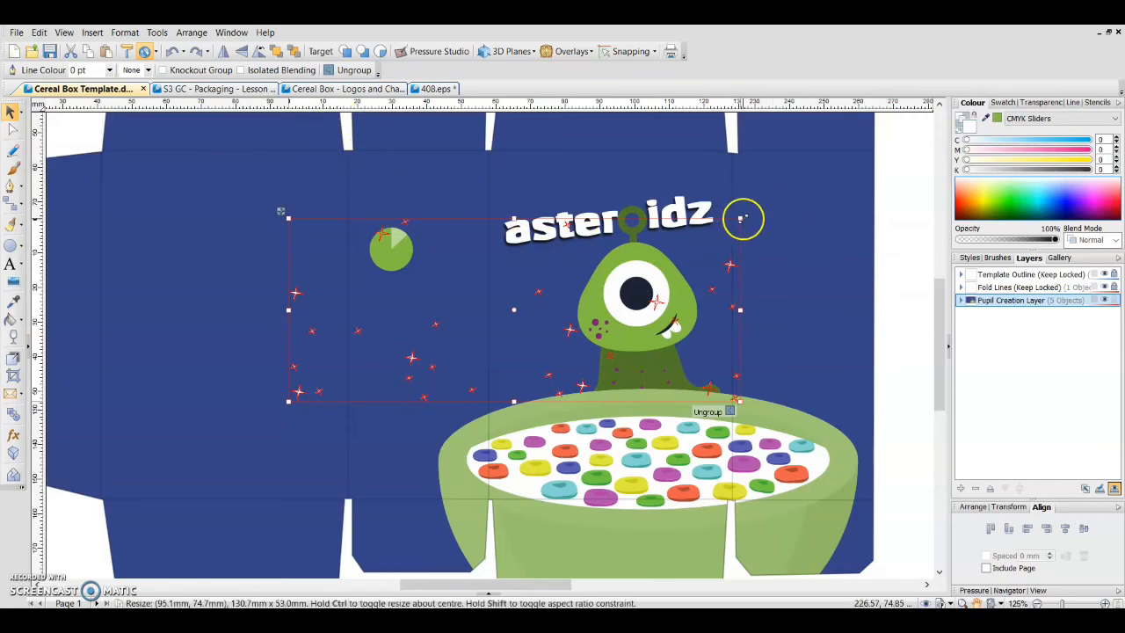
left_click_drag(743, 218, 848, 173)
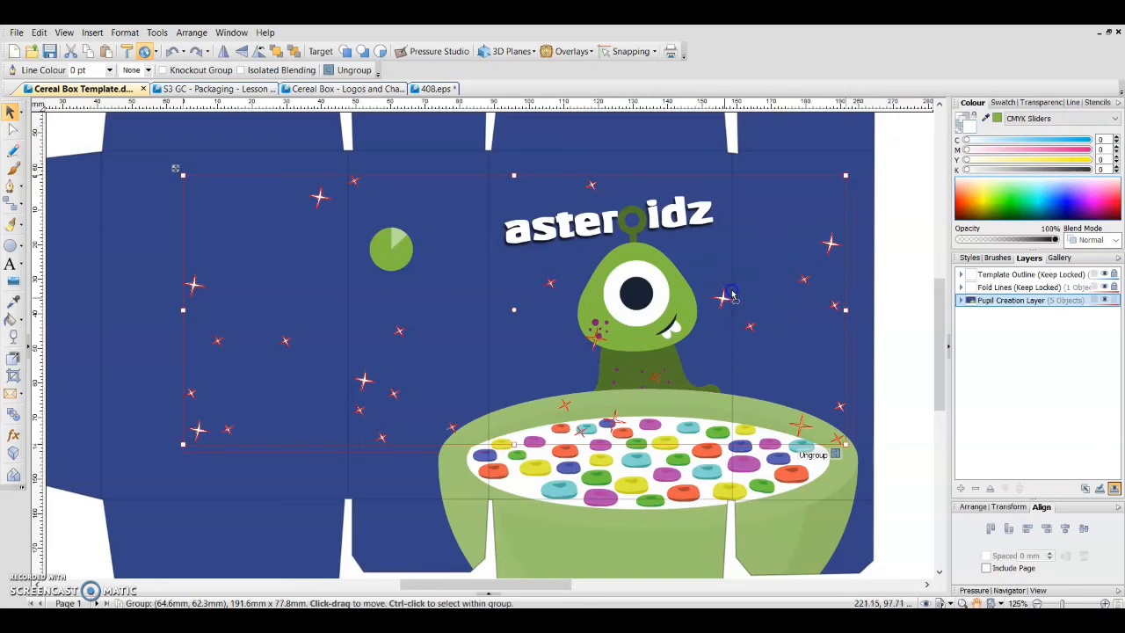
left_click_drag(732, 297, 737, 286)
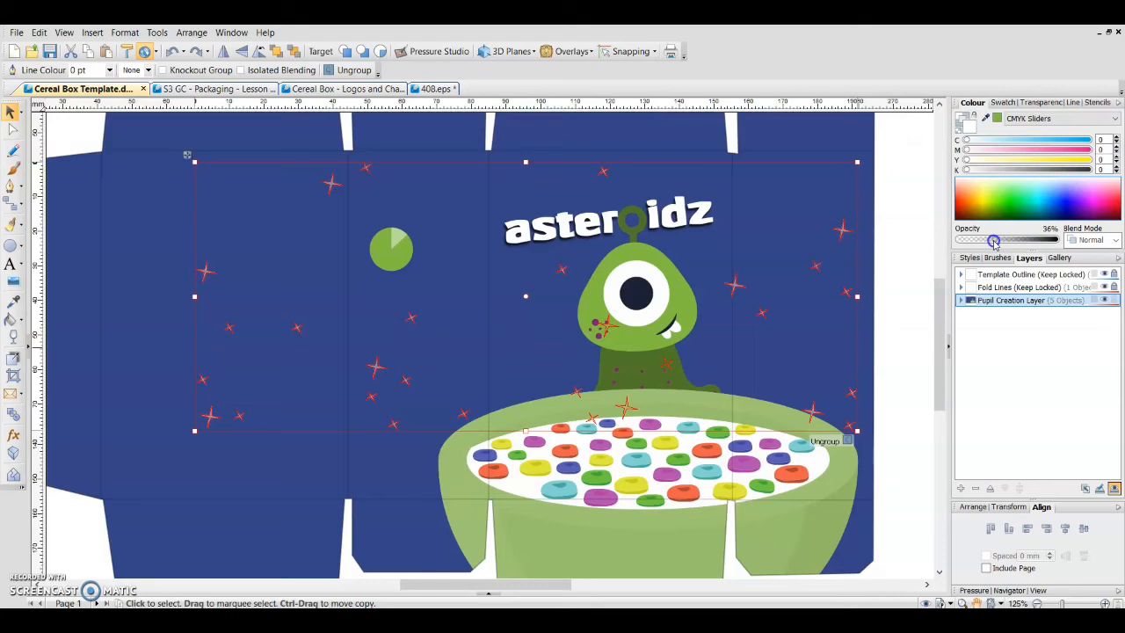
left_click(902, 198)
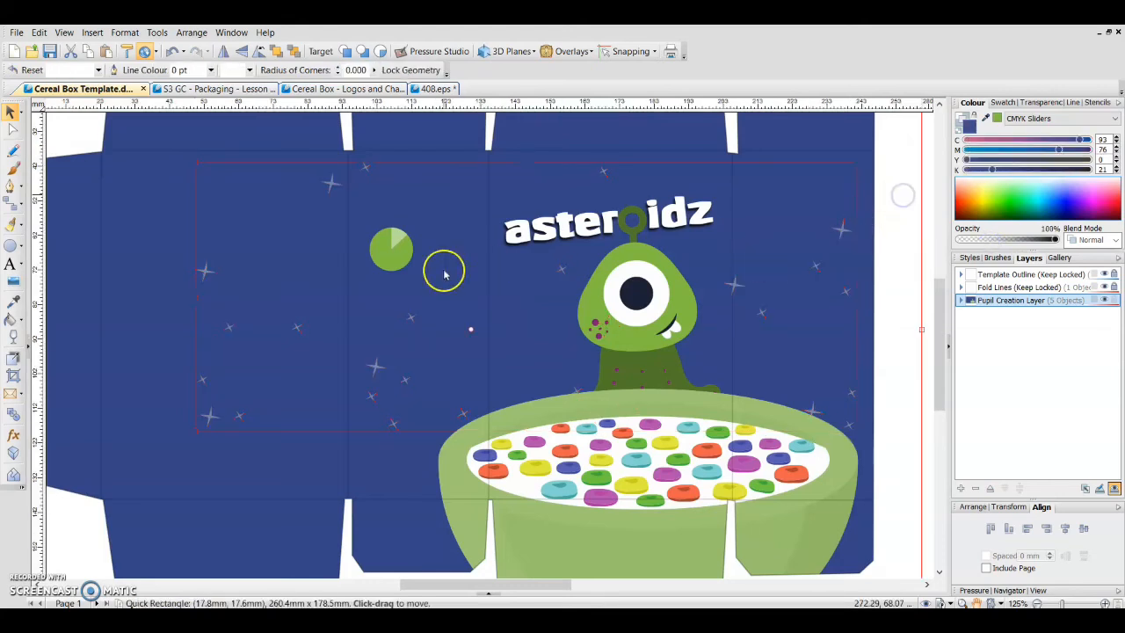
left_click(351, 355)
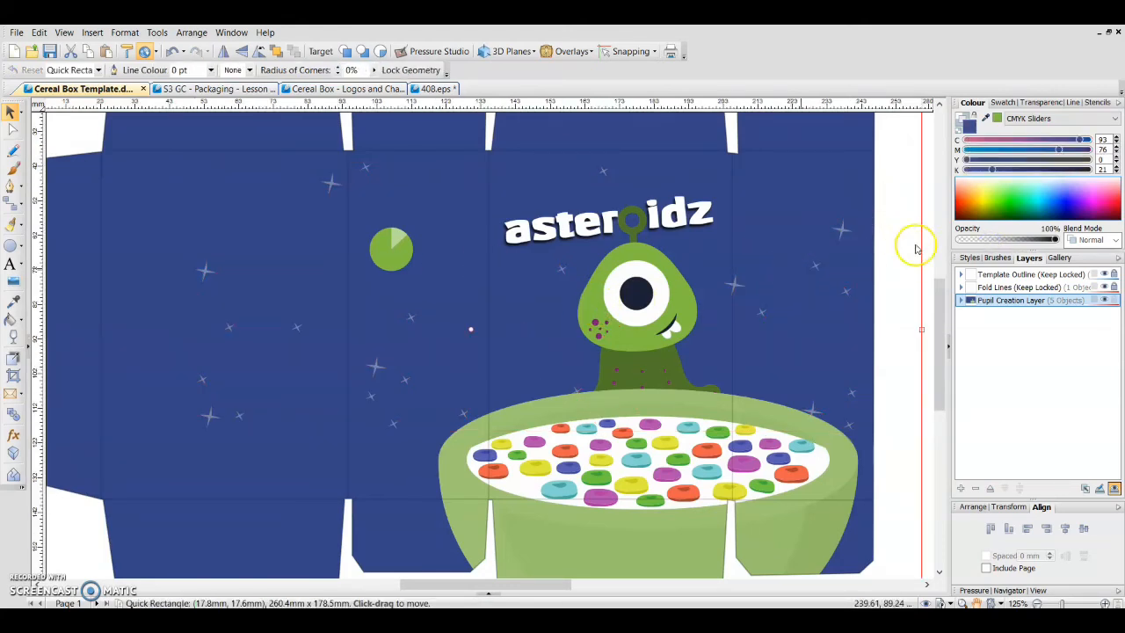
left_click(931, 218)
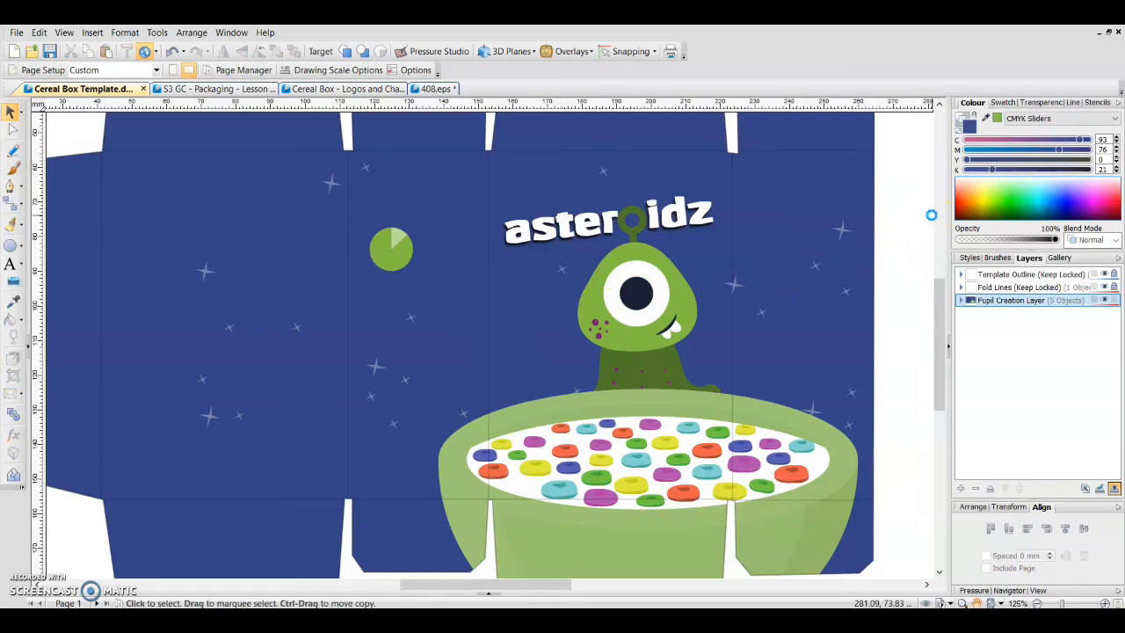
Step: Duplicate the star group up over the logo area and shrink the copy to about 156 × 63 mm
left_click(844, 233)
left_click_drag(841, 233, 782, 191)
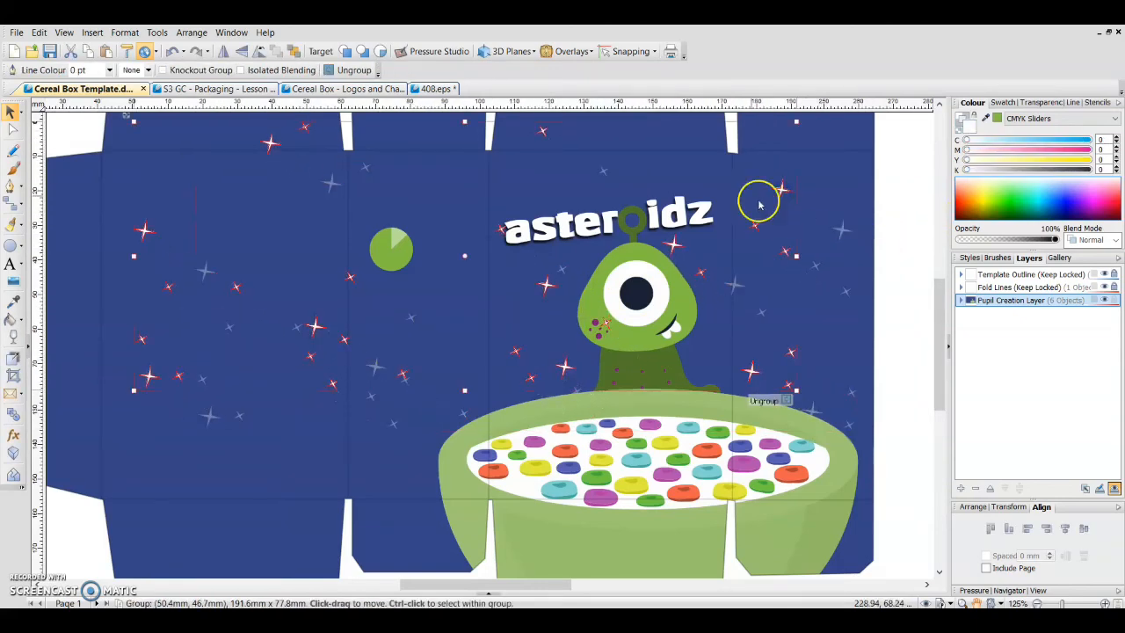
left_click_drag(794, 120, 734, 146)
left_click(353, 324)
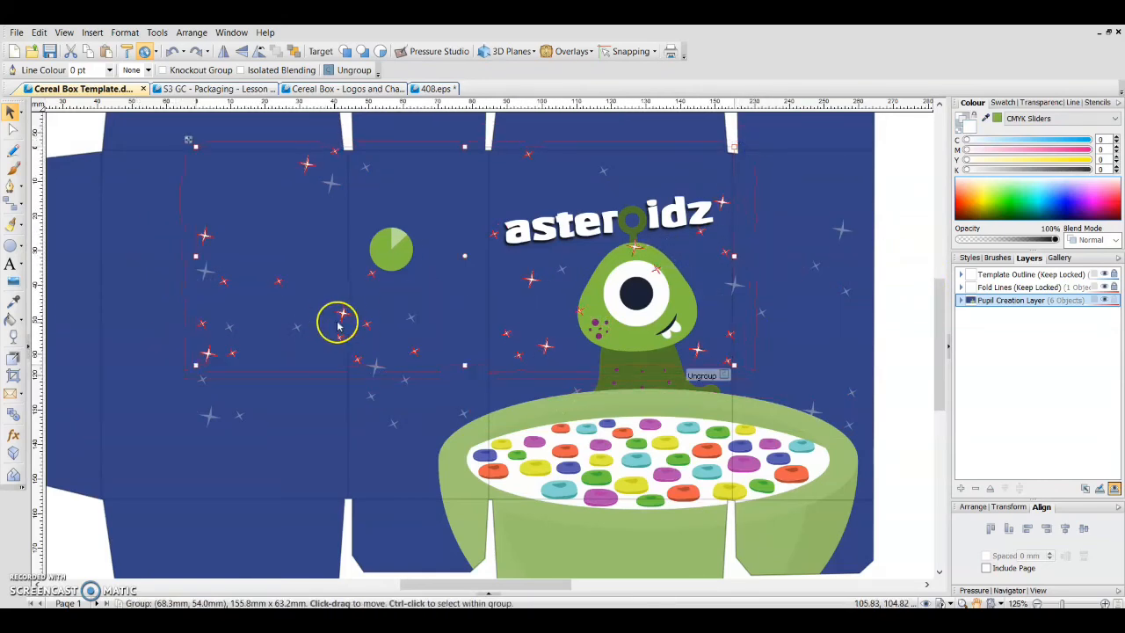
Step: Move the smaller star group across towards the blank back panel and set its opacity to about 62%
left_click_drag(330, 334, 154, 301)
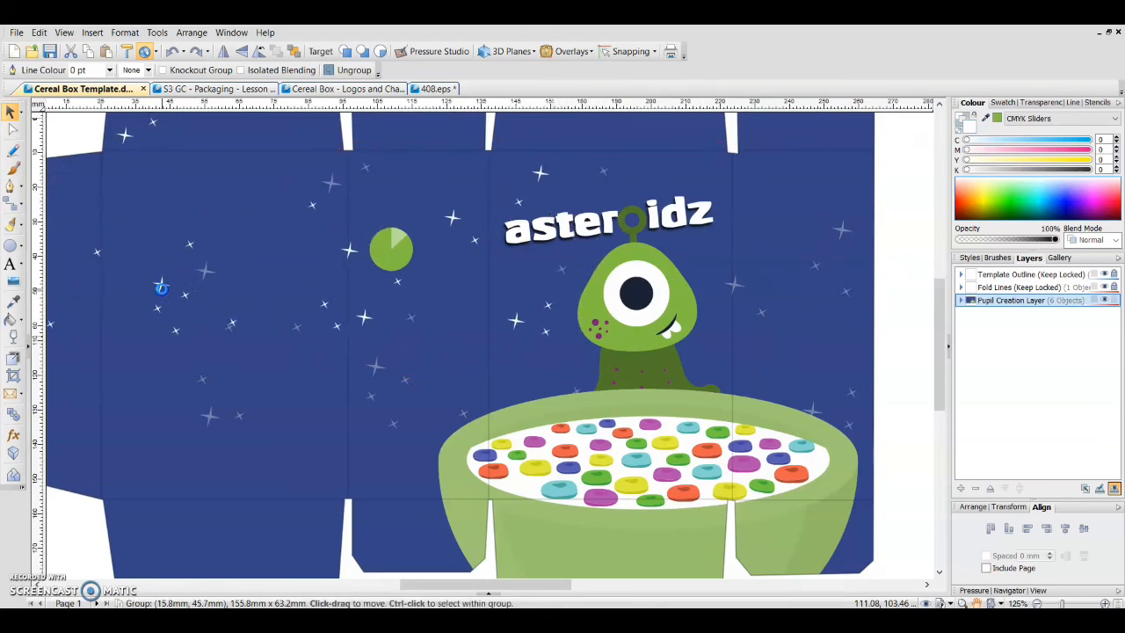
left_click(273, 330)
left_click(937, 233)
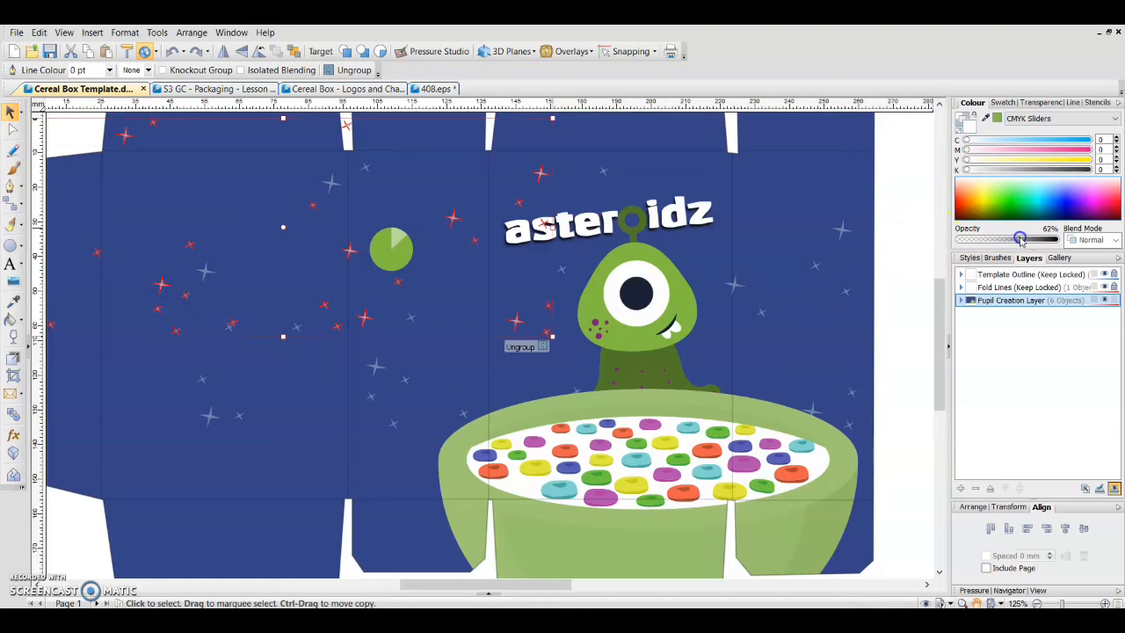
left_click(912, 175)
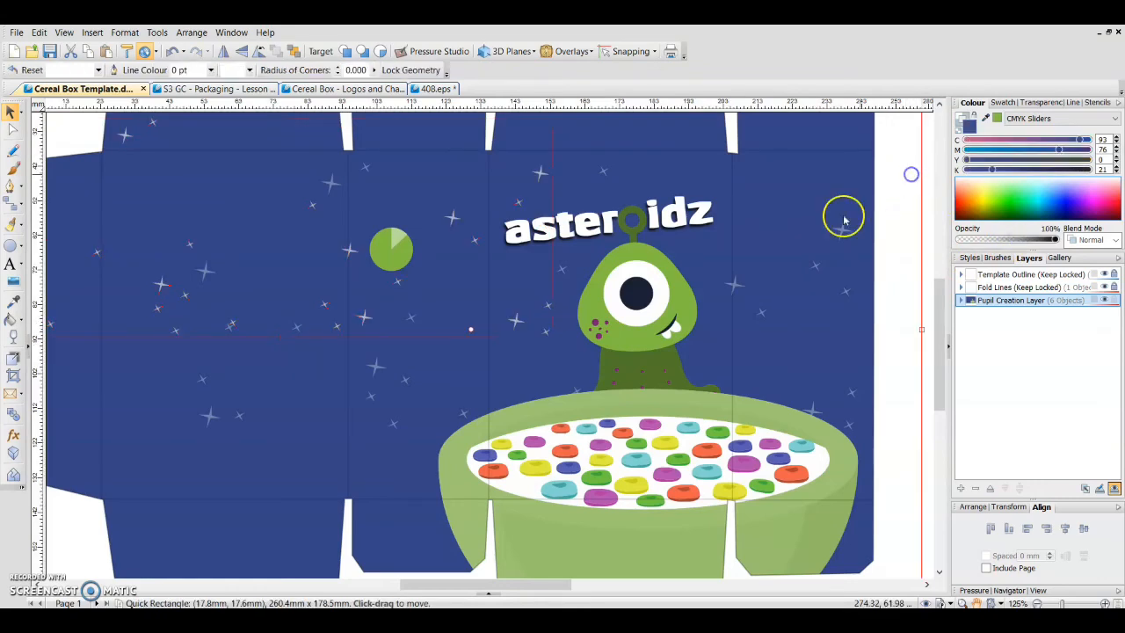
Step: Duplicate the star group, enlarge the copy to about 240 × 122 mm at about 180° rotation, and place it across the whole net
left_click(813, 248)
left_click_drag(809, 244, 904, 121)
scroll(539, 301, "down", 2)
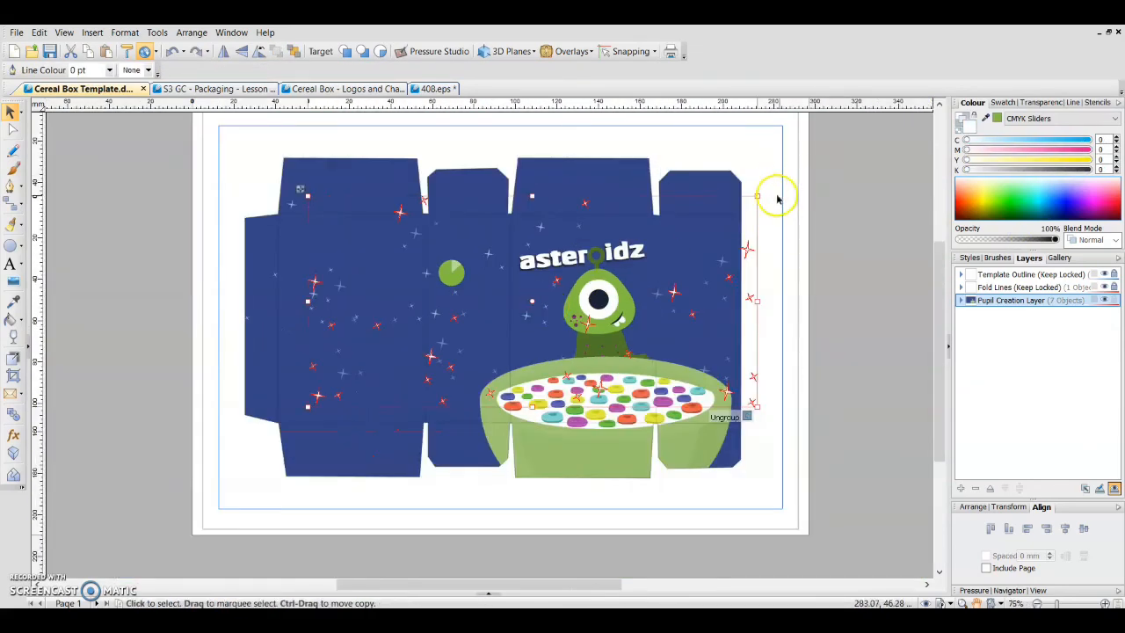
left_click_drag(757, 195, 399, 370)
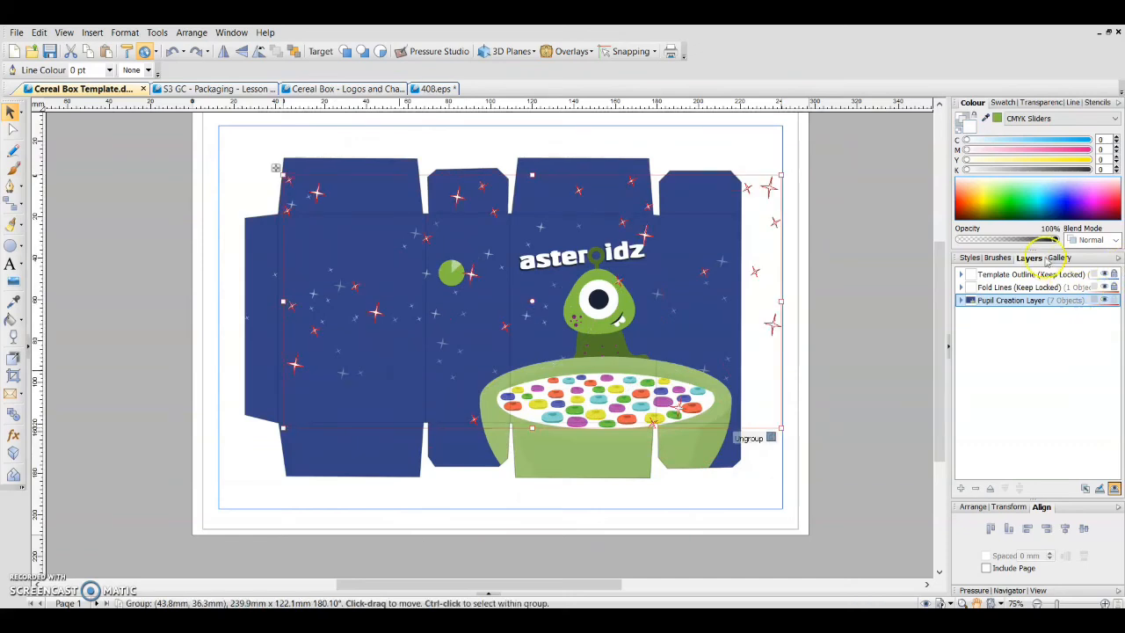
mouse_move(600, 205)
left_mouse_down()
mouse_move(555, 231)
mouse_move(579, 209)
left_mouse_up()
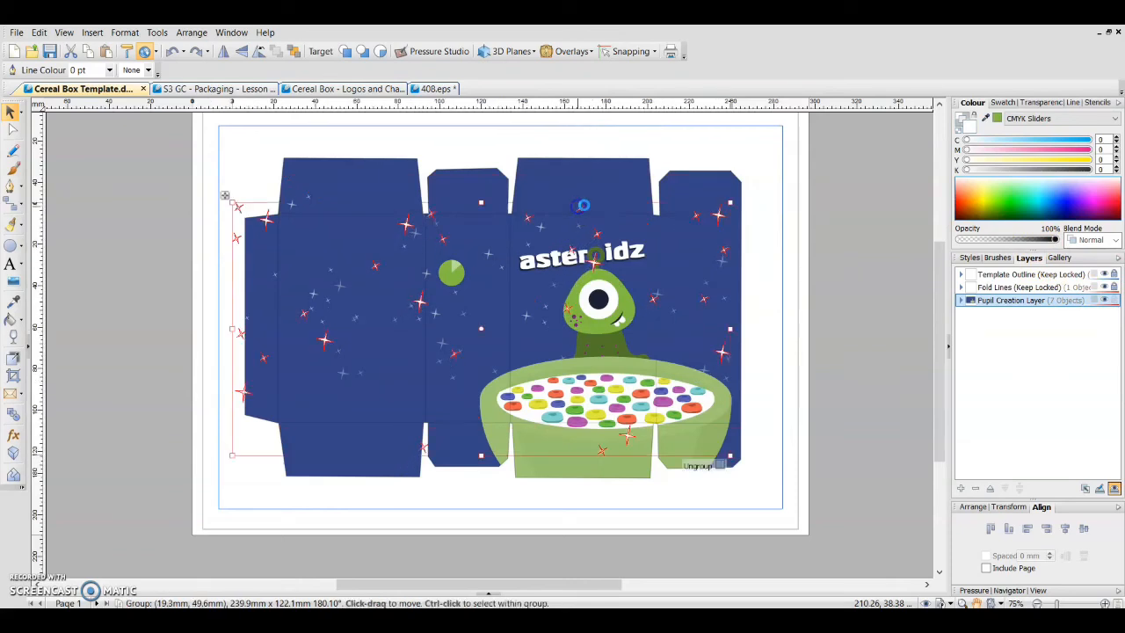
left_click(868, 219)
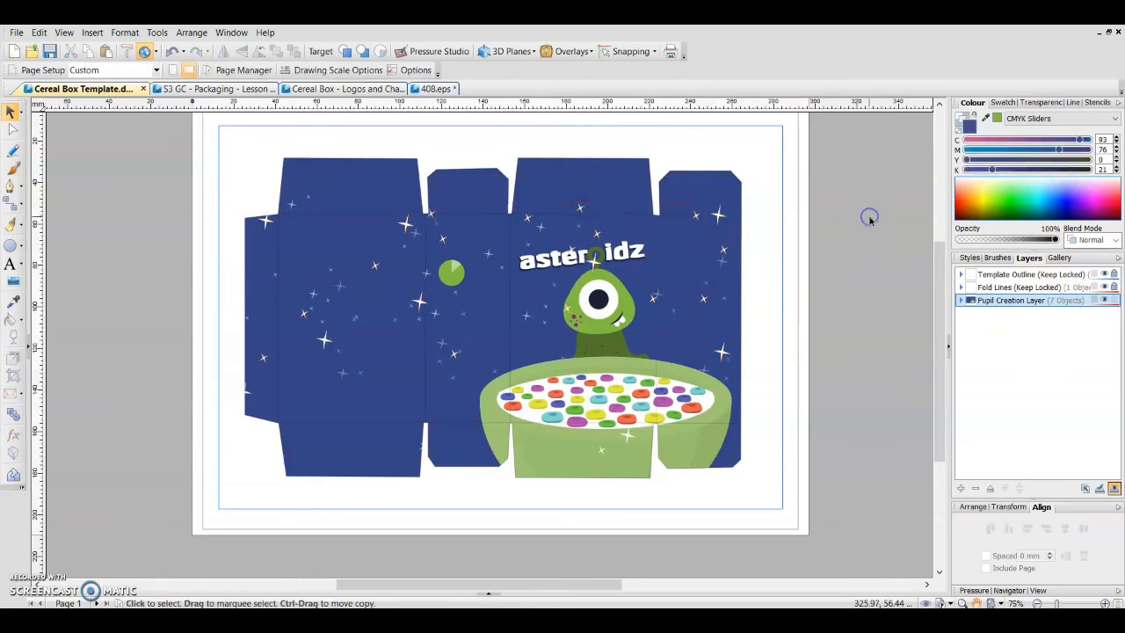
Step: Send the large star group to the back and bring it forward two levels, above the blue background but behind the artwork
left_click(717, 224)
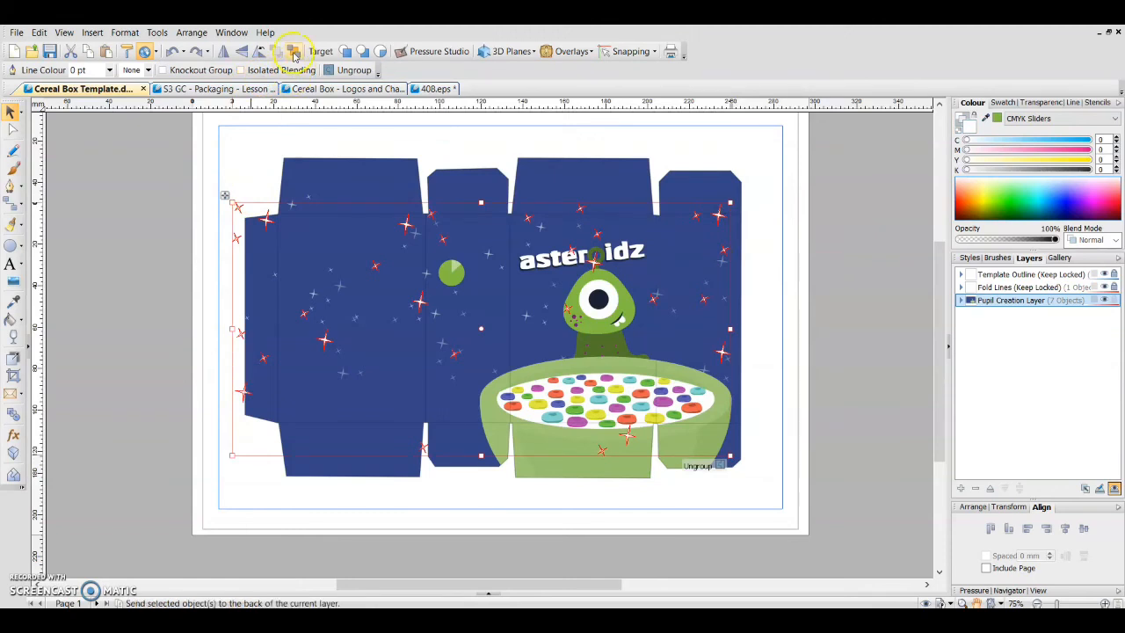
left_click(189, 33)
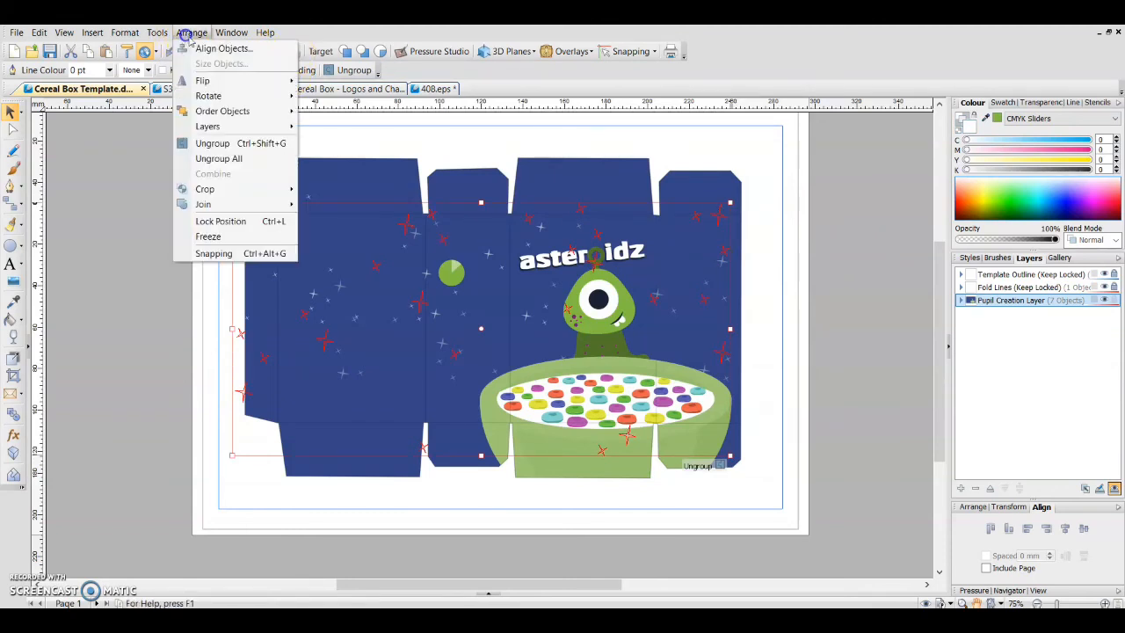
mouse_move(243, 115)
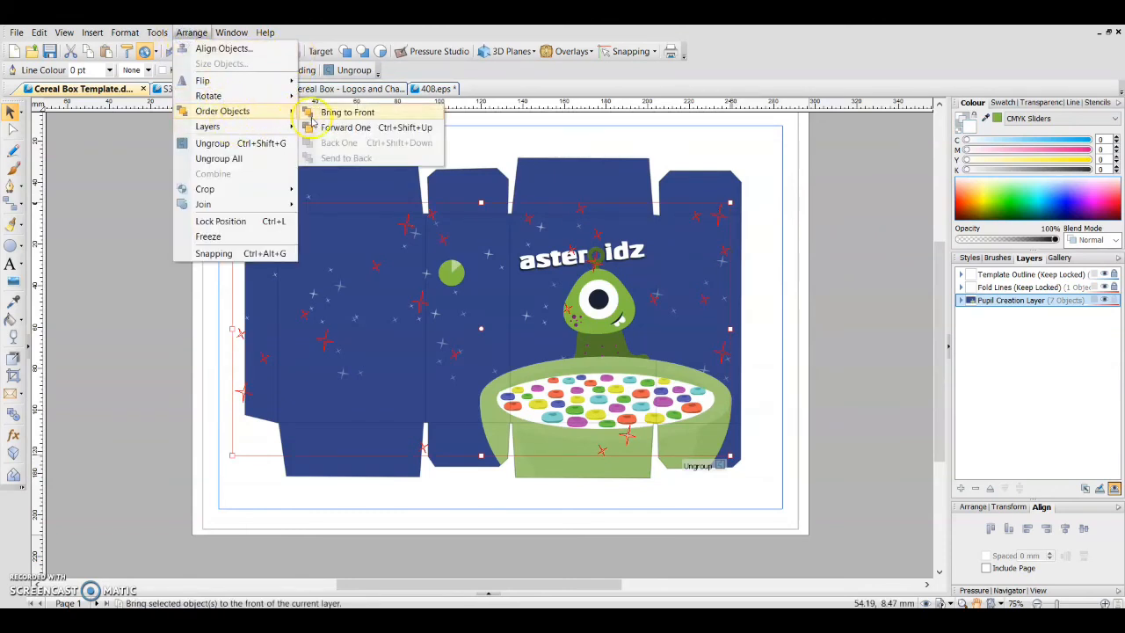
left_click(341, 128)
left_click(189, 33)
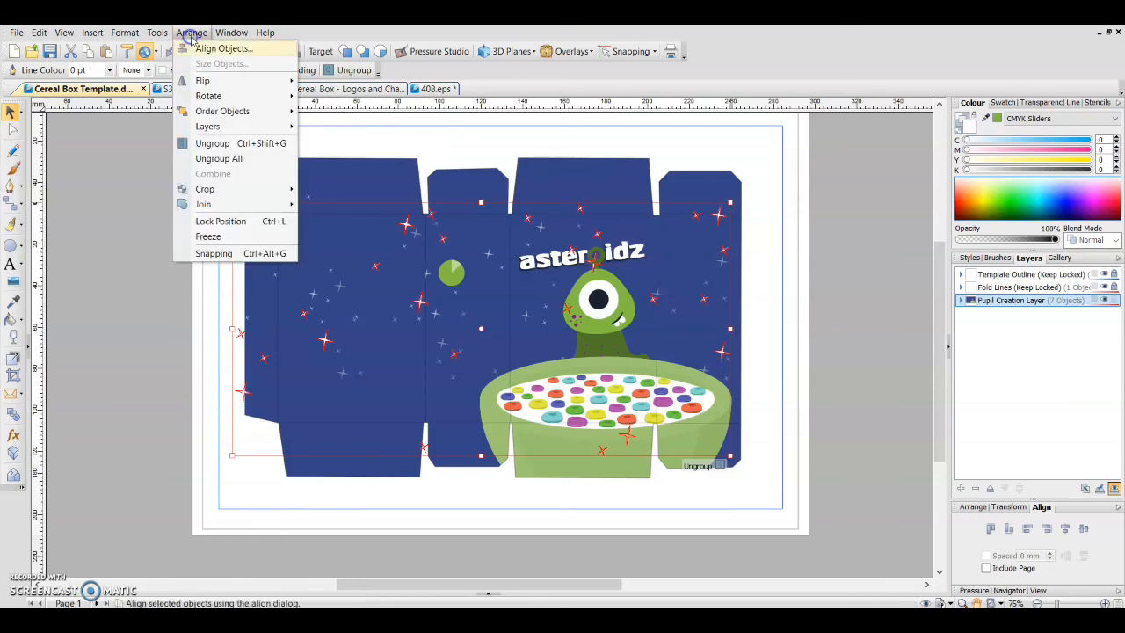
mouse_move(252, 111)
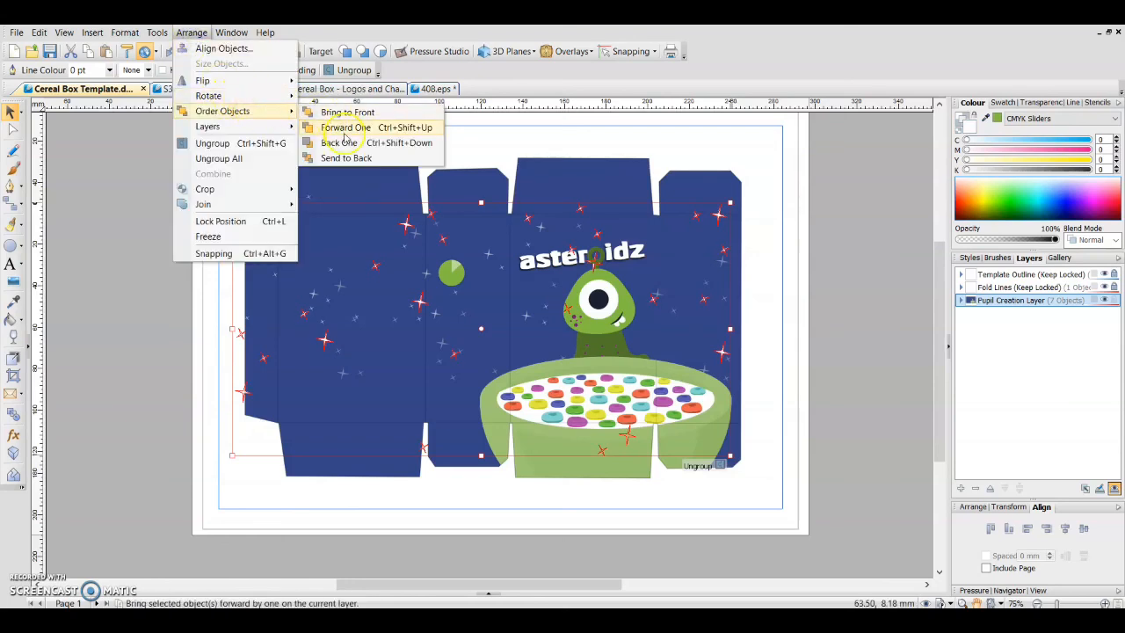
left_click(345, 130)
left_click(917, 246)
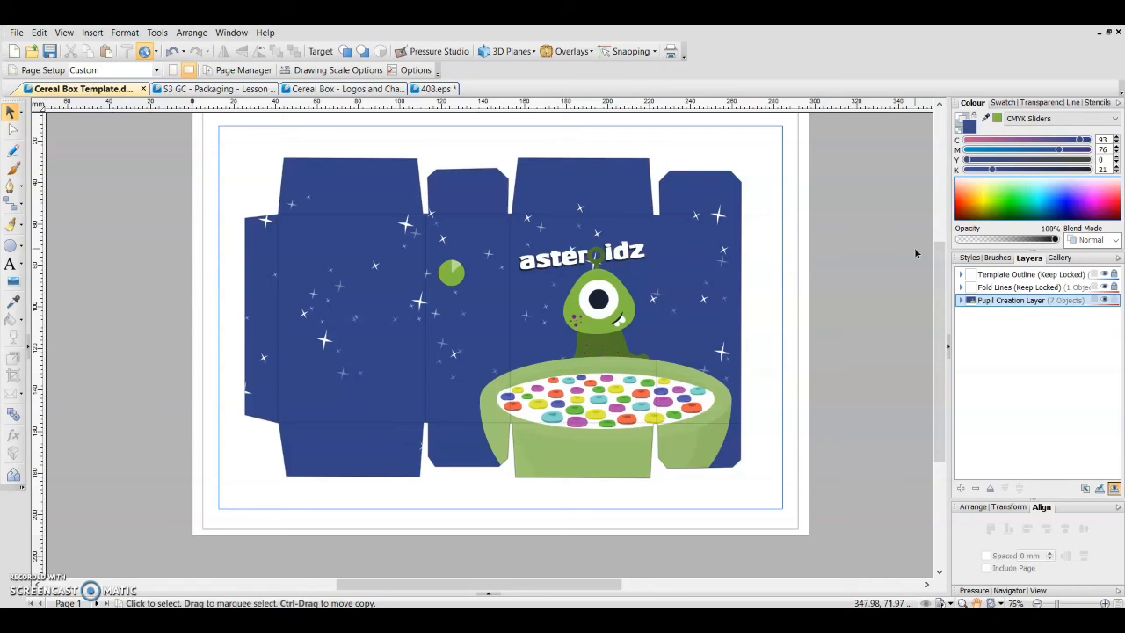
left_click(973, 508)
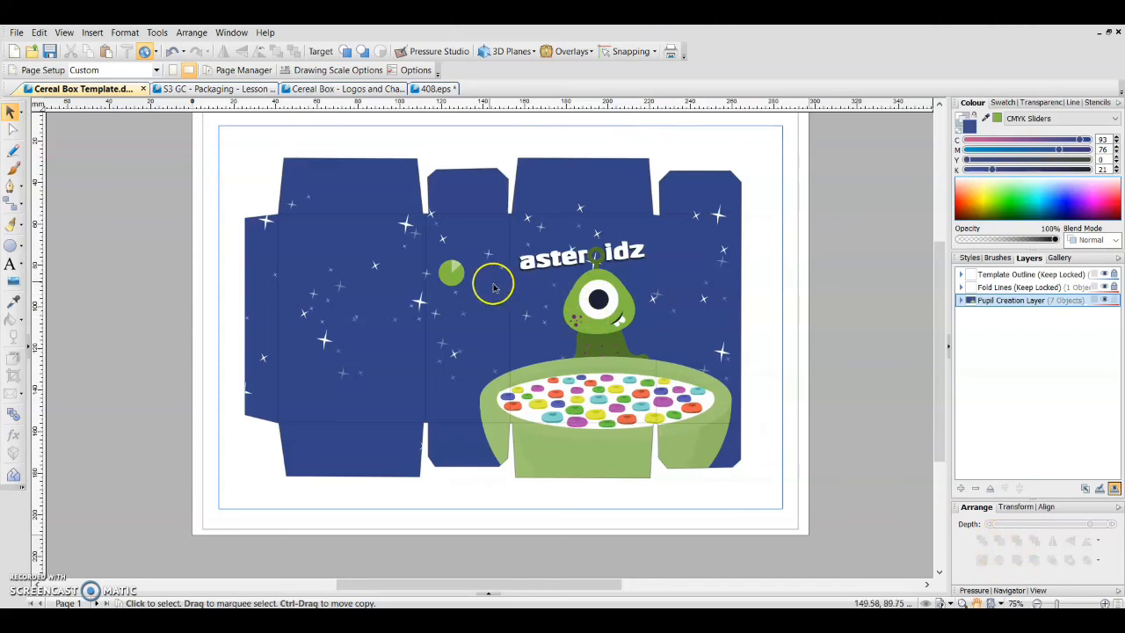
mouse_move(444, 279)
left_mouse_down()
mouse_move(442, 261)
mouse_move(454, 275)
left_mouse_up()
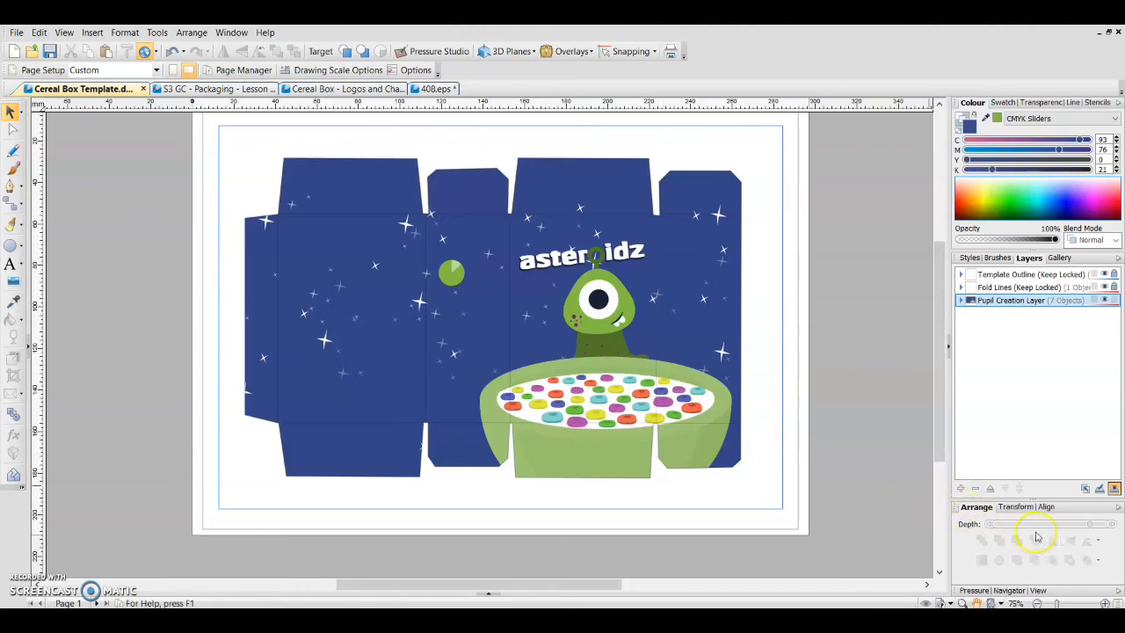
left_click(1046, 507)
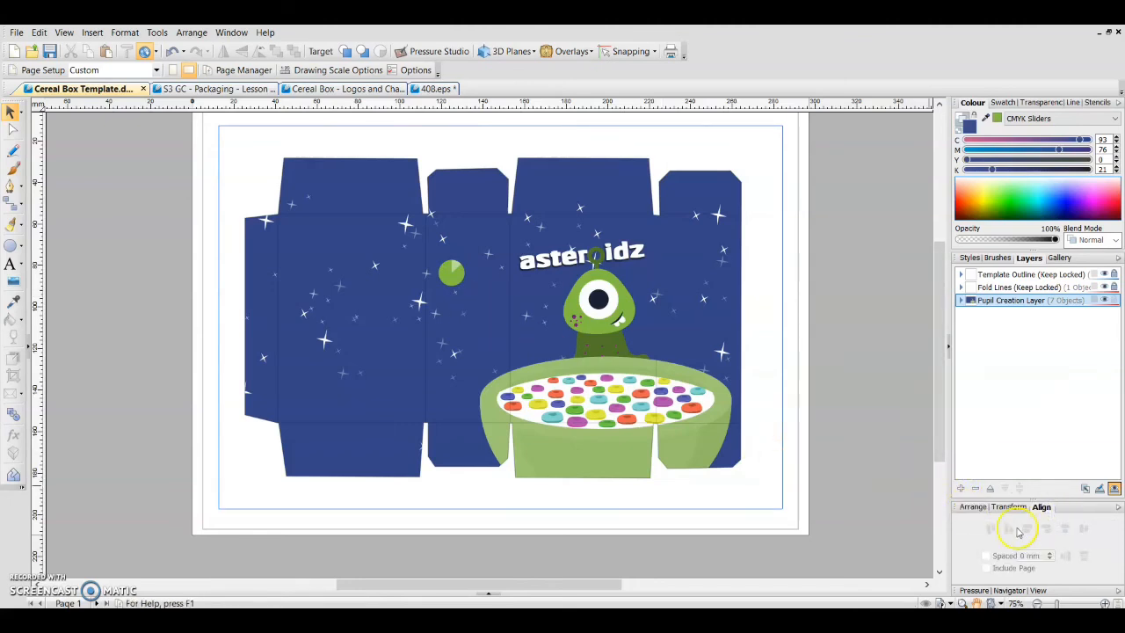